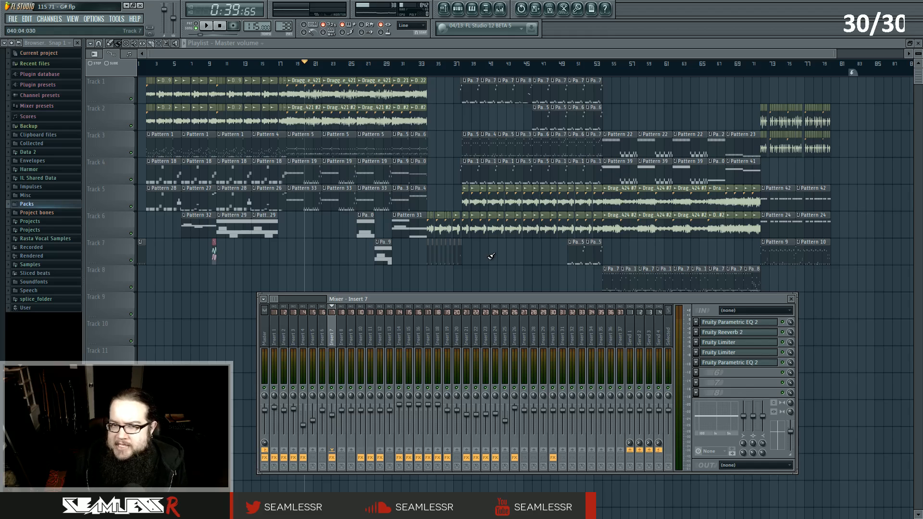
# Browse through several mixer inserts to inspect the effect chain loaded on each one.
pyautogui.moveTo(379, 301)
pyautogui.mouseDown()
pyautogui.moveTo(375, 325)
pyautogui.moveTo(382, 304)
pyautogui.mouseUp()
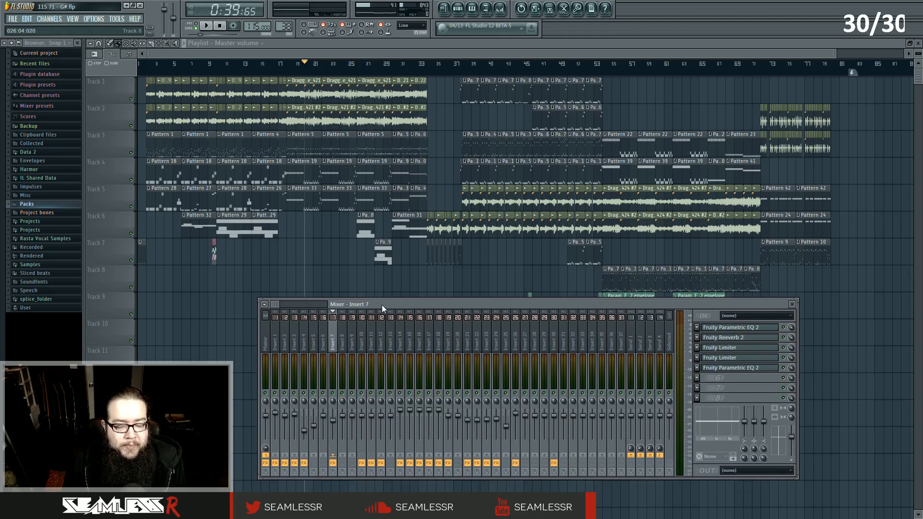
pyautogui.click(279, 330)
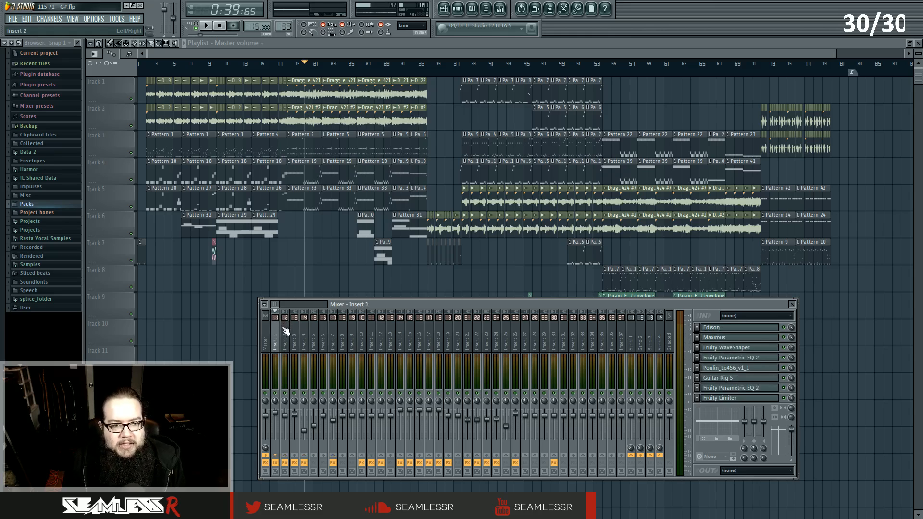
pyautogui.press('Right')
pyautogui.press('Right')
pyautogui.press('Right')
pyautogui.press('Right')
pyautogui.press('Right')
pyautogui.press('Left')
pyautogui.press('Left')
pyautogui.press('Left')
pyautogui.press('Left')
pyautogui.press('Left')
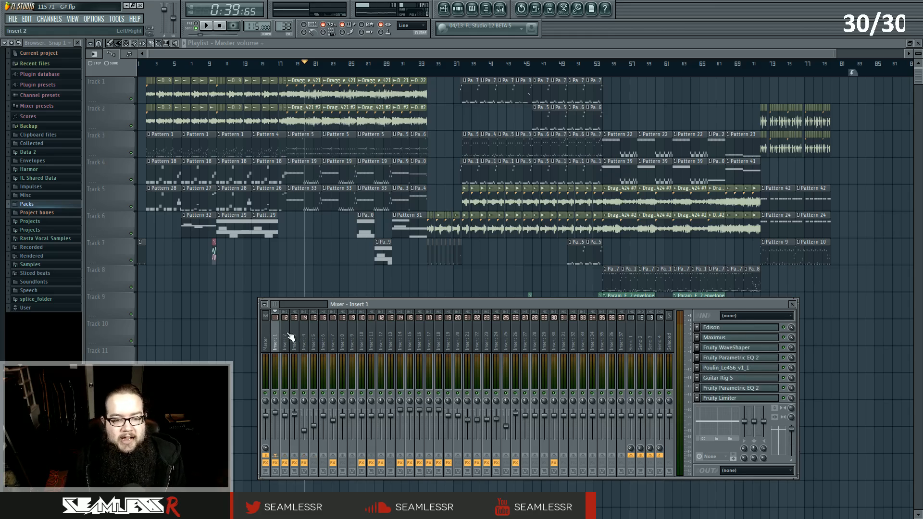
pyautogui.click(285, 332)
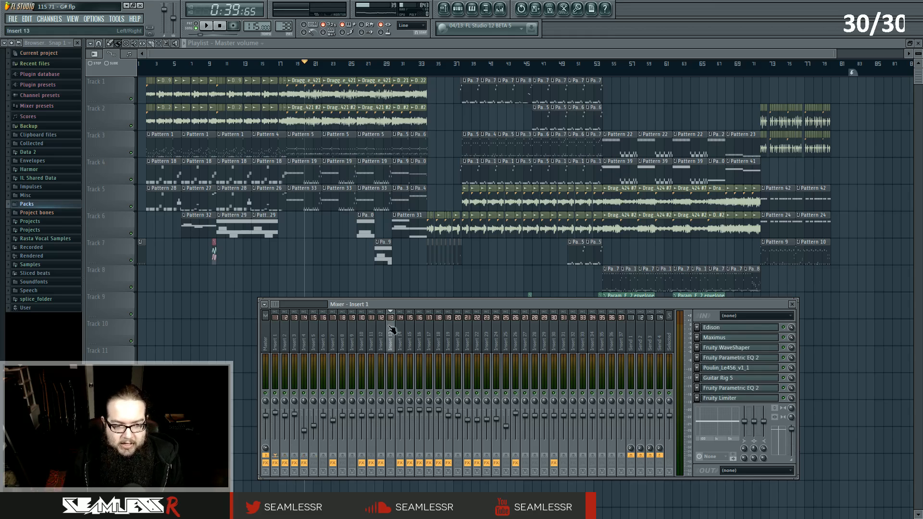
pyautogui.click(279, 329)
pyautogui.click(545, 337)
pyautogui.click(606, 339)
pyautogui.click(438, 329)
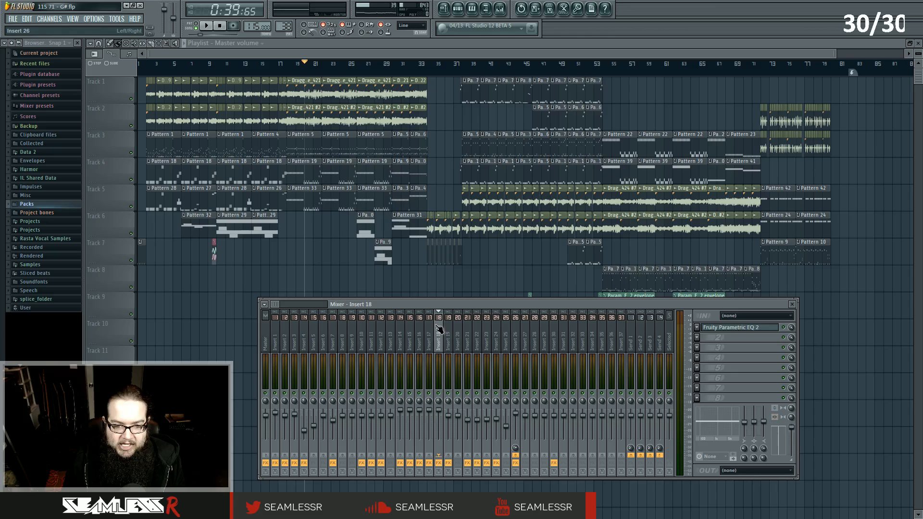
pyautogui.click(462, 331)
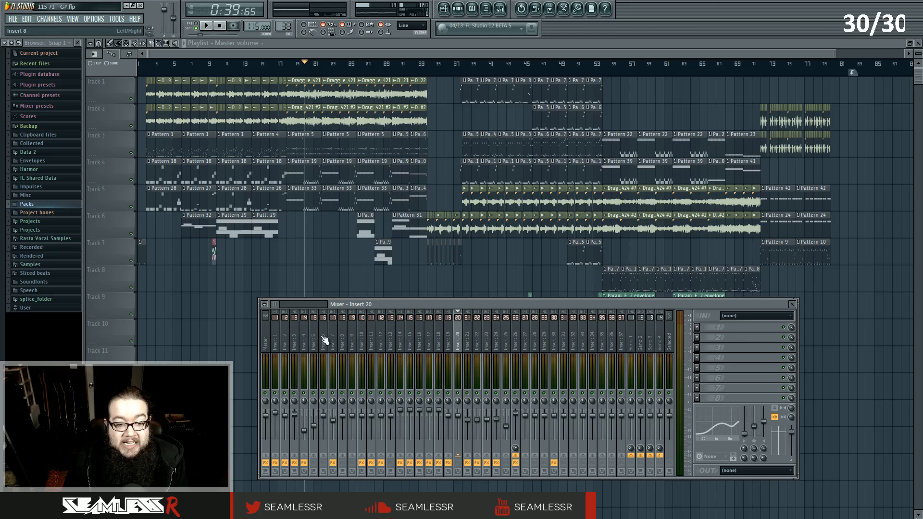
# Open the Fruity Limiter on Insert 1 and play the song briefly to watch its response.
pyautogui.click(275, 344)
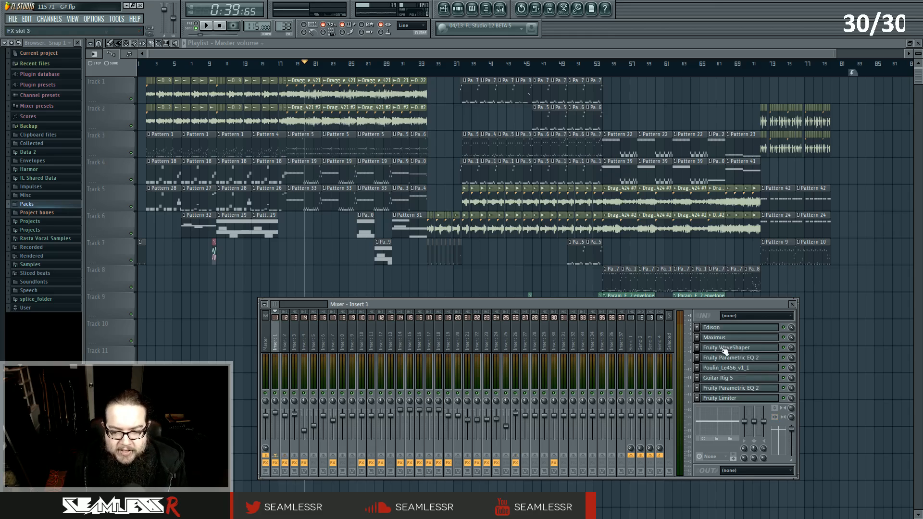
pyautogui.click(734, 399)
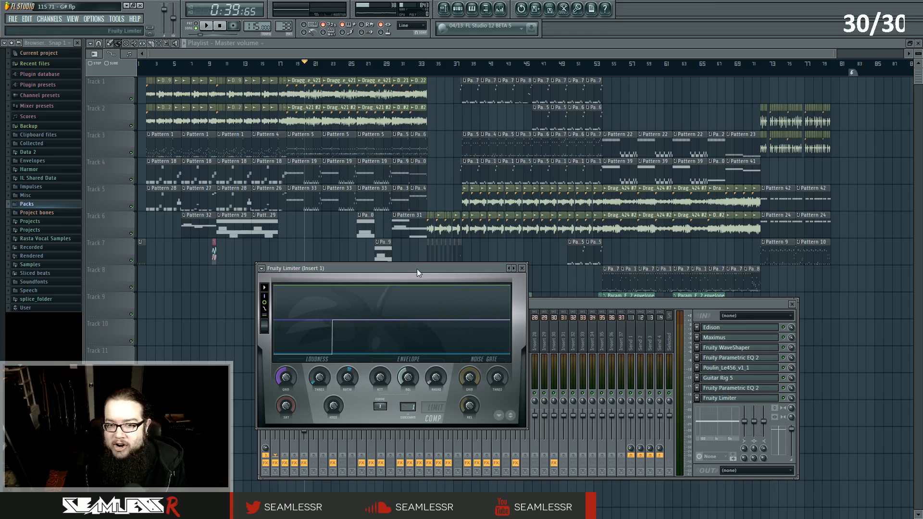
pyautogui.press('space')
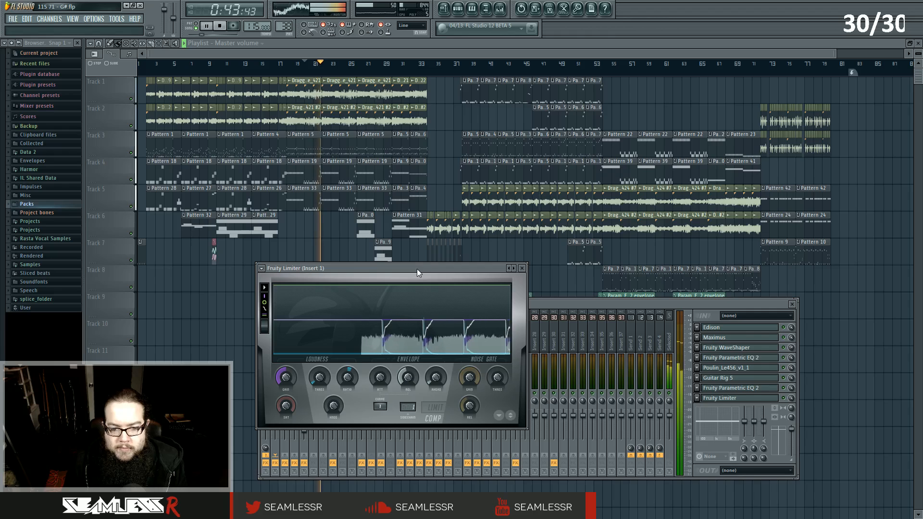
pyautogui.press('space')
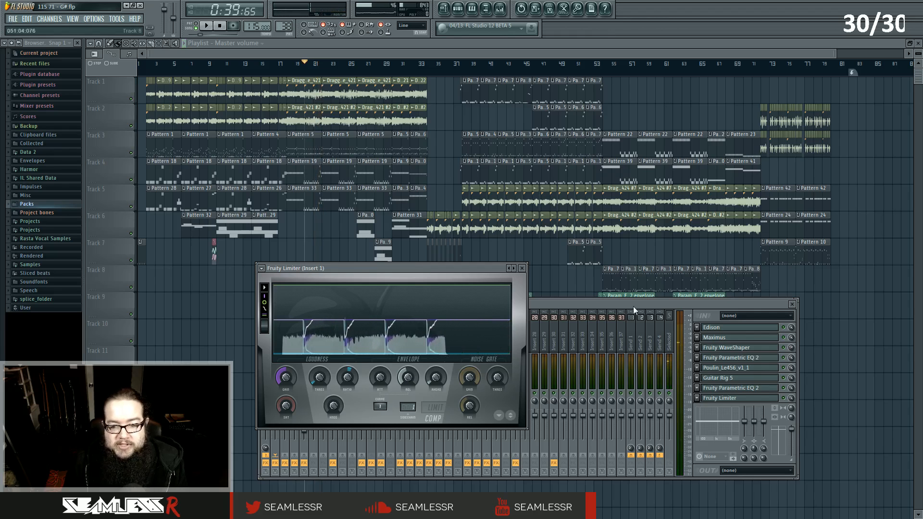
# Open the second Fruity Parametric EQ 2 on Insert 1 and play briefly to view its curve.
pyautogui.click(740, 388)
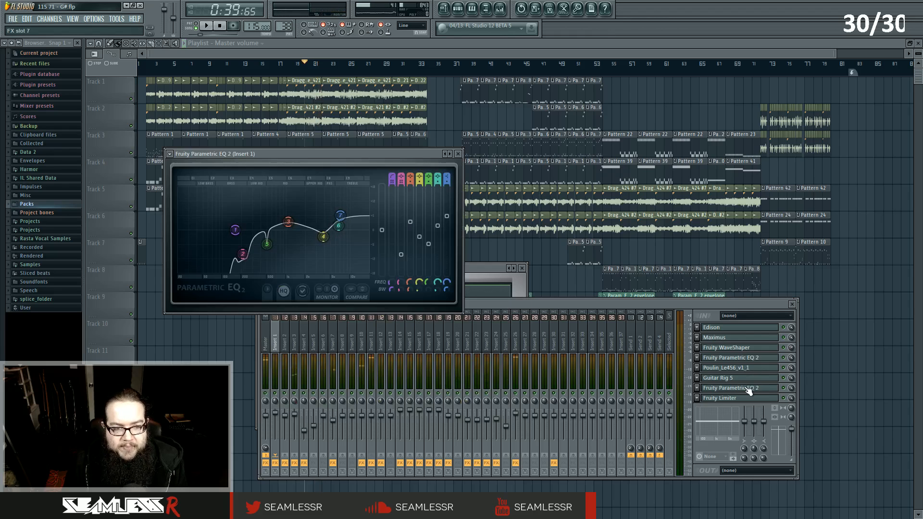
pyautogui.press('space')
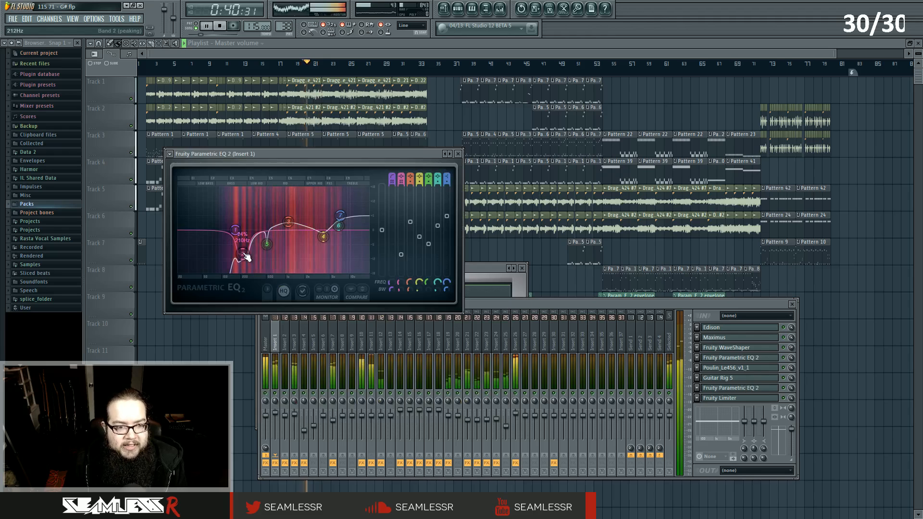
pyautogui.press('space')
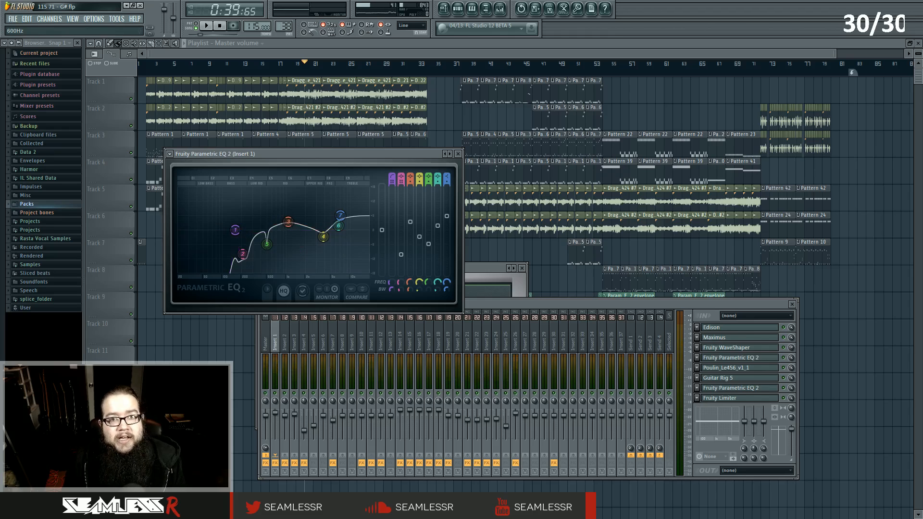
# Open the Fruity Parametric EQ 2 in Insert 2's last slot and play briefly to view its curve.
pyautogui.click(487, 307)
pyautogui.click(283, 327)
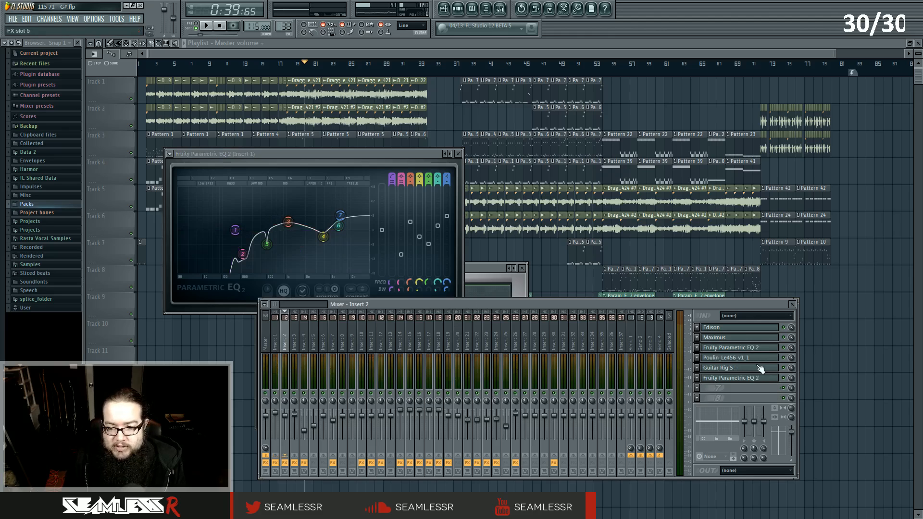
pyautogui.click(758, 378)
pyautogui.press('space')
pyautogui.press('space')
pyautogui.click(280, 362)
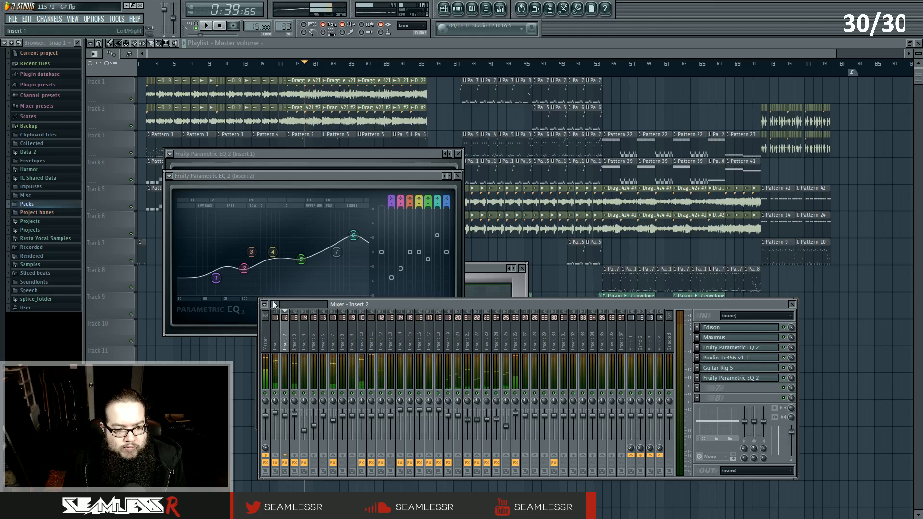
# Open the Fruity Parametric EQ 2 on Insert 11 and play briefly to compare its curve.
pyautogui.click(363, 331)
pyautogui.click(371, 335)
pyautogui.click(764, 350)
pyautogui.press('space')
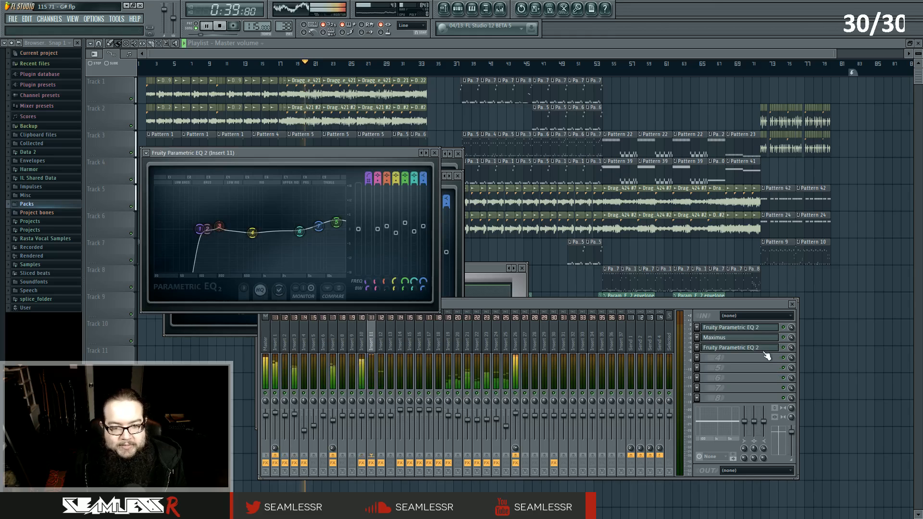
pyautogui.press('space')
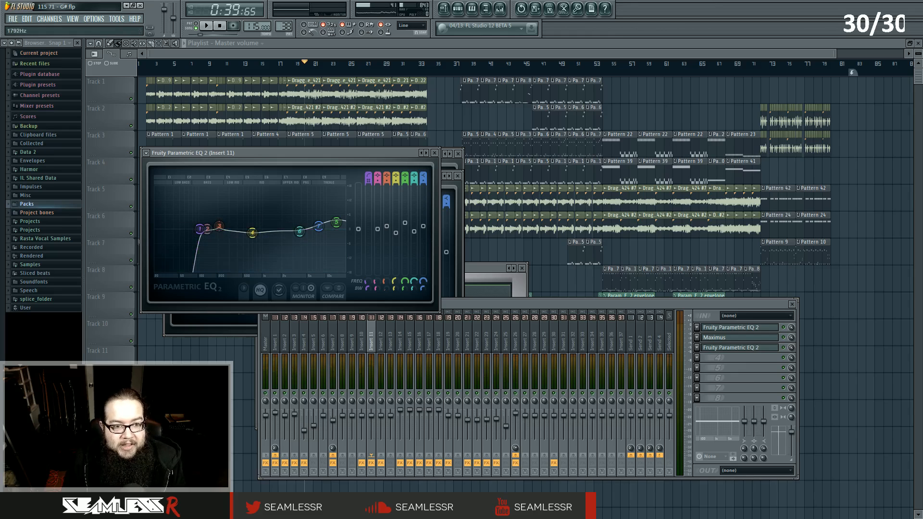
# Return to Insert 1, reopen its EQ and Fruity Limiter, and play briefly to watch the limiter.
pyautogui.click(434, 153)
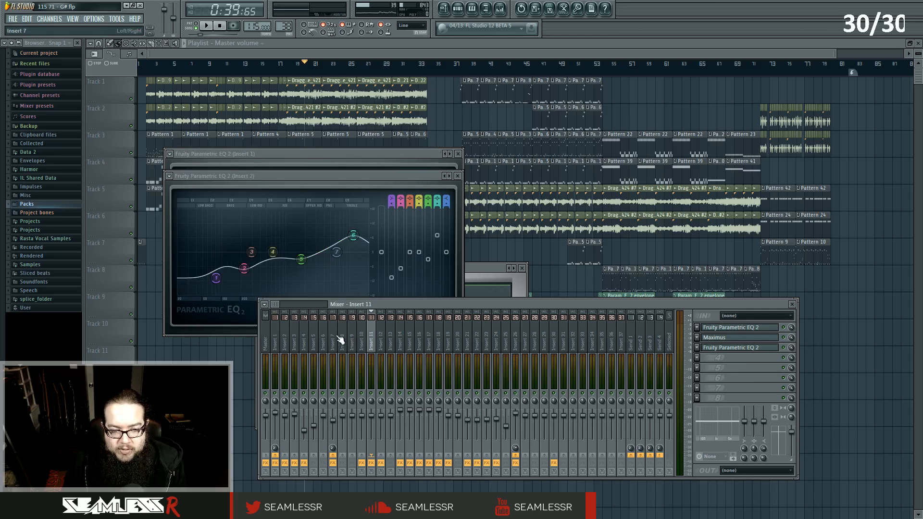
pyautogui.click(275, 337)
pyautogui.click(724, 390)
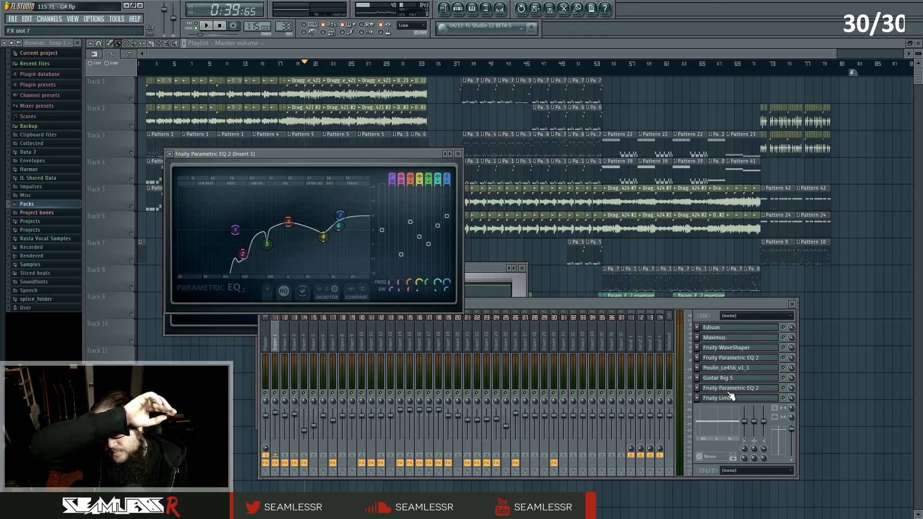
pyautogui.click(731, 397)
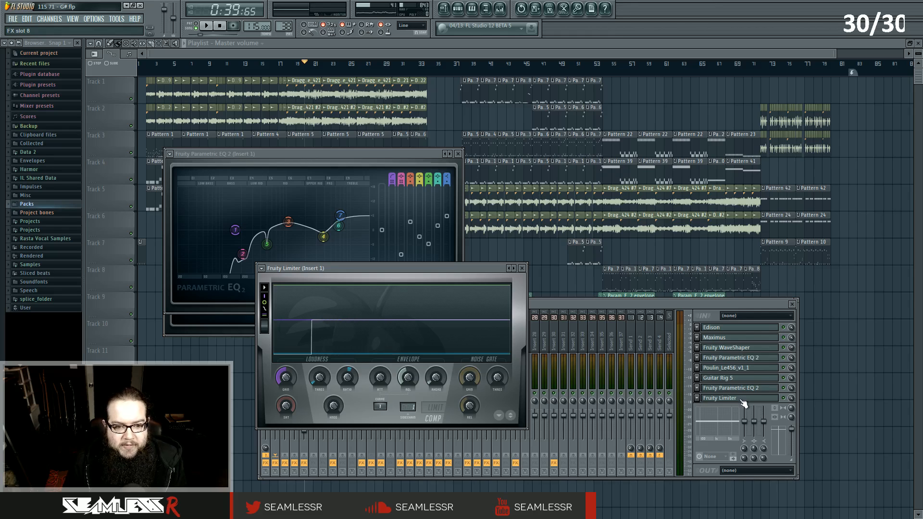
pyautogui.press('space')
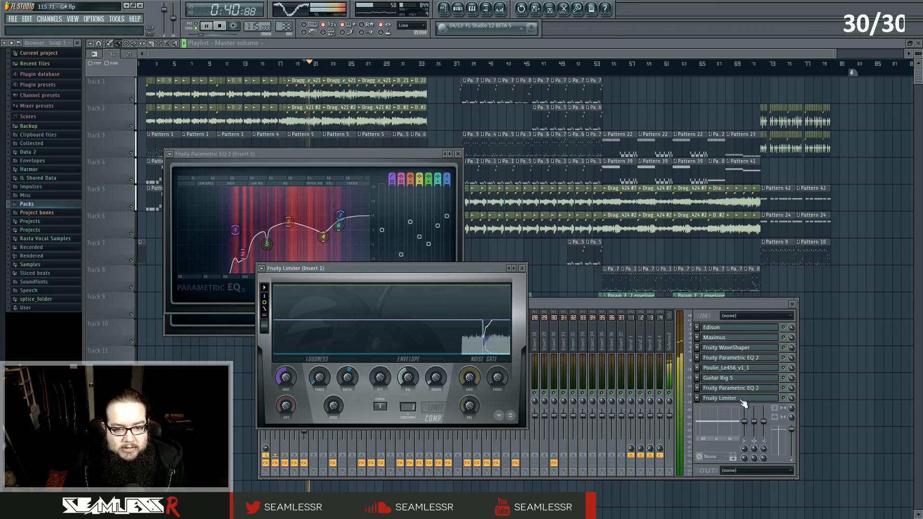
pyautogui.press('space')
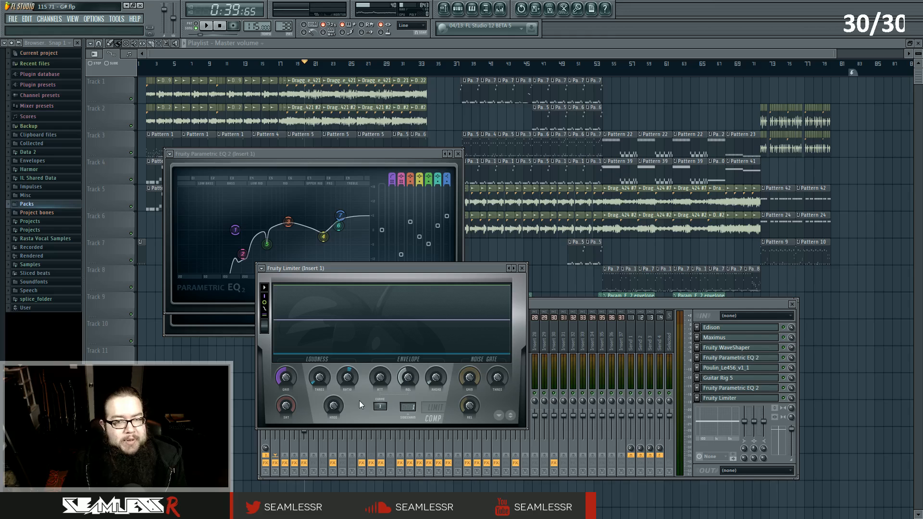
# Open the Fruity Limiter on Insert 3 and play briefly to watch its compression.
pyautogui.click(522, 268)
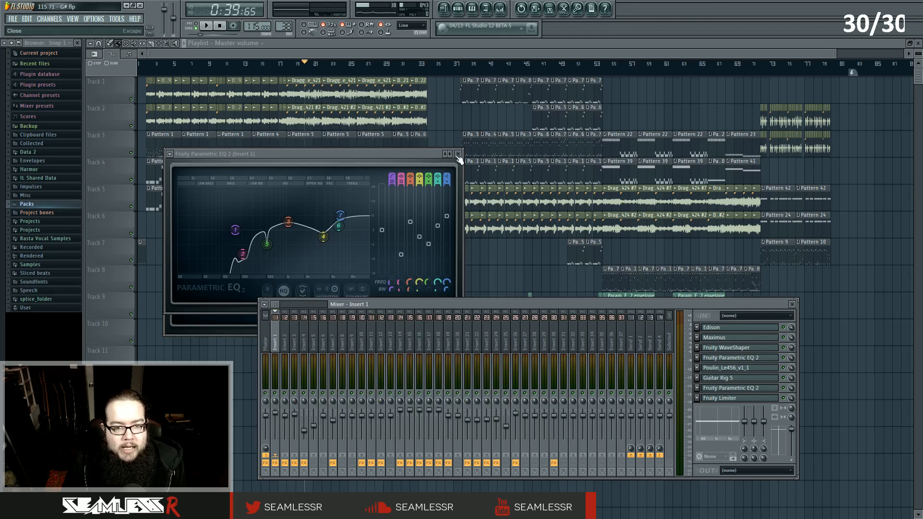
pyautogui.click(458, 153)
pyautogui.click(296, 339)
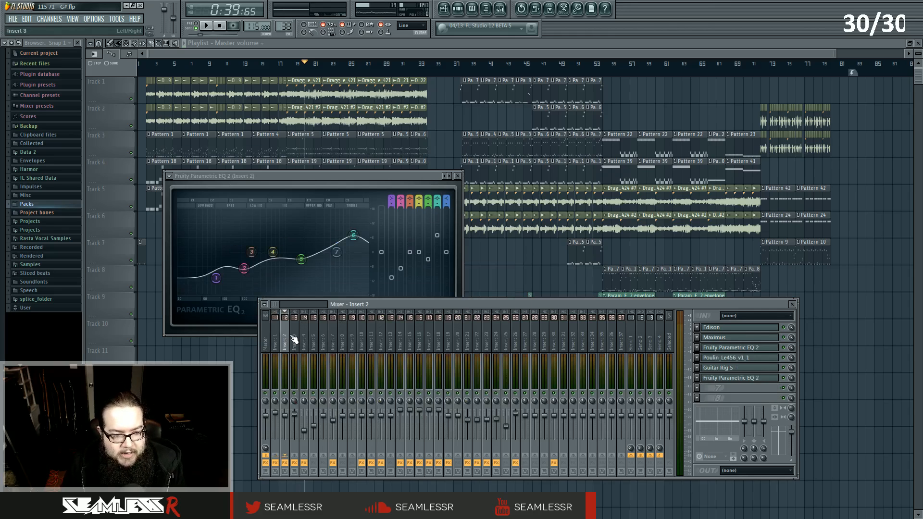
pyautogui.click(741, 348)
pyautogui.moveTo(359, 138); pyautogui.dragTo(565, 229)
pyautogui.press('space')
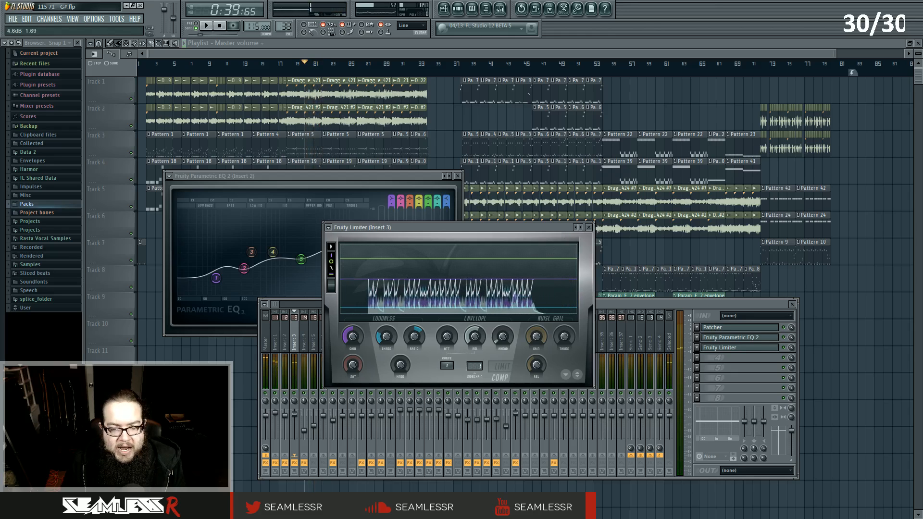
pyautogui.press('space')
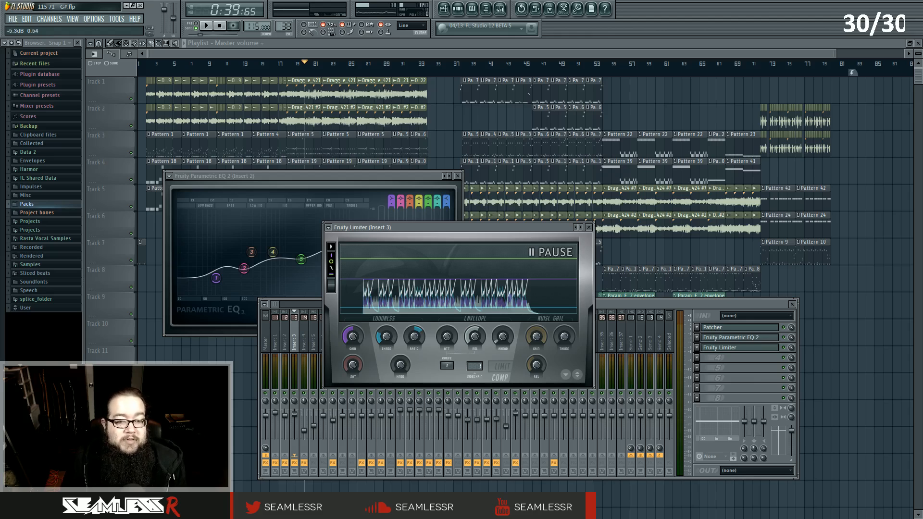
# Close the open plugin windows and bring the mixer back up.
pyautogui.click(588, 227)
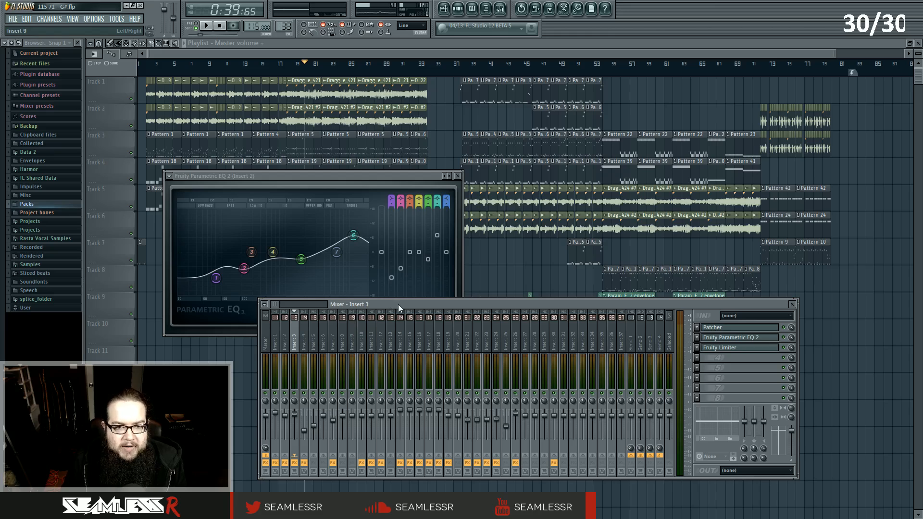
pyautogui.press('F12')
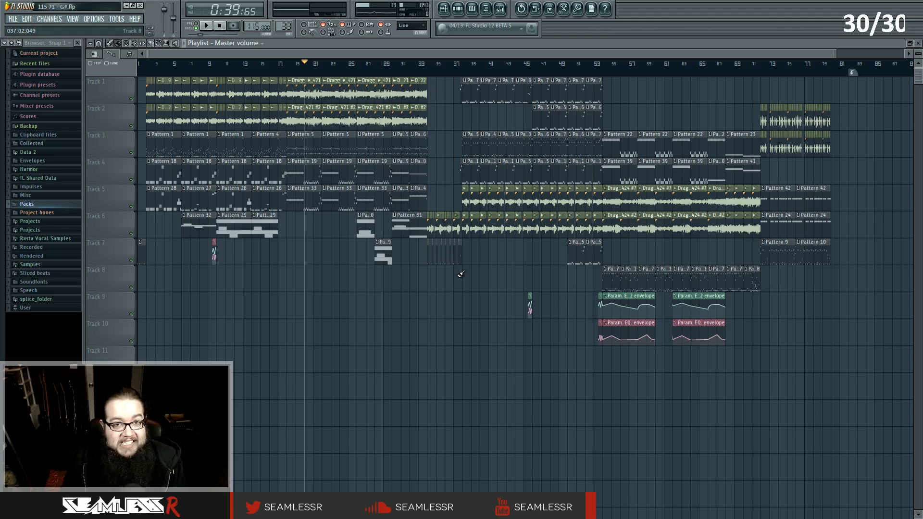
pyautogui.click(502, 12)
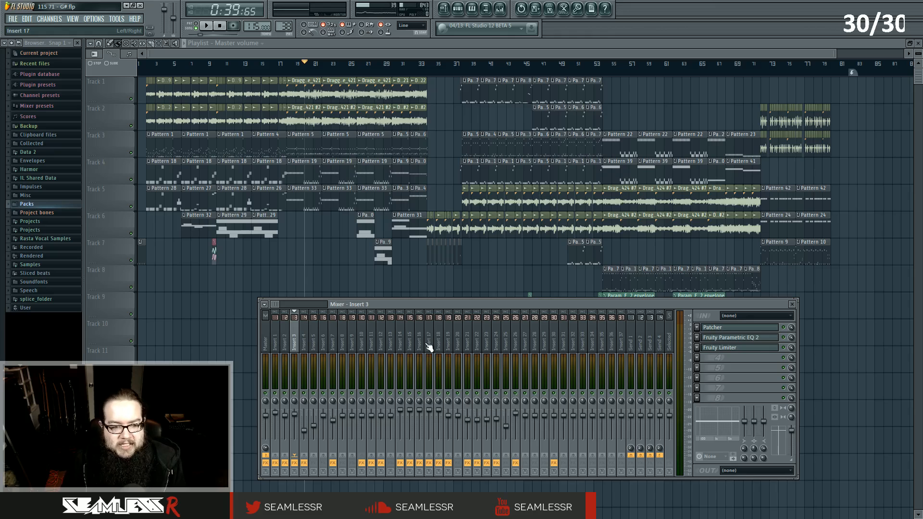
# Open both Fruity Limiters on Insert 7 side by side and play the song to compare them.
pyautogui.click(323, 339)
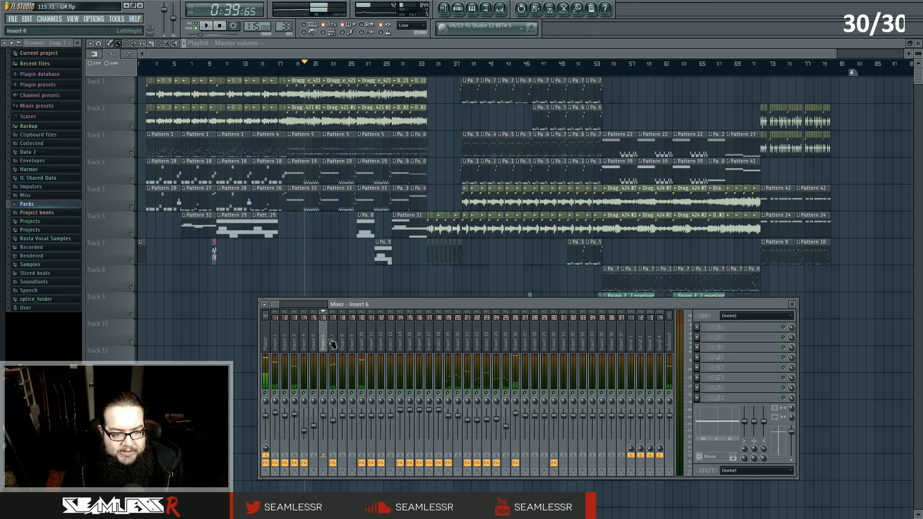
pyautogui.click(332, 343)
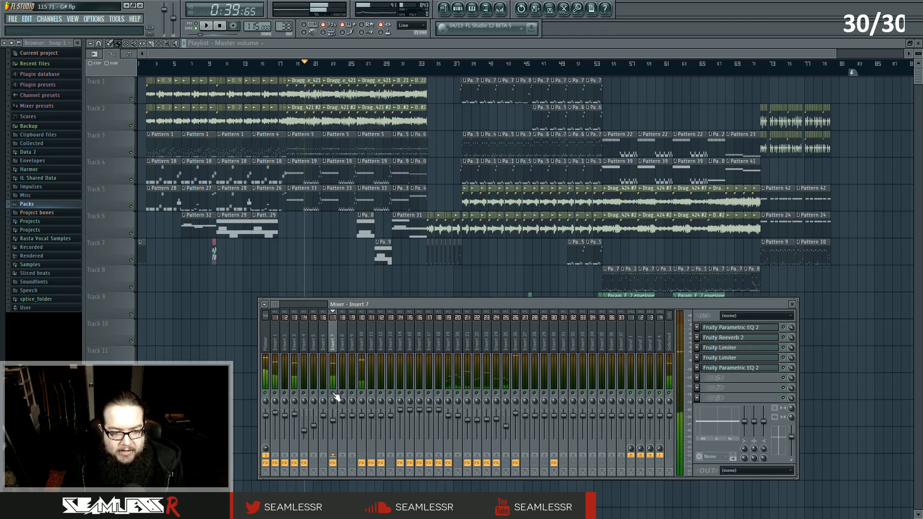
pyautogui.click(734, 349)
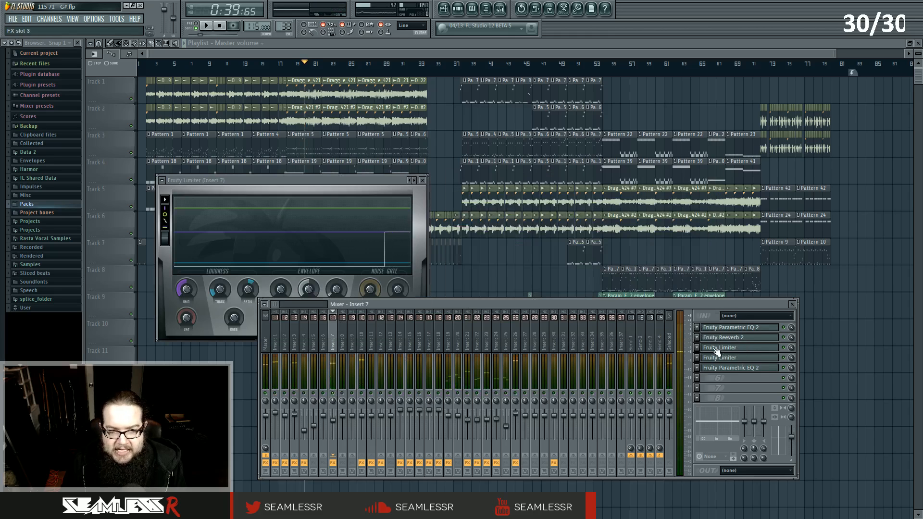
pyautogui.click(723, 358)
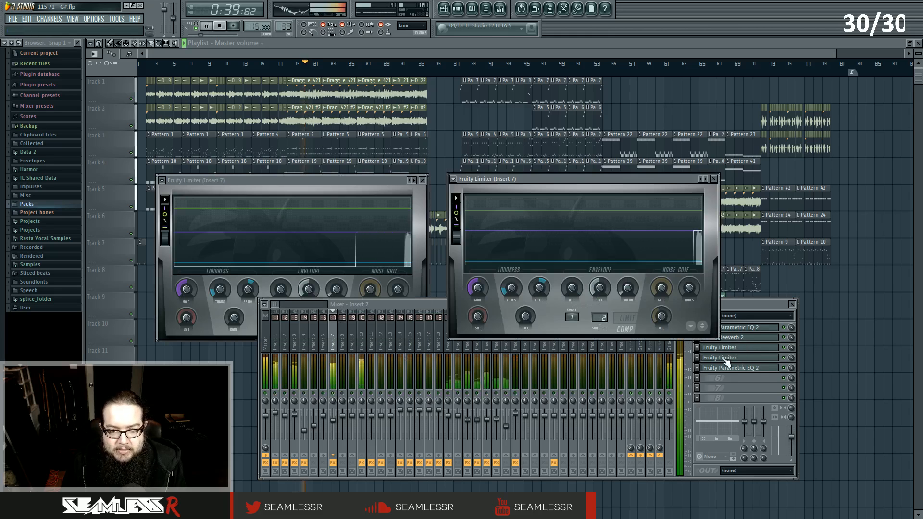
pyautogui.click(331, 386)
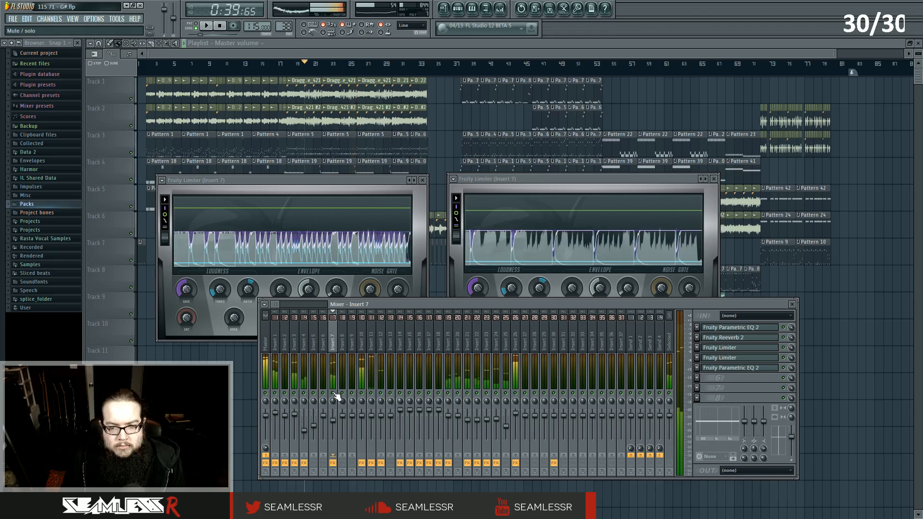
pyautogui.press('space')
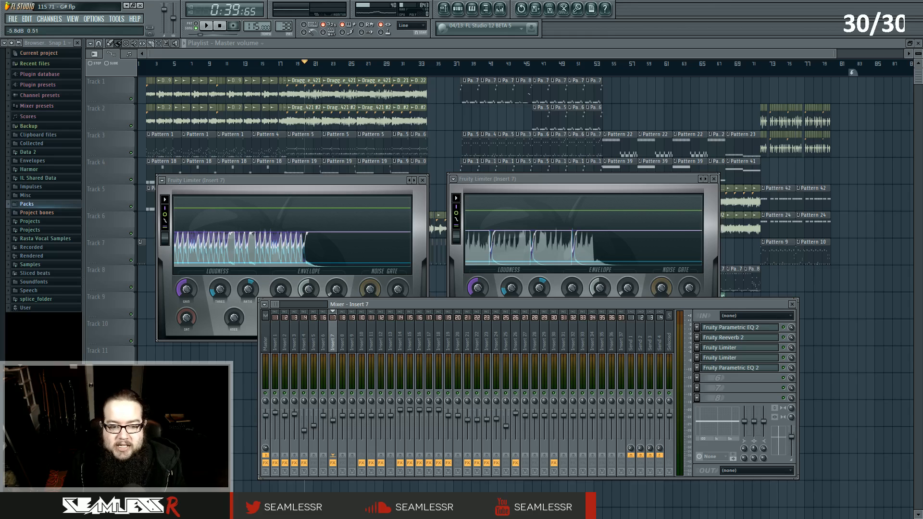
# Replay the song briefly, then open the last Fruity Parametric EQ 2 on Insert 7.
pyautogui.press('space')
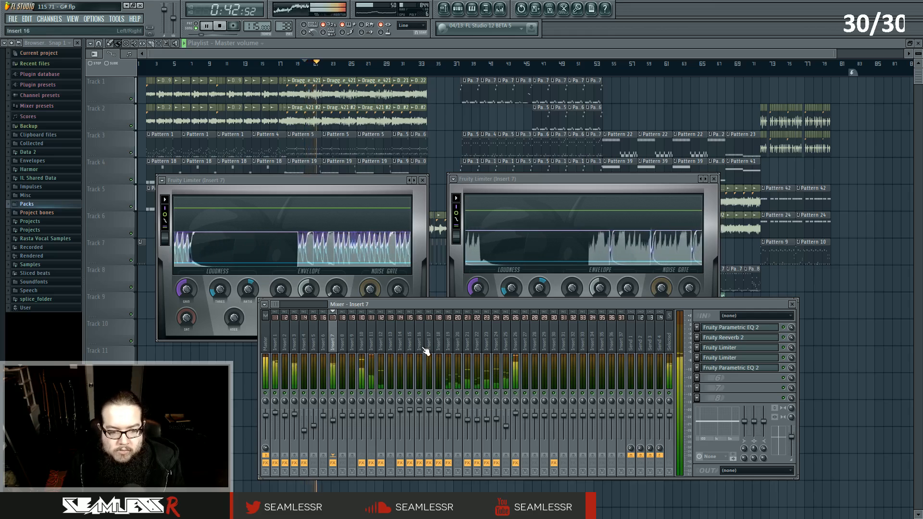
pyautogui.press('space')
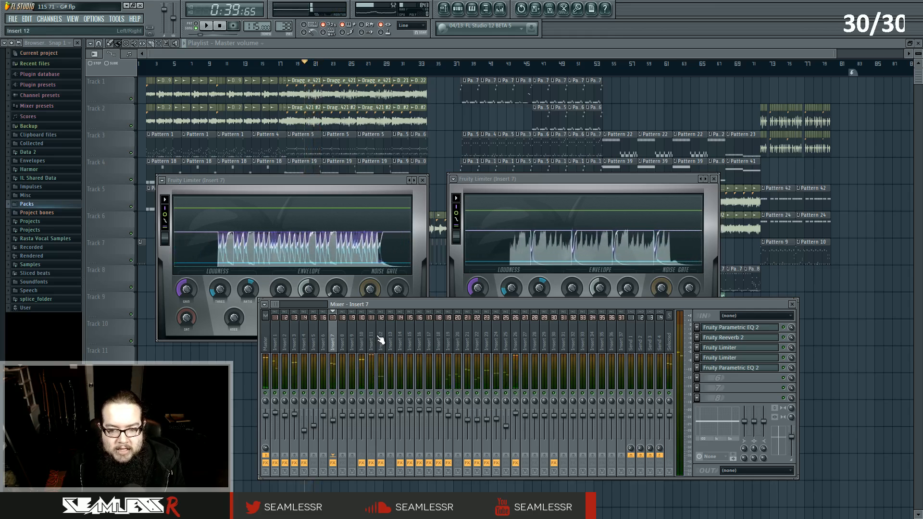
pyautogui.click(725, 369)
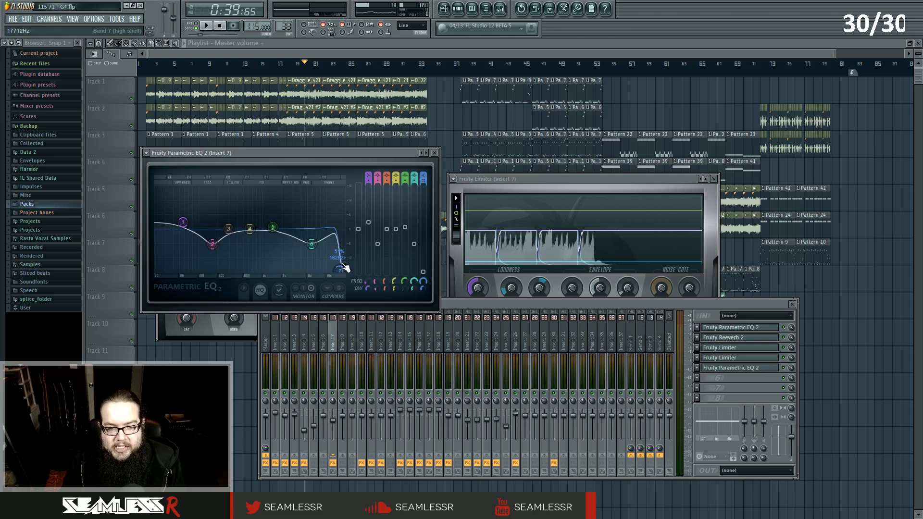
# Select Insert 1, open its second Fruity Parametric EQ 2, and play briefly to watch its spectrum.
pyautogui.click(275, 344)
pyautogui.click(747, 391)
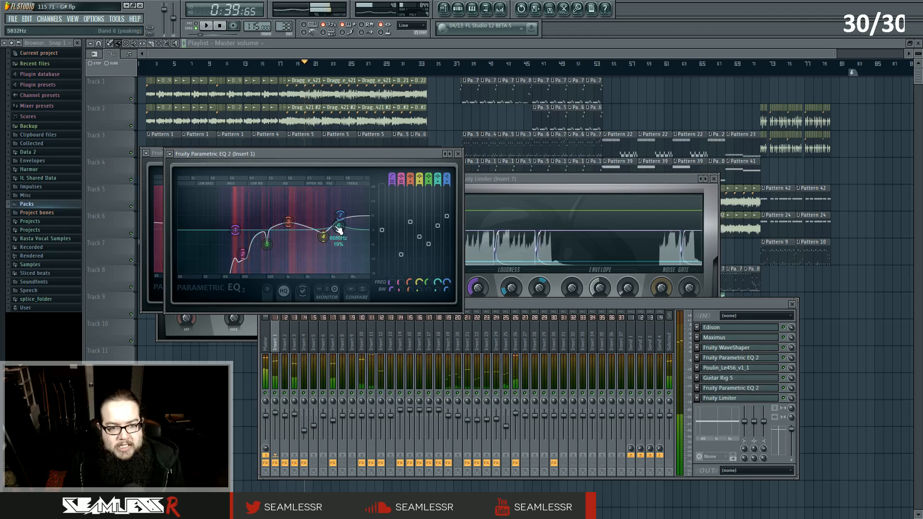
pyautogui.click(279, 392)
pyautogui.press('space')
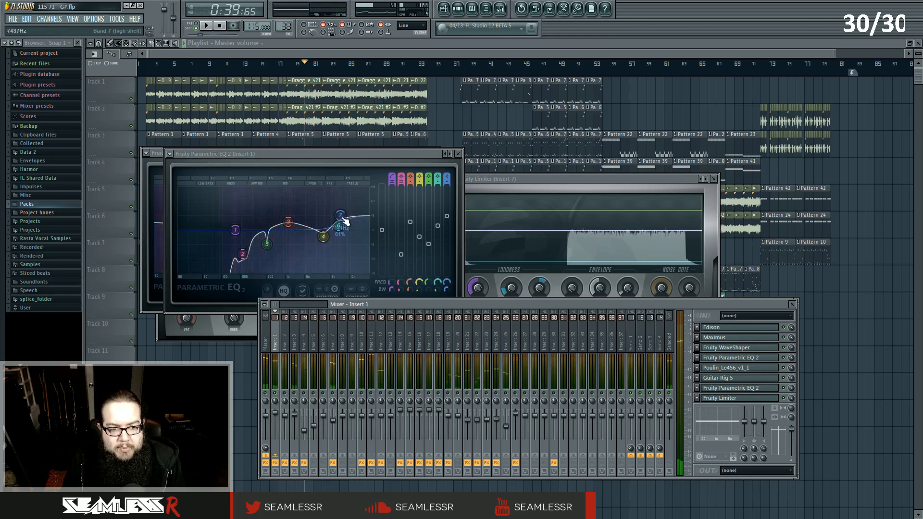
pyautogui.press('space')
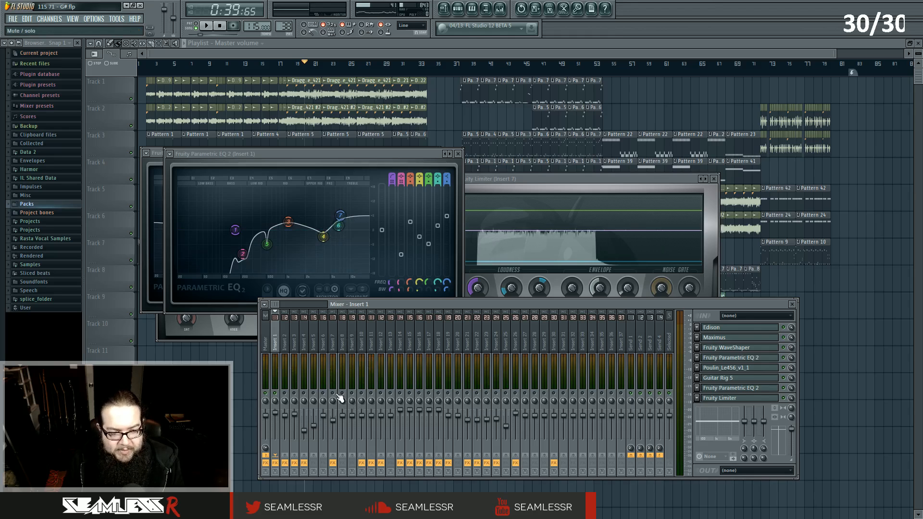
# Reopen Insert 7's last Parametric EQ 2 and adjust its band 7 high shelf frequency while playing.
pyautogui.press('space')
pyautogui.click(336, 376)
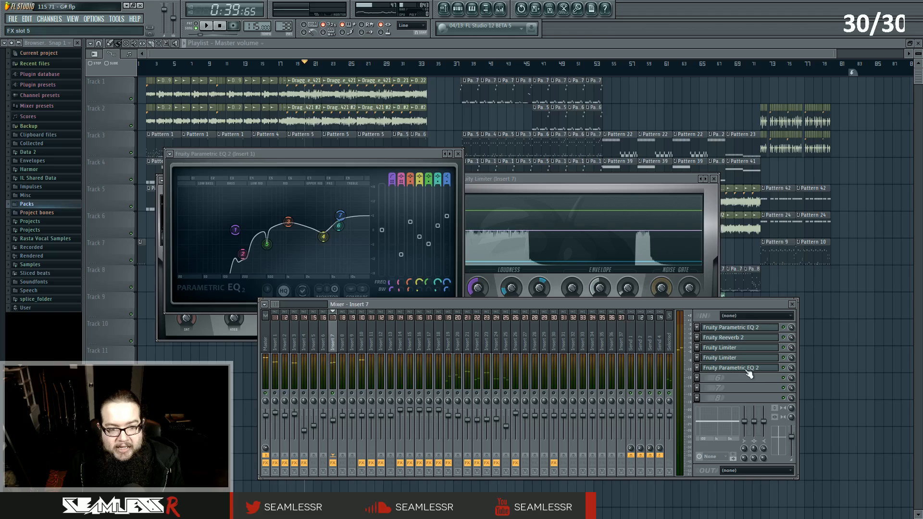
pyautogui.click(748, 369)
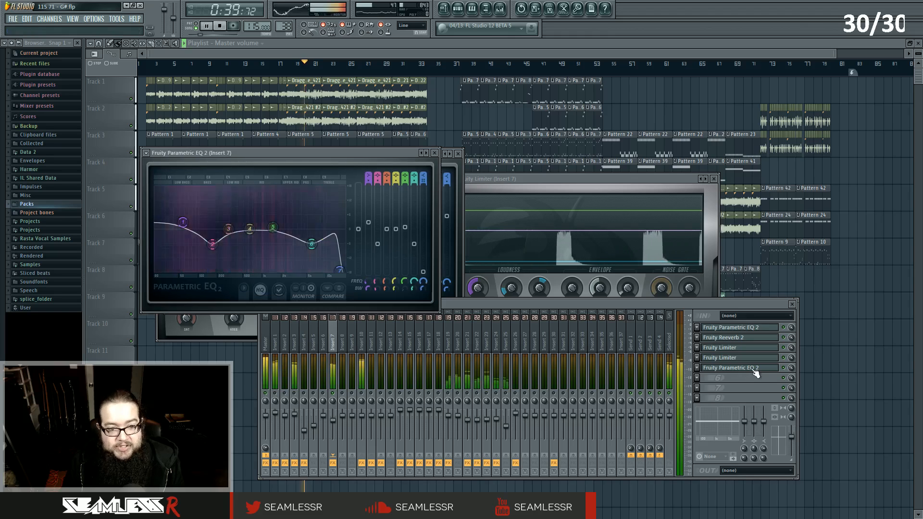
pyautogui.moveTo(340, 270); pyautogui.dragTo(345, 271)
pyautogui.press('space')
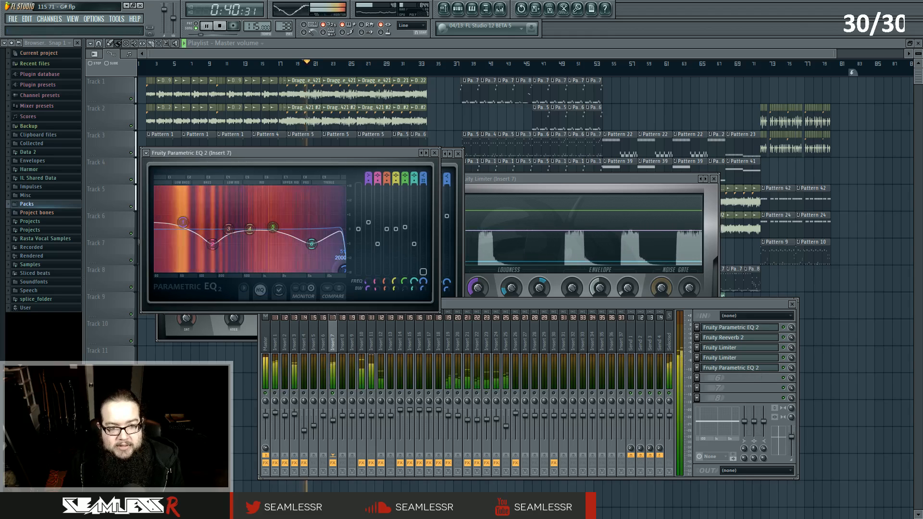
pyautogui.moveTo(345, 271); pyautogui.dragTo(343, 273)
pyautogui.press('space')
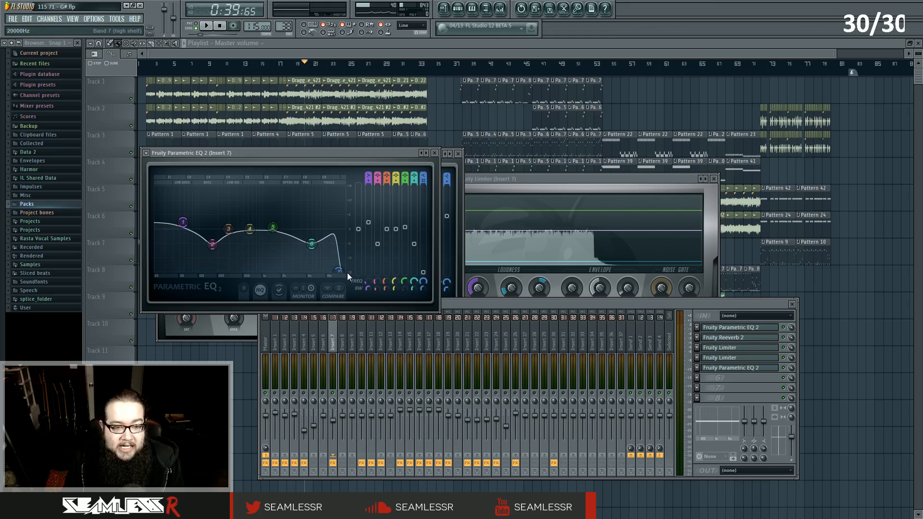
pyautogui.moveTo(342, 272); pyautogui.dragTo(332, 264)
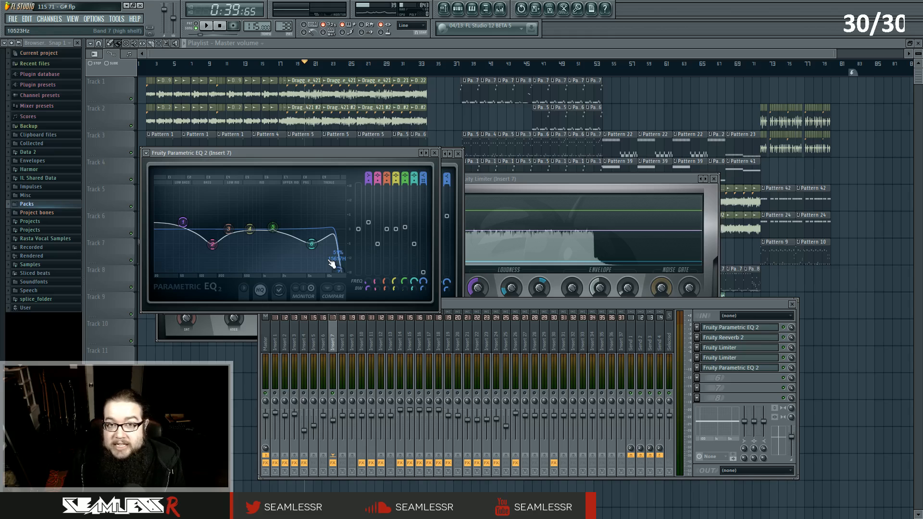
pyautogui.moveTo(331, 264); pyautogui.dragTo(338, 262)
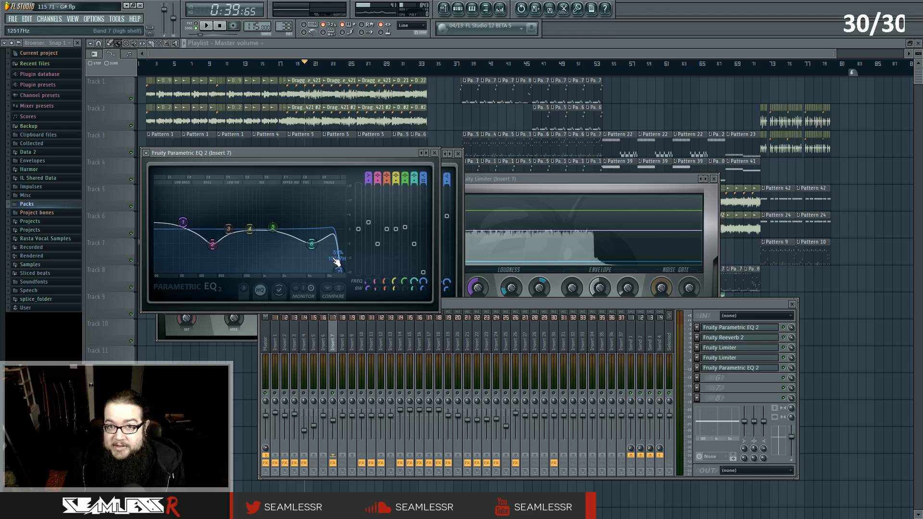
pyautogui.moveTo(337, 262); pyautogui.dragTo(337, 271)
# Place the Insert 1 and Insert 7 EQ windows side by side to compare, then close both.
pyautogui.moveTo(323, 153); pyautogui.dragTo(652, 152)
pyautogui.click(420, 153)
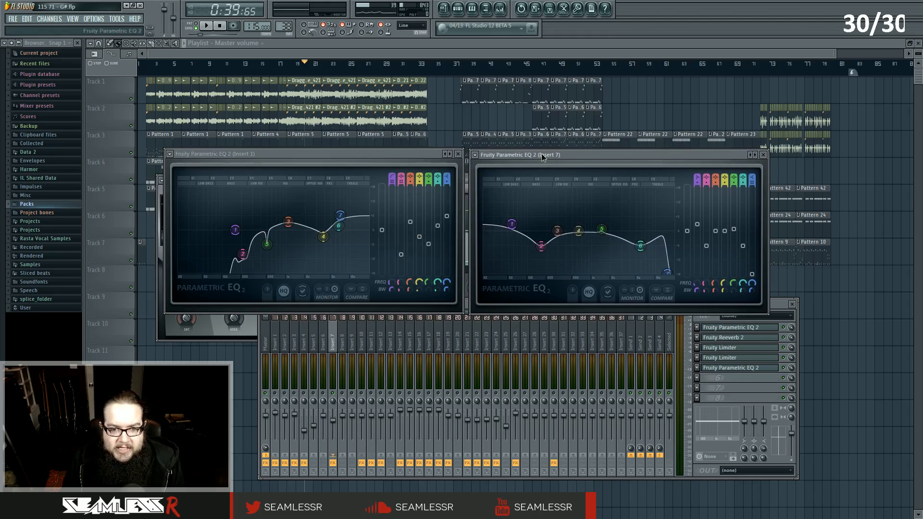
pyautogui.moveTo(540, 154); pyautogui.dragTo(540, 153)
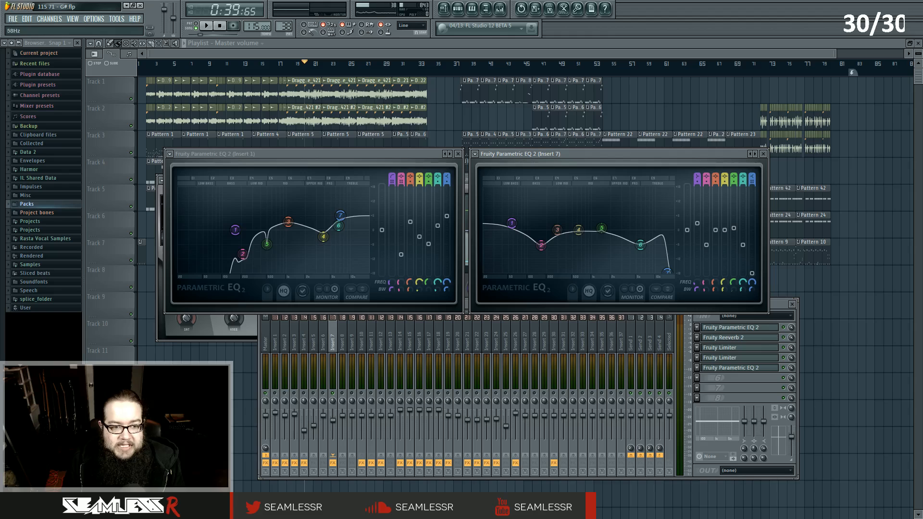
pyautogui.click(764, 154)
pyautogui.click(458, 154)
# Play the song a few times to watch both Insert 7 Fruity Limiters.
pyautogui.press('space')
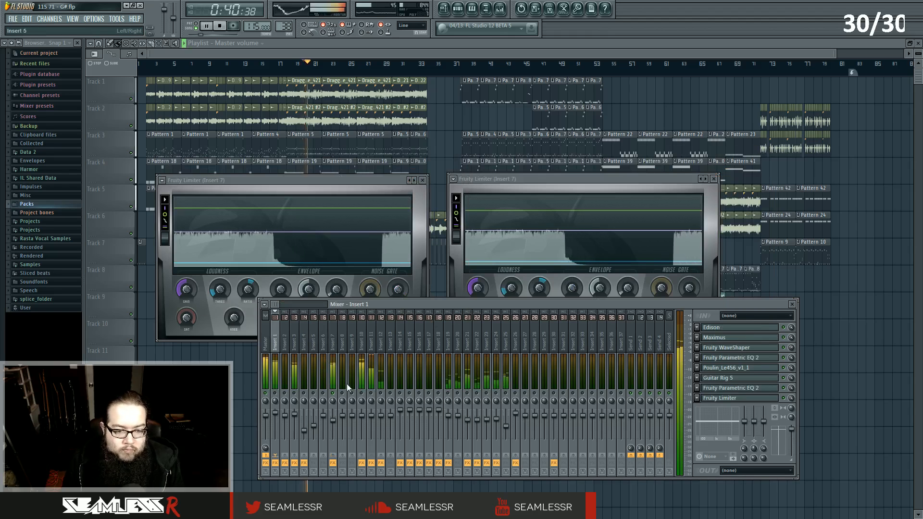
pyautogui.press('space')
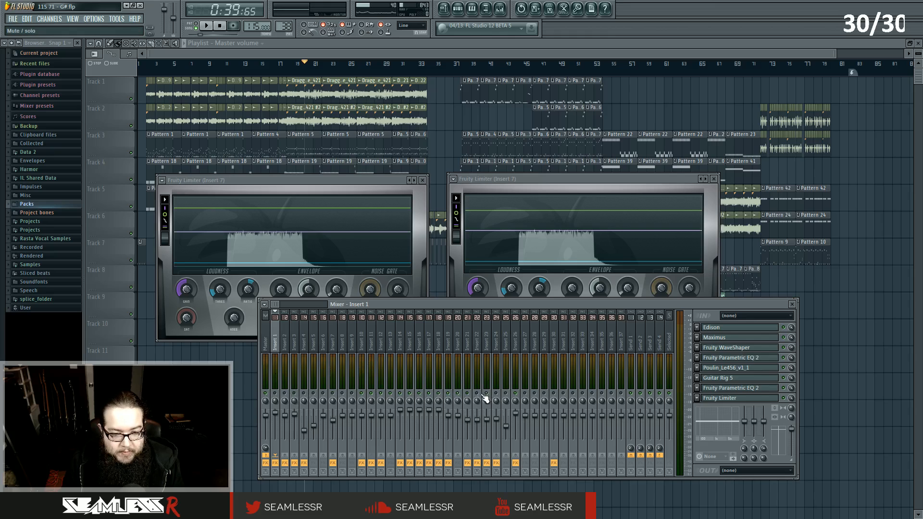
pyautogui.press('space')
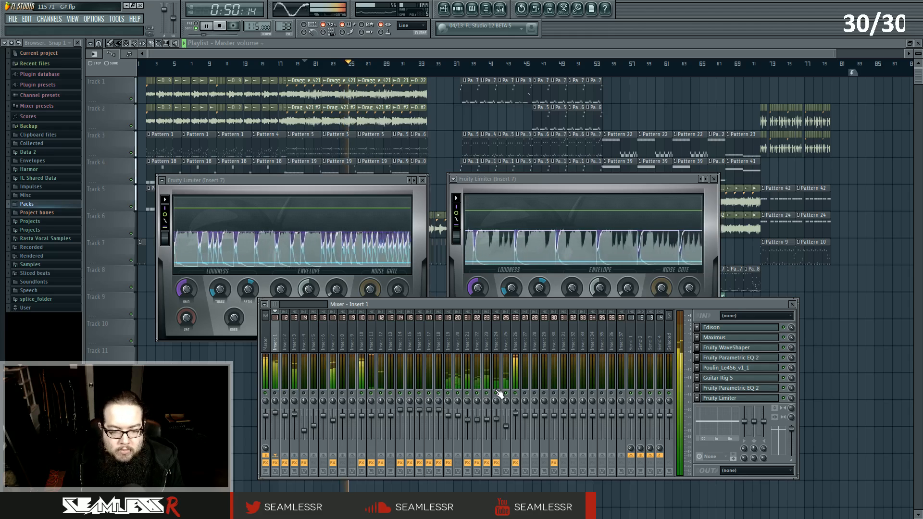
pyautogui.press('space')
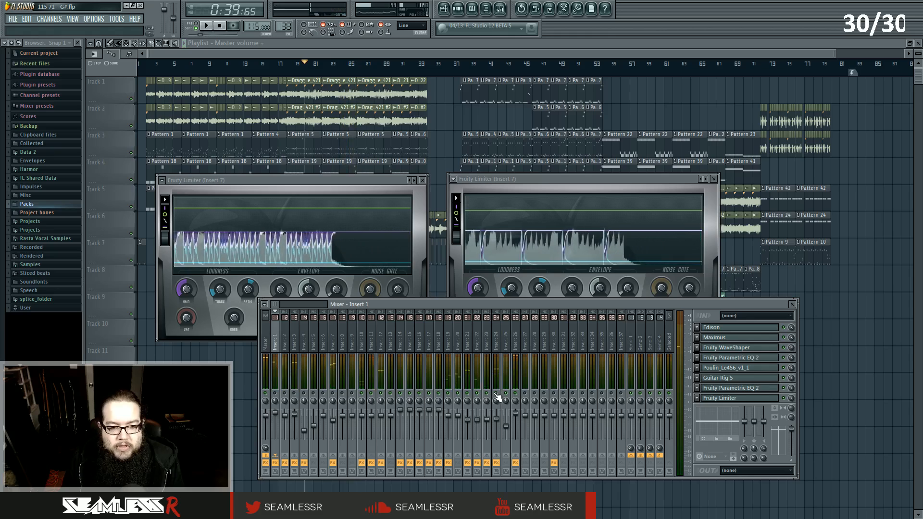
# Bypass the effect slots across a range of inserts during playback, then re-enable each one.
pyautogui.moveTo(515, 463); pyautogui.dragTo(265, 466)
pyautogui.press('space')
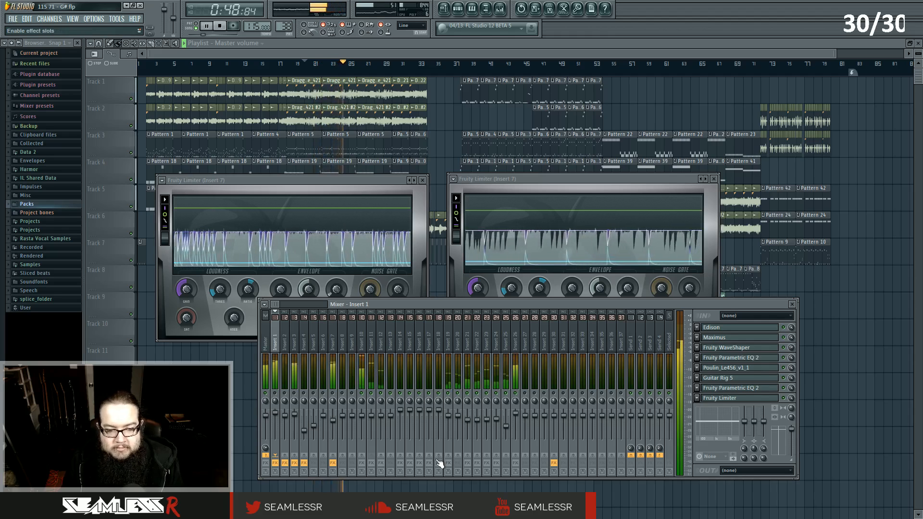
pyautogui.click(361, 463)
pyautogui.click(372, 463)
pyautogui.click(381, 463)
pyautogui.click(400, 463)
pyautogui.click(409, 463)
pyautogui.click(419, 463)
pyautogui.click(429, 463)
pyautogui.click(439, 463)
pyautogui.click(448, 463)
pyautogui.click(468, 463)
pyautogui.click(477, 463)
pyautogui.click(487, 463)
pyautogui.click(496, 463)
pyautogui.click(516, 463)
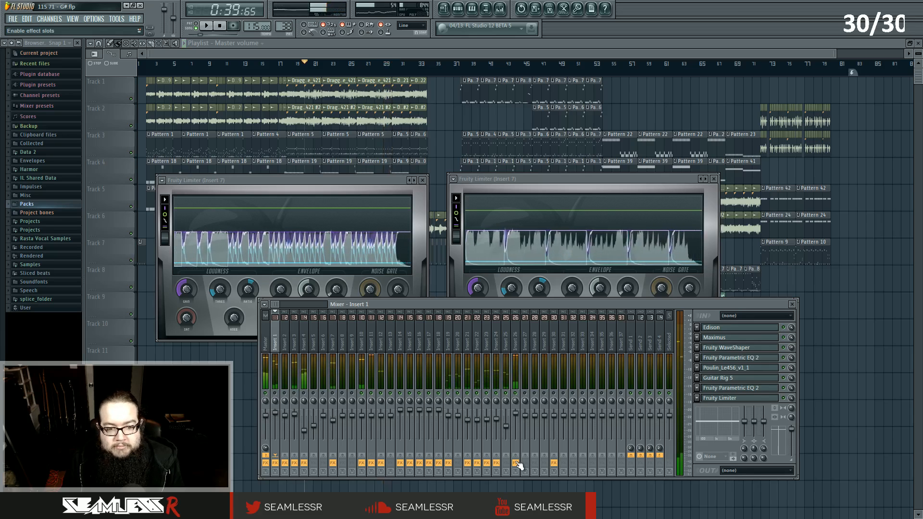
pyautogui.press('space')
# Close both limiter windows and open the Superior Drummer channel's plugin from the channel rack.
pyautogui.click(462, 13)
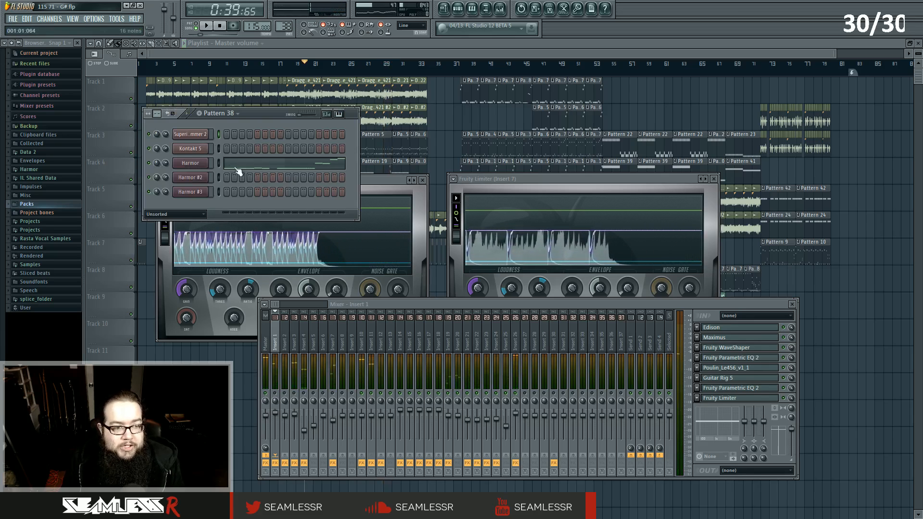
pyautogui.click(714, 179)
pyautogui.click(423, 180)
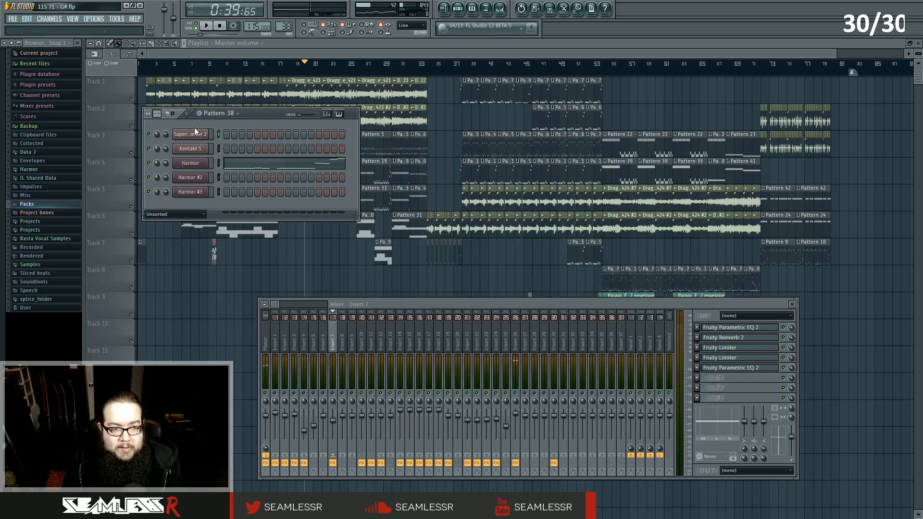
pyautogui.click(191, 134)
pyautogui.moveTo(447, 141); pyautogui.dragTo(421, 78)
pyautogui.moveTo(754, 305); pyautogui.dragTo(757, 315)
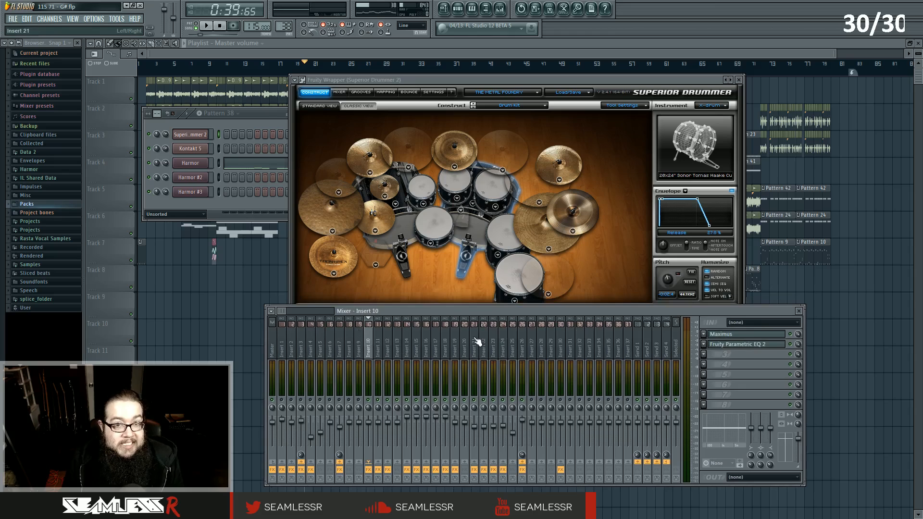
# Inspect the plugin wrapper's processing settings and output connections for Superior Drummer.
pyautogui.click(415, 81)
pyautogui.click(303, 80)
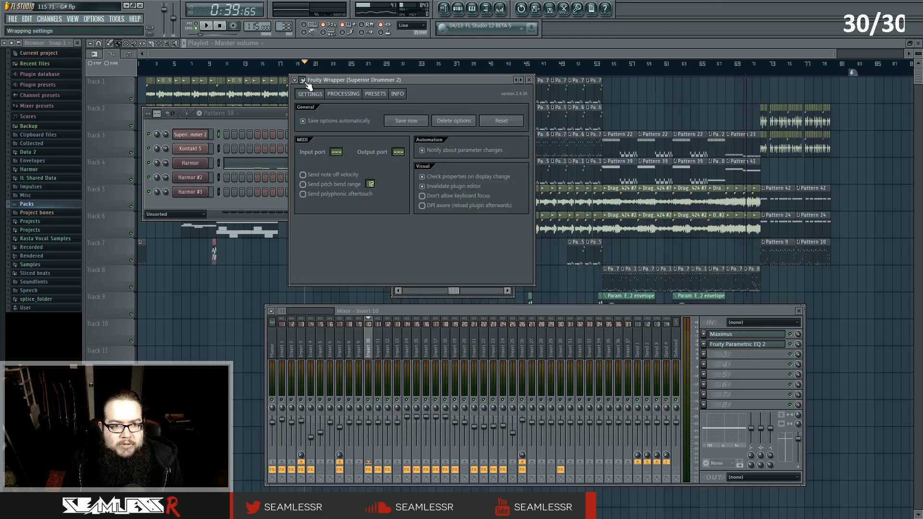
pyautogui.click(337, 96)
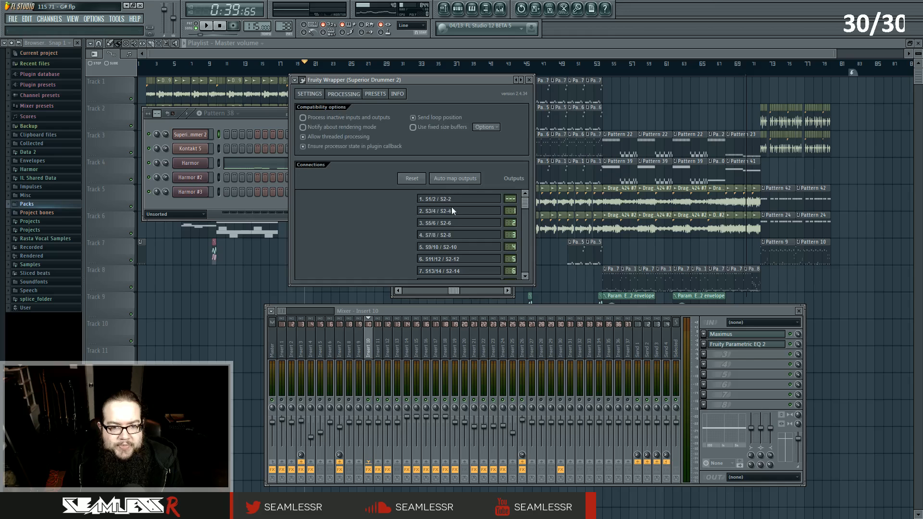
pyautogui.moveTo(525, 203); pyautogui.dragTo(534, 285)
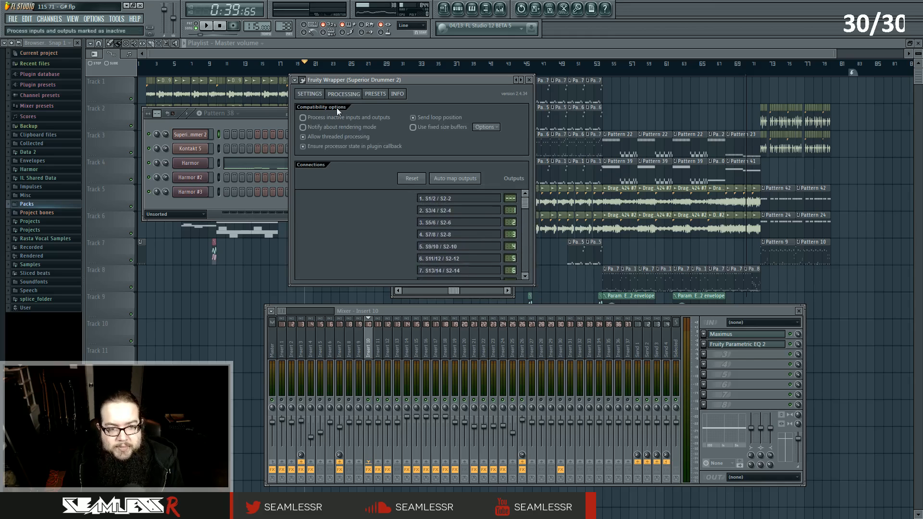
pyautogui.click(308, 82)
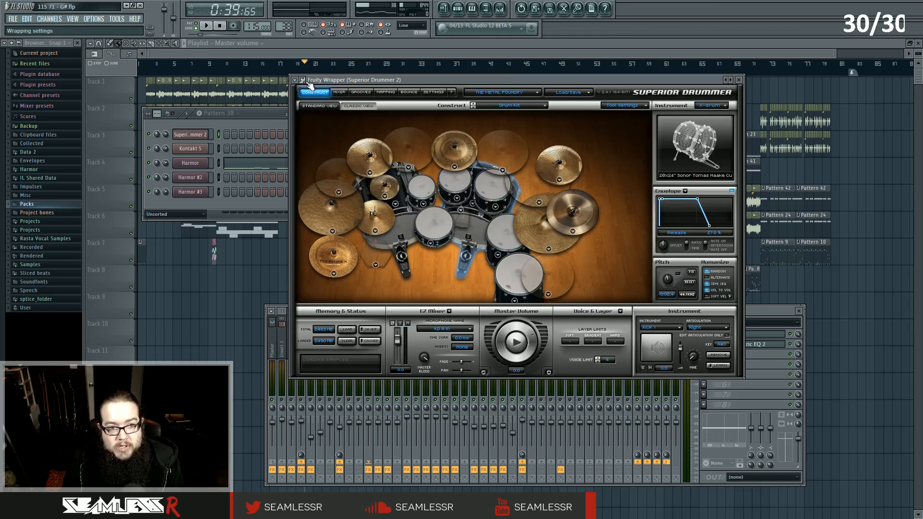
# Open Superior Drummer's internal mixer and review each channel's output routing.
pyautogui.click(339, 93)
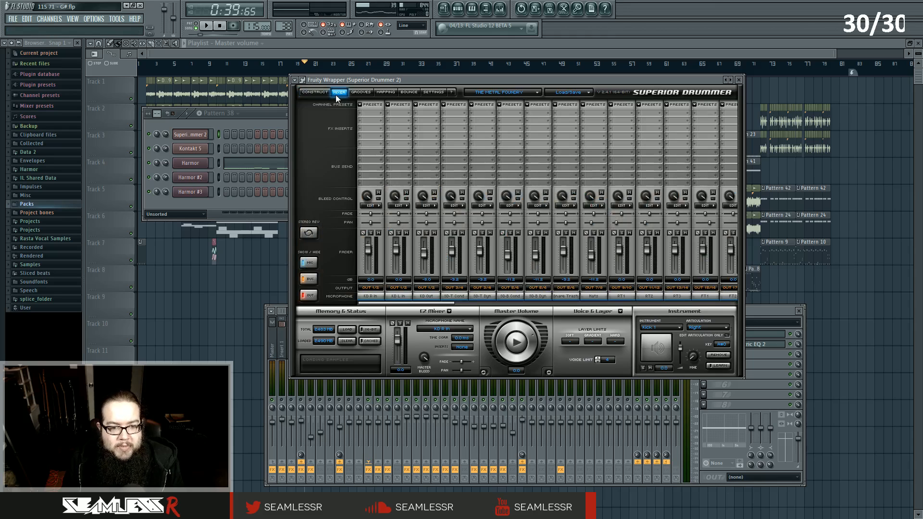
pyautogui.click(368, 288)
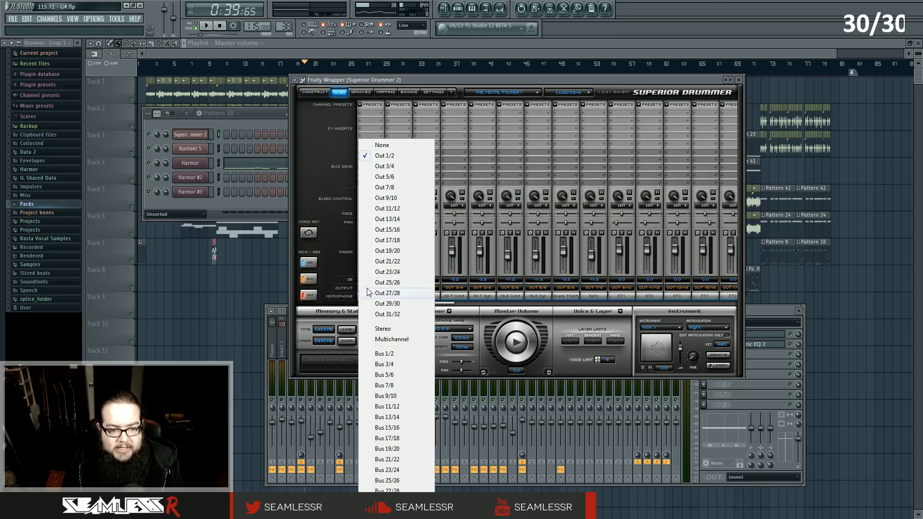
pyautogui.click(311, 171)
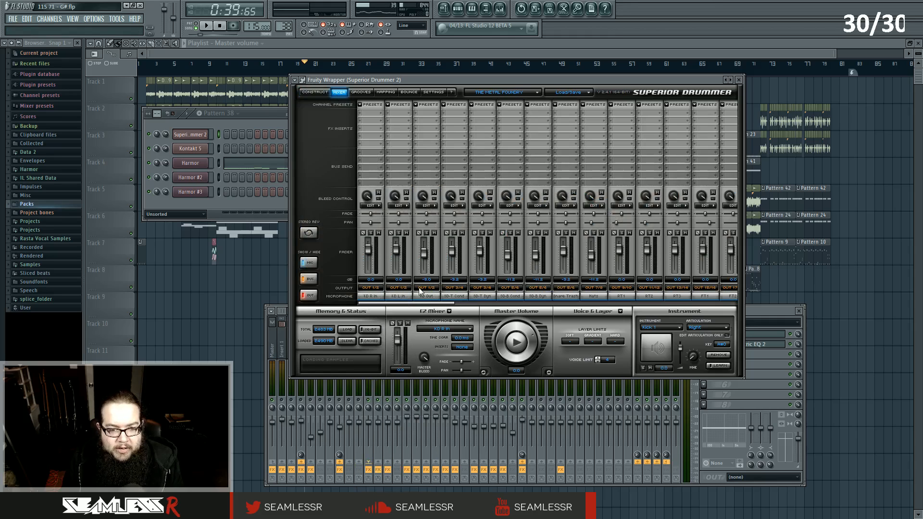
pyautogui.moveTo(412, 304); pyautogui.dragTo(498, 311)
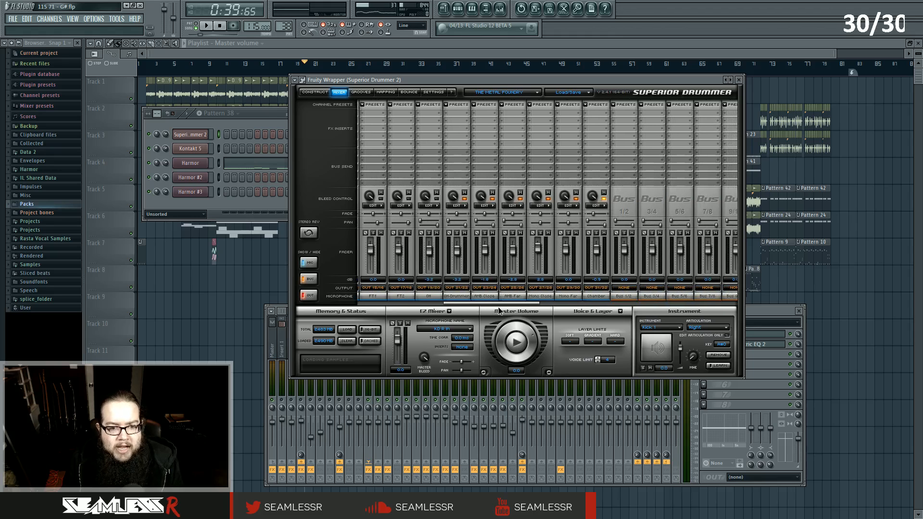
pyautogui.moveTo(498, 307); pyautogui.dragTo(462, 306)
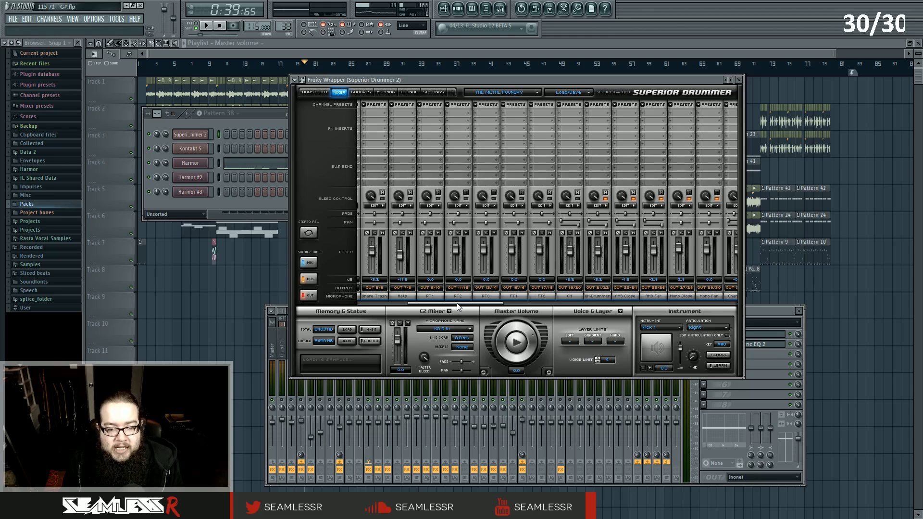
pyautogui.moveTo(457, 303)
pyautogui.mouseDown()
pyautogui.moveTo(482, 303)
pyautogui.moveTo(458, 304)
pyautogui.mouseUp()
# Bring up the mixer and check the inserts receiving Superior Drummer's outputs alongside its internal mixer.
pyautogui.press('F9')
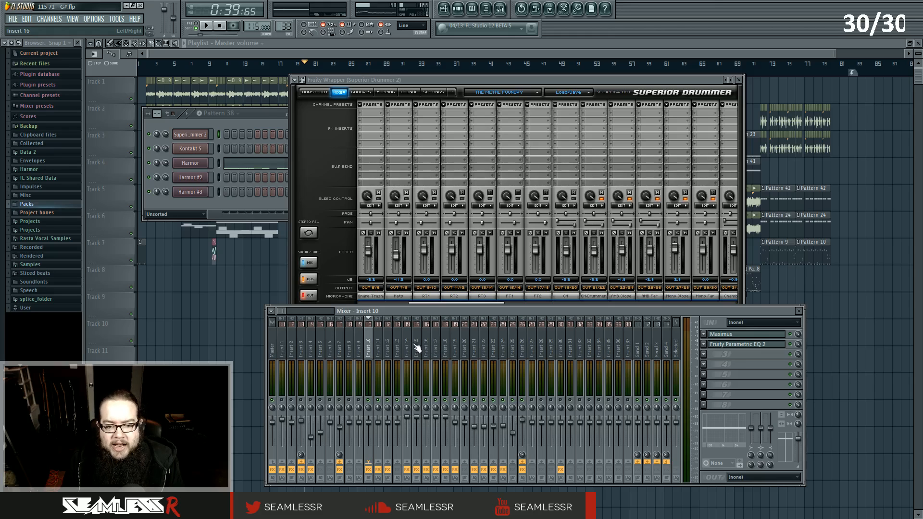
pyautogui.click(416, 348)
pyautogui.click(446, 355)
pyautogui.click(407, 348)
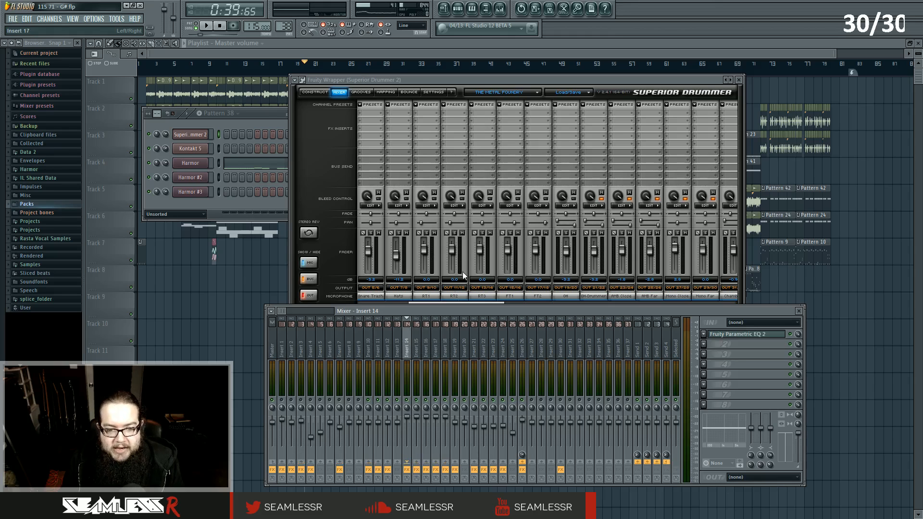
pyautogui.moveTo(456, 302); pyautogui.dragTo(490, 302)
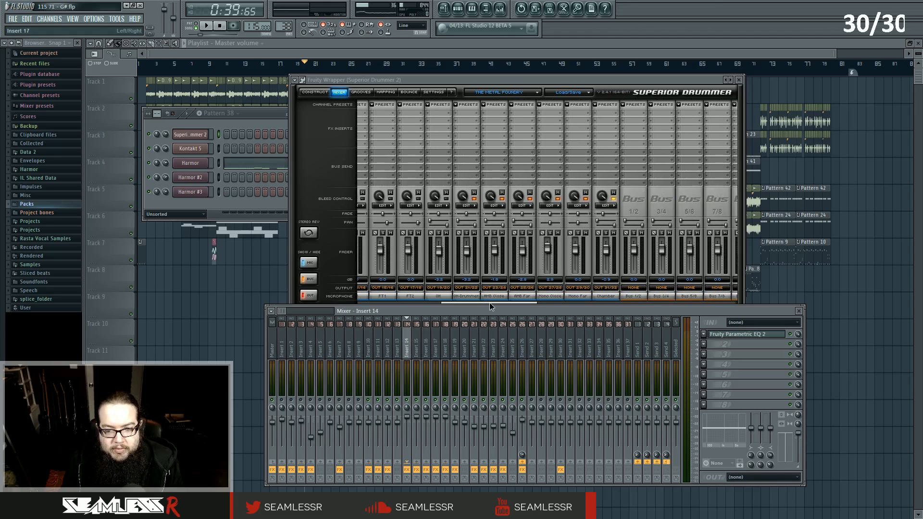
# Scroll across Superior Drummer's internal mixer channels and reposition the mixer window beneath it.
pyautogui.moveTo(490, 302); pyautogui.dragTo(406, 302)
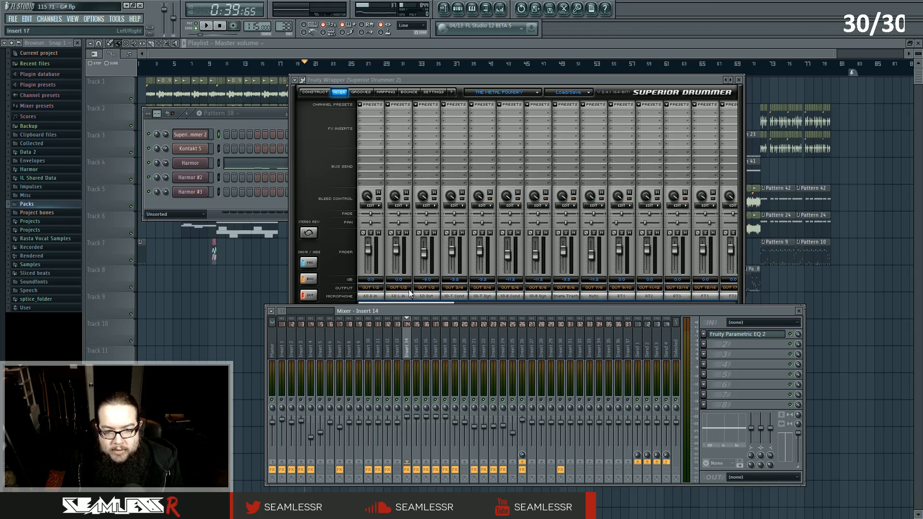
pyautogui.moveTo(435, 307); pyautogui.dragTo(521, 302)
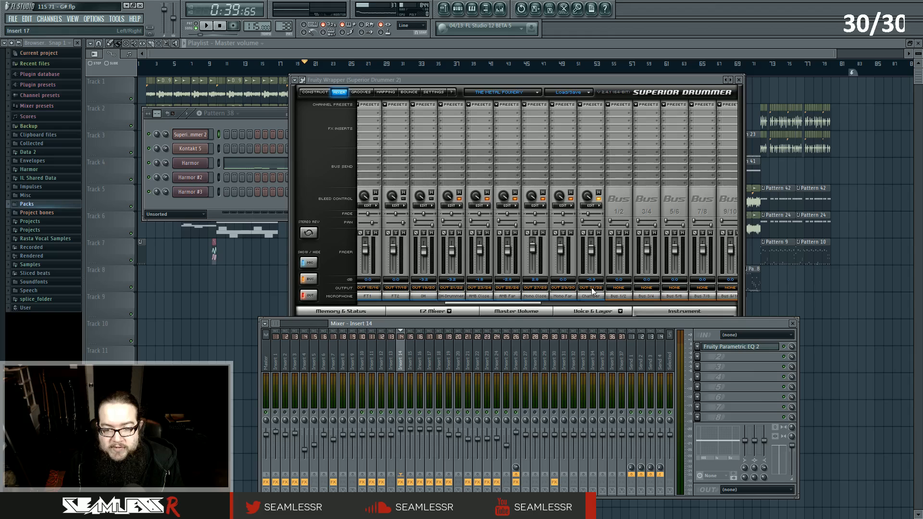
pyautogui.moveTo(528, 302); pyautogui.dragTo(416, 307)
pyautogui.click(417, 309)
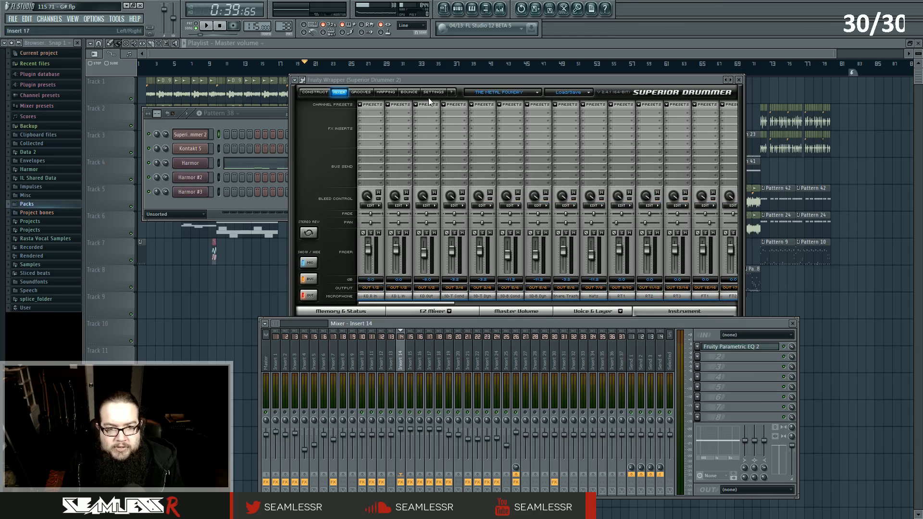
# Play the song and solo each of the first Superior Drummer mixer channels in turn to audition them.
pyautogui.moveTo(431, 78); pyautogui.dragTo(436, 98)
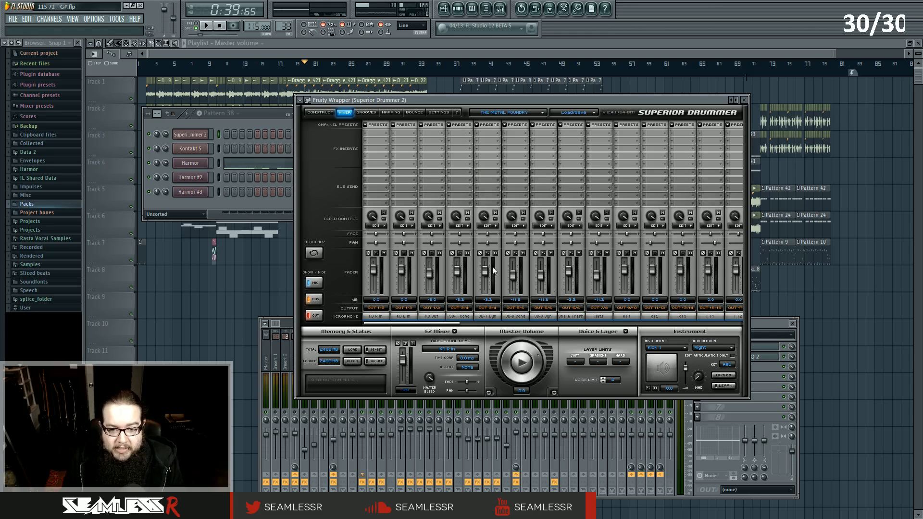
pyautogui.click(376, 254)
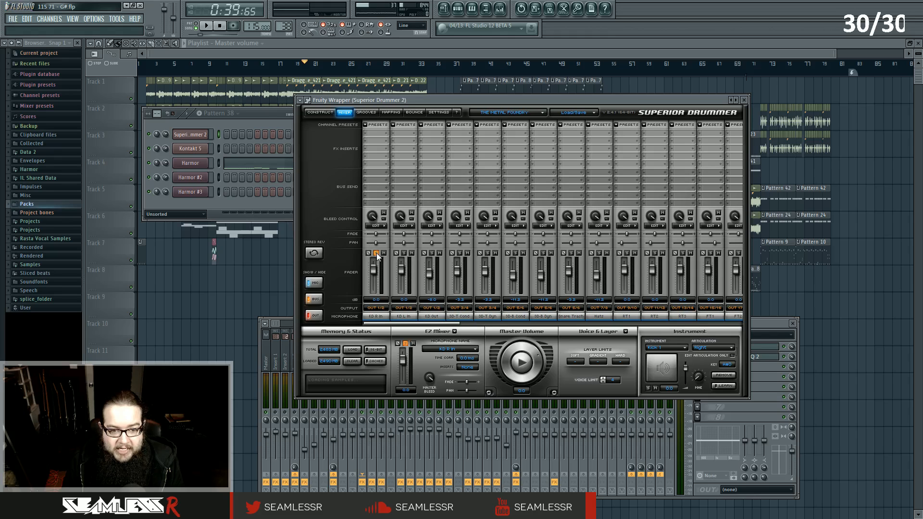
pyautogui.click(206, 27)
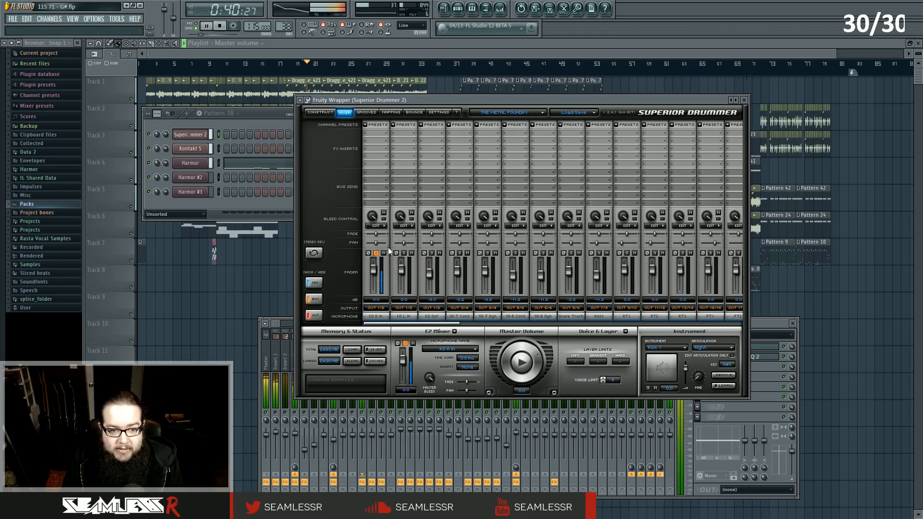
pyautogui.click(376, 253)
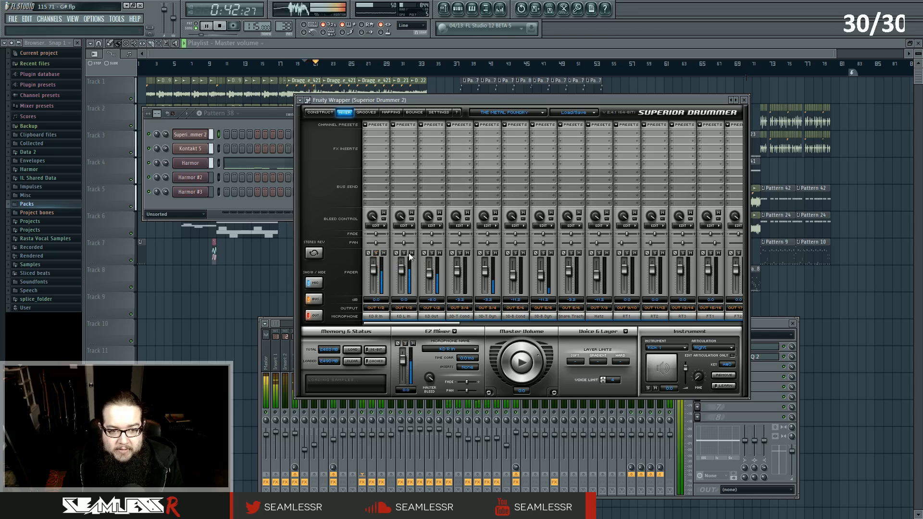
pyautogui.click(431, 253)
pyautogui.click(460, 253)
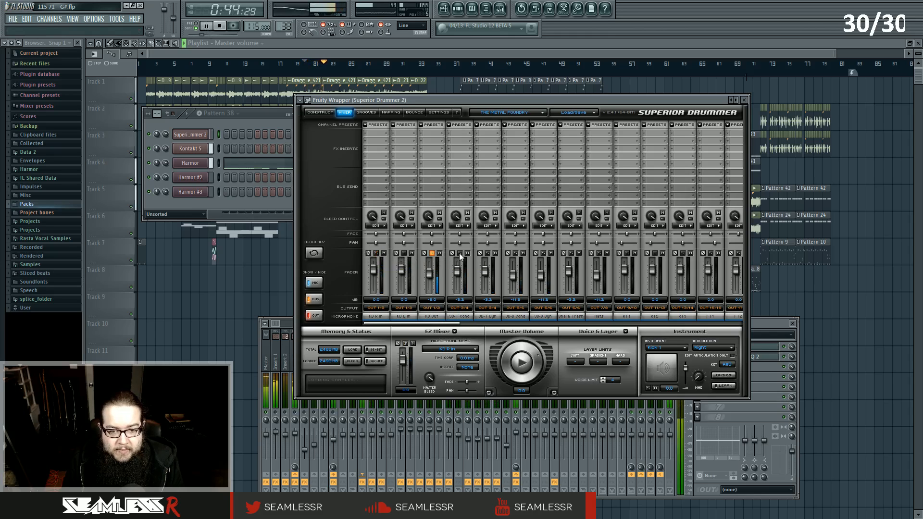
pyautogui.click(488, 253)
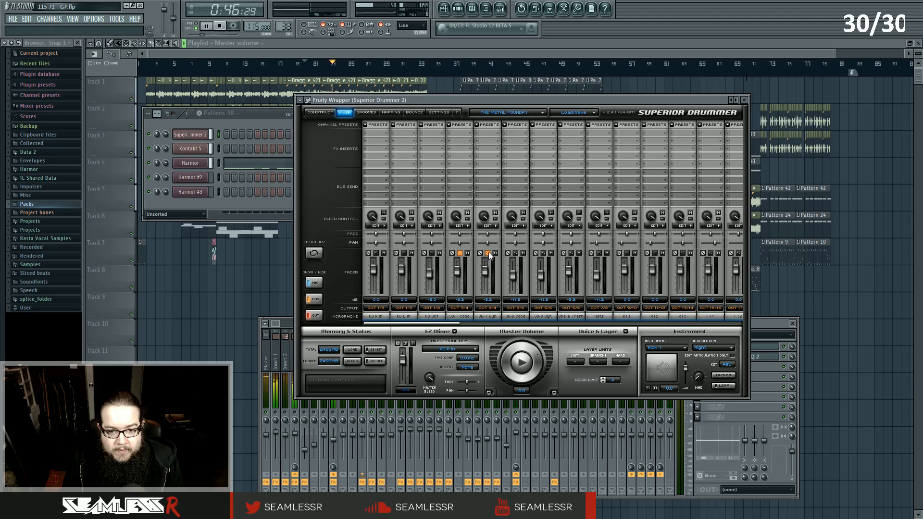
pyautogui.click(516, 253)
pyautogui.click(544, 254)
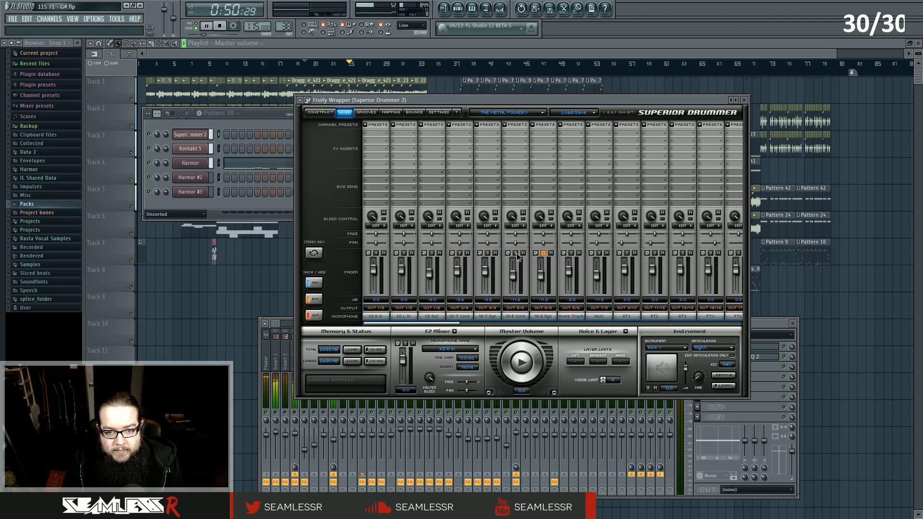
pyautogui.click(544, 254)
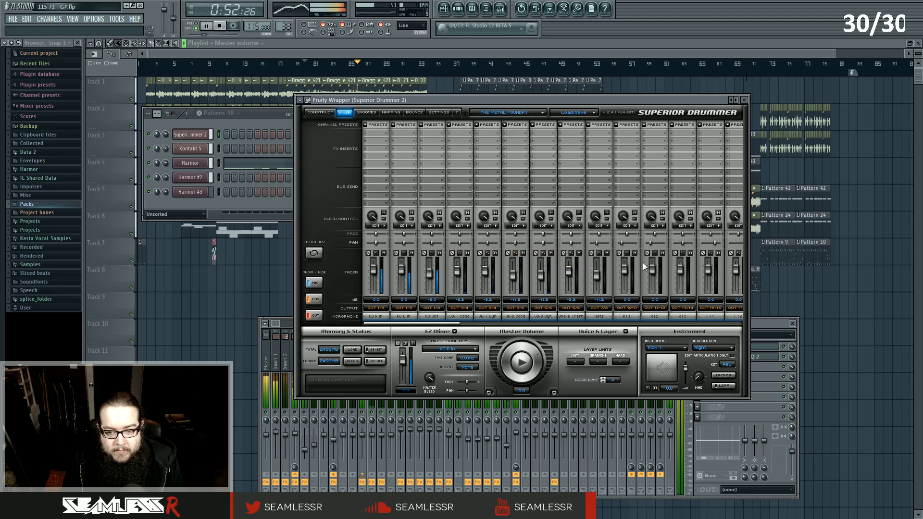
pyautogui.press('space')
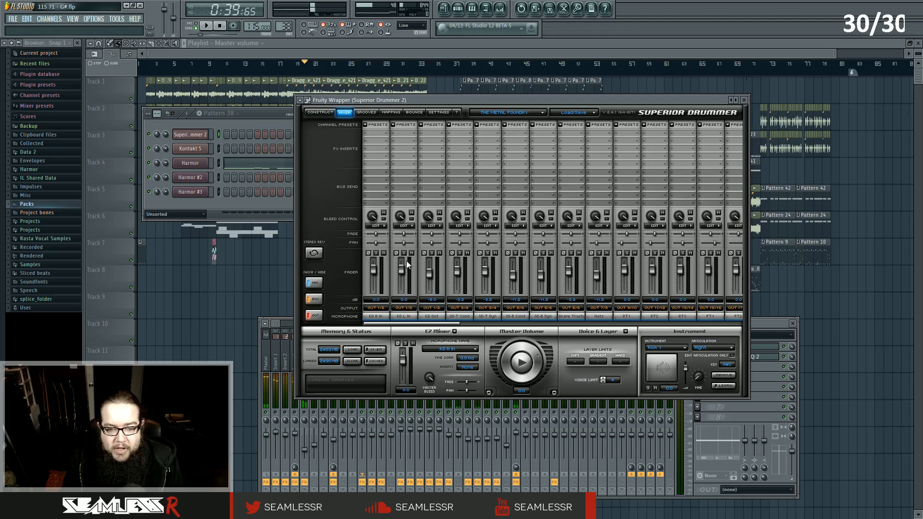
# Scroll to the remaining Superior Drummer mixer channels and audition each by soloing it during playback.
pyautogui.moveTo(518, 98); pyautogui.dragTo(516, 100)
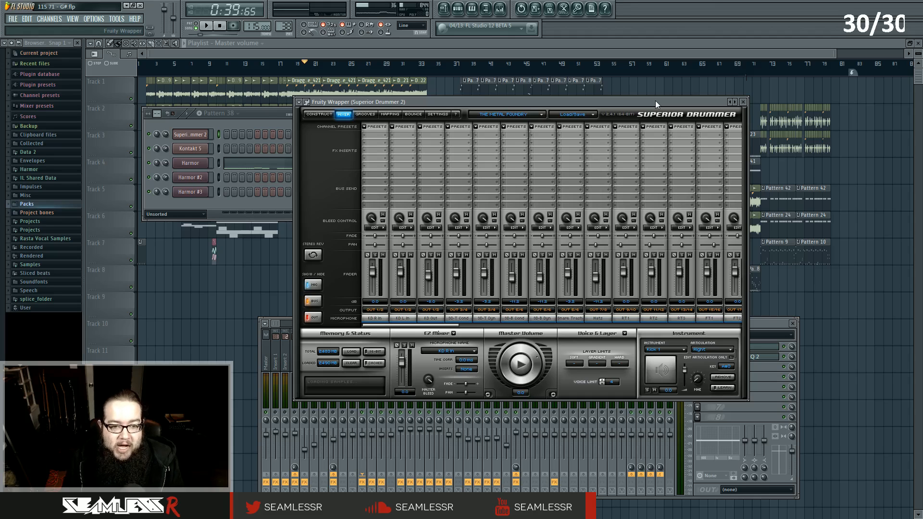
pyautogui.moveTo(656, 100); pyautogui.dragTo(657, 98)
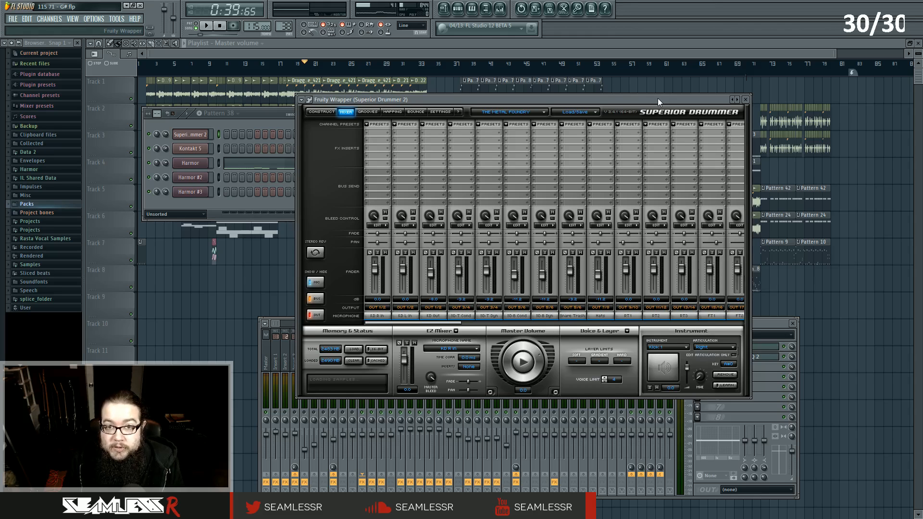
pyautogui.click(323, 112)
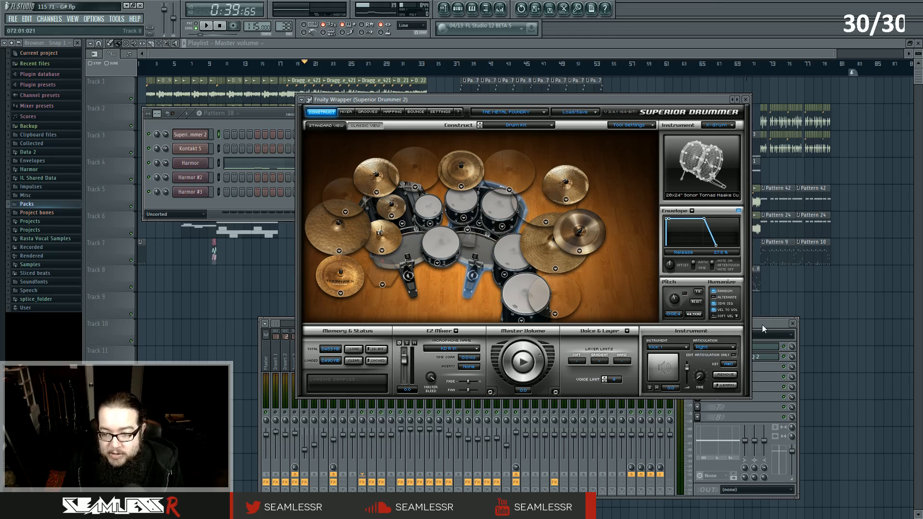
pyautogui.click(346, 112)
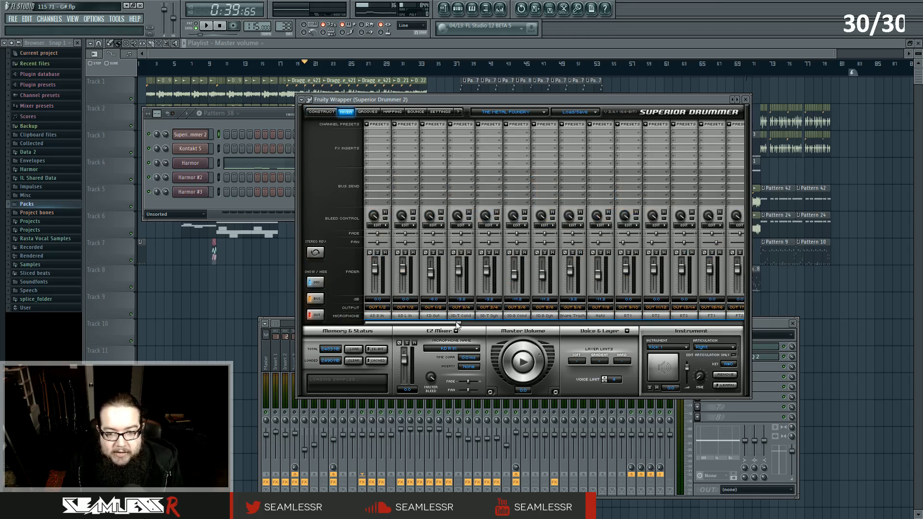
pyautogui.moveTo(458, 325); pyautogui.dragTo(527, 325)
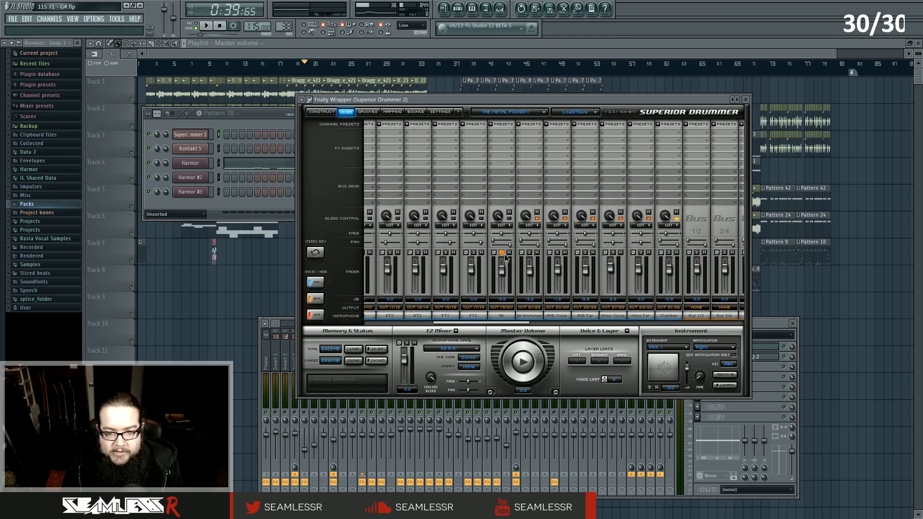
pyautogui.press('space')
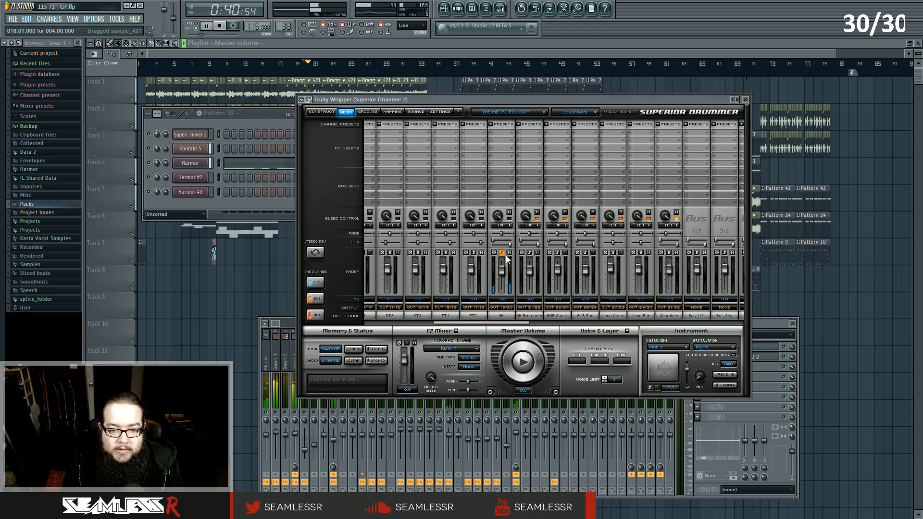
pyautogui.click(530, 253)
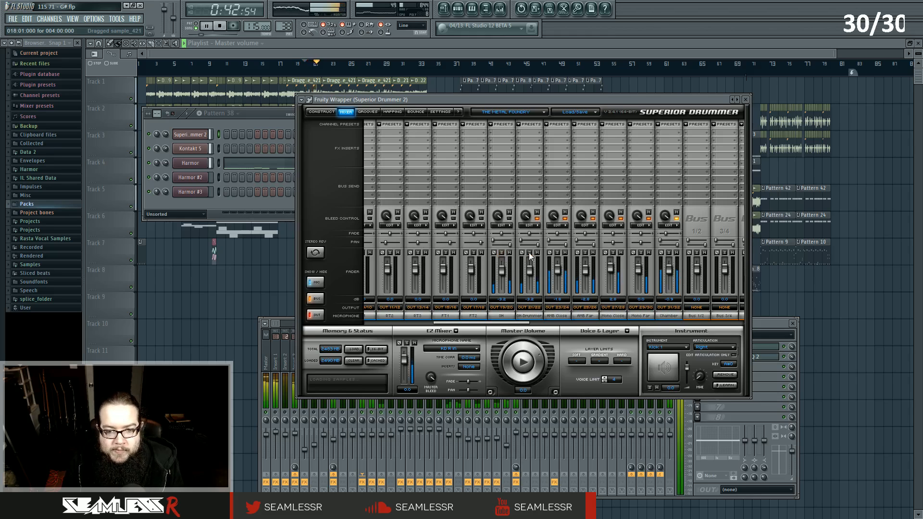
pyautogui.click(557, 253)
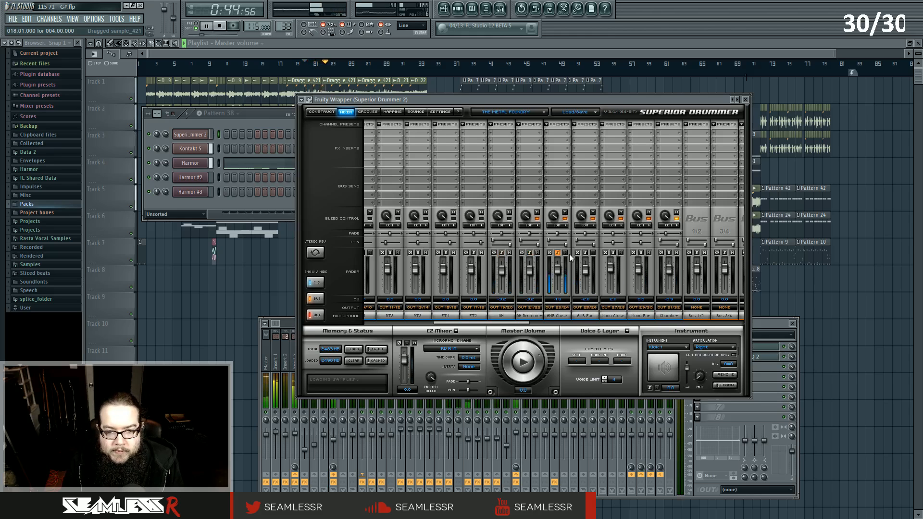
pyautogui.click(585, 254)
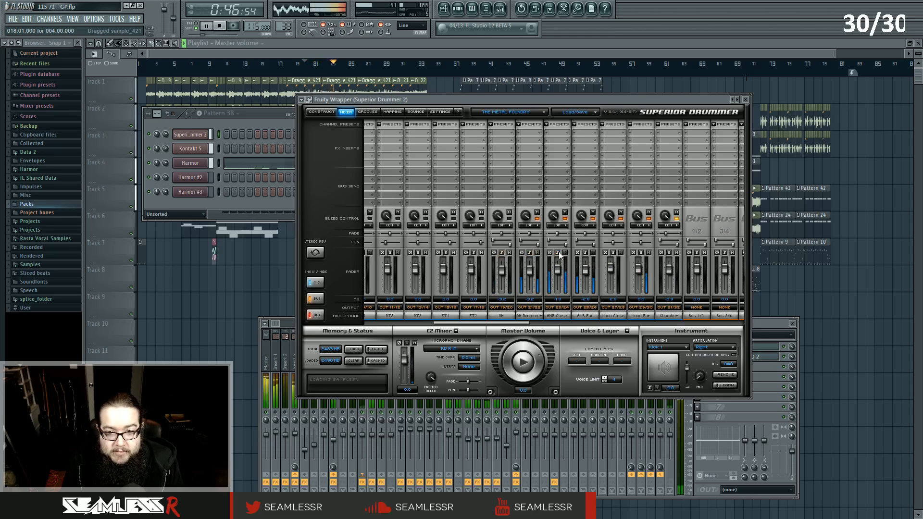
pyautogui.click(613, 253)
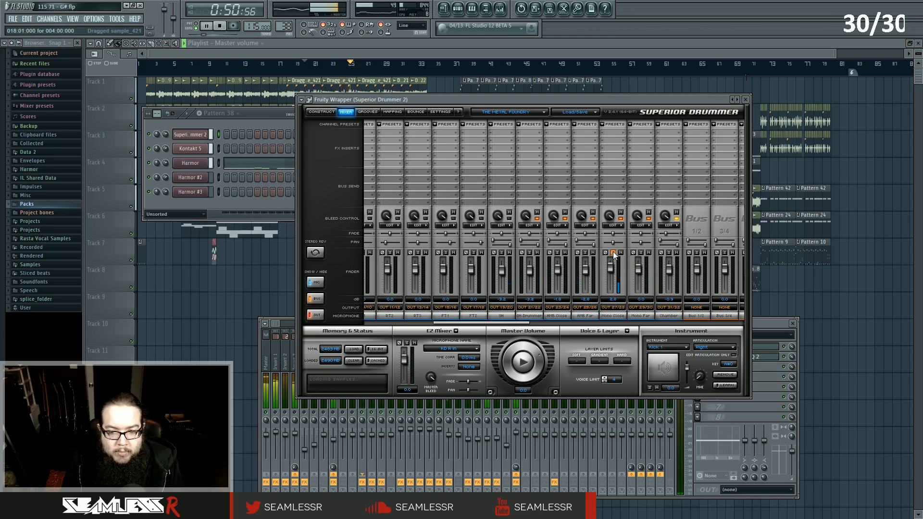
pyautogui.click(641, 253)
pyautogui.click(669, 253)
pyautogui.click(669, 254)
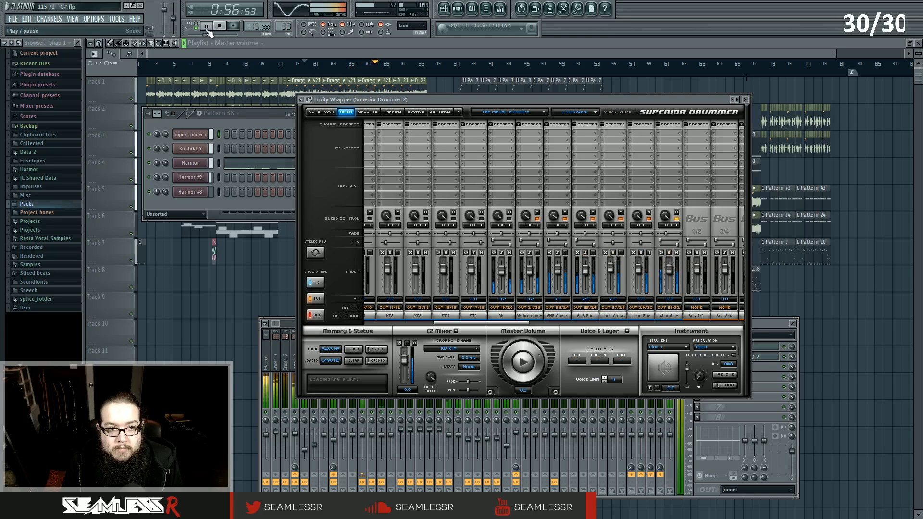
pyautogui.press('space')
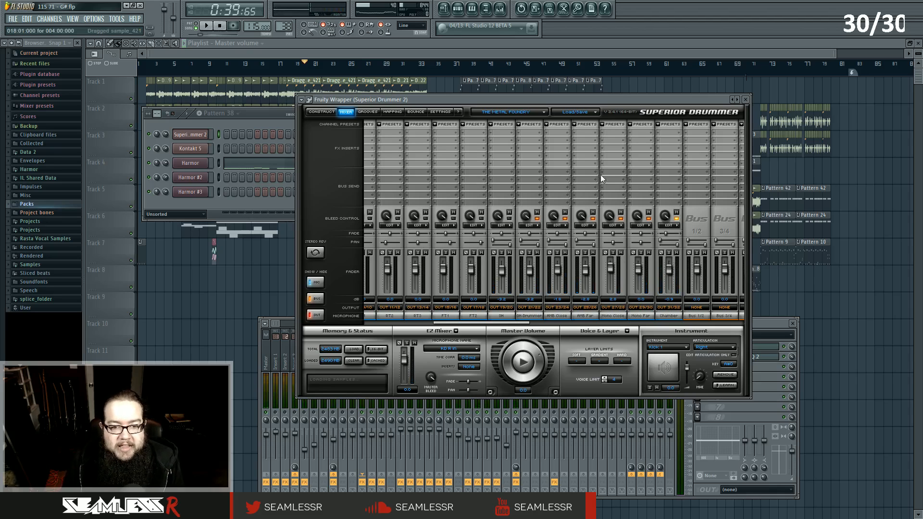
# Close the Superior Drummer window and bring the mixer forward over the playlist.
pyautogui.click(746, 99)
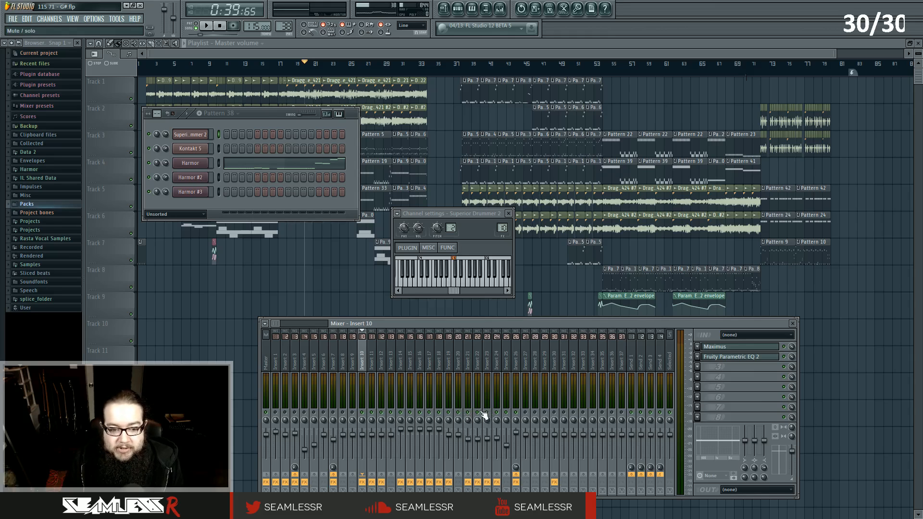
pyautogui.moveTo(439, 323); pyautogui.dragTo(472, 215)
pyautogui.press('space')
pyautogui.press('space')
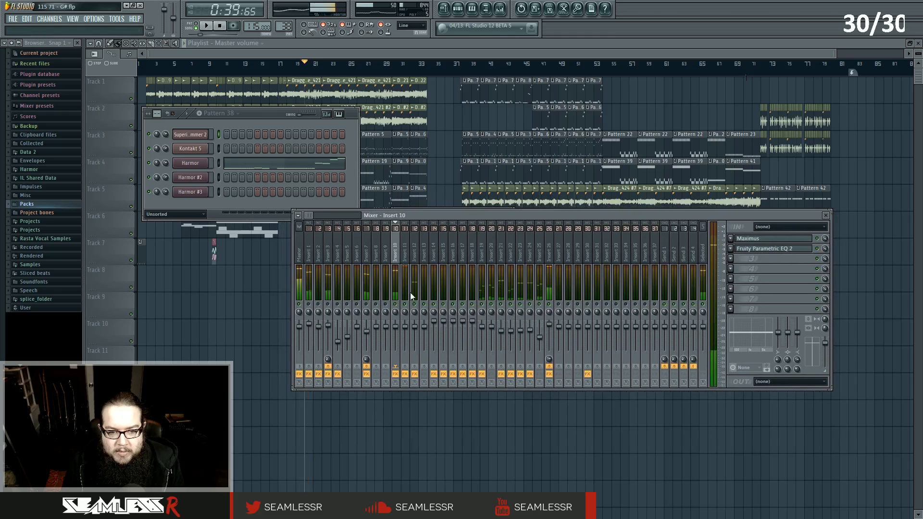
# Select Insert 11 and play the song while watching its effect chain and the drum inserts' meters.
pyautogui.click(403, 258)
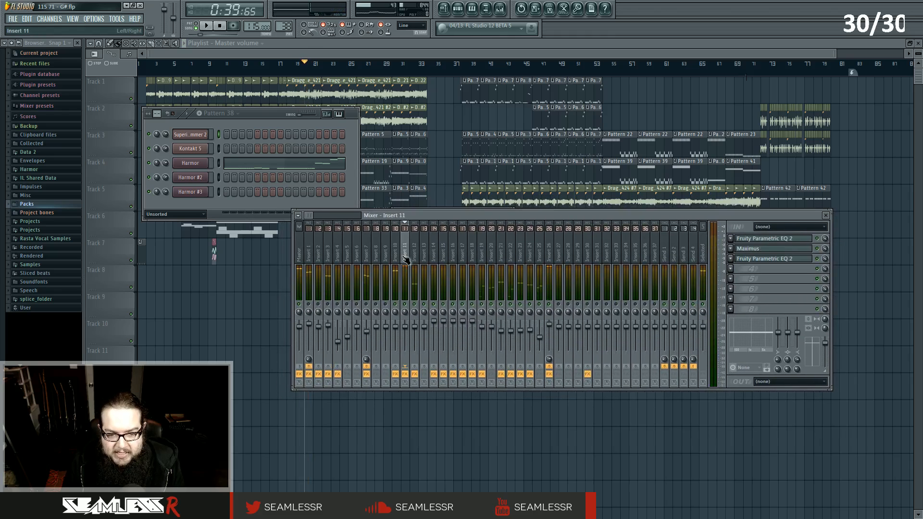
pyautogui.click(414, 258)
pyautogui.click(407, 258)
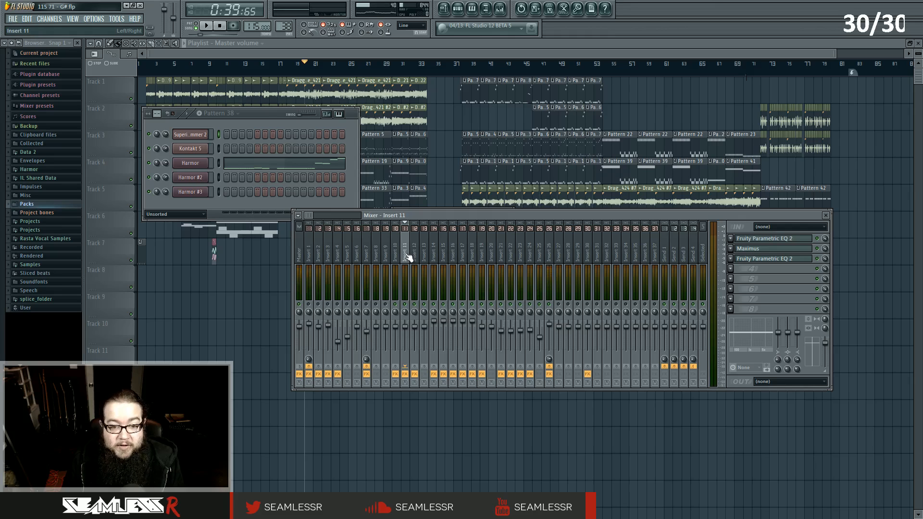
pyautogui.press('space')
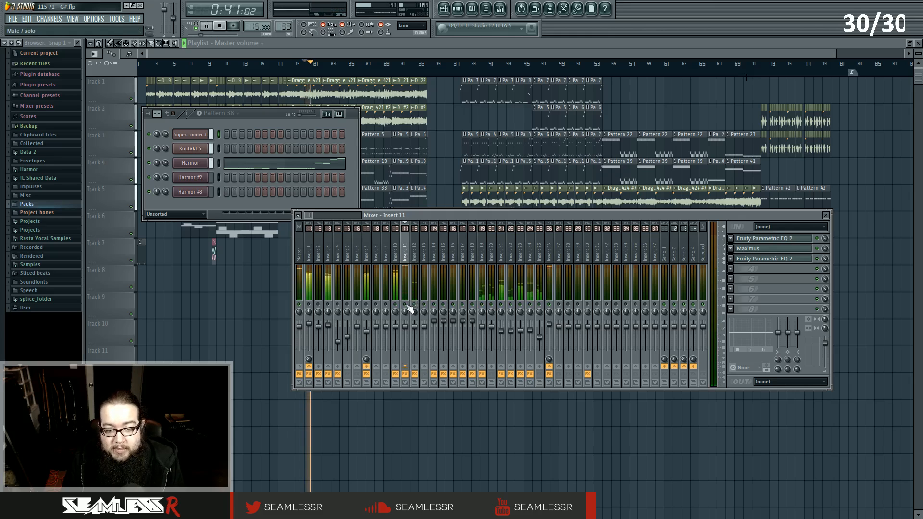
pyautogui.press('space')
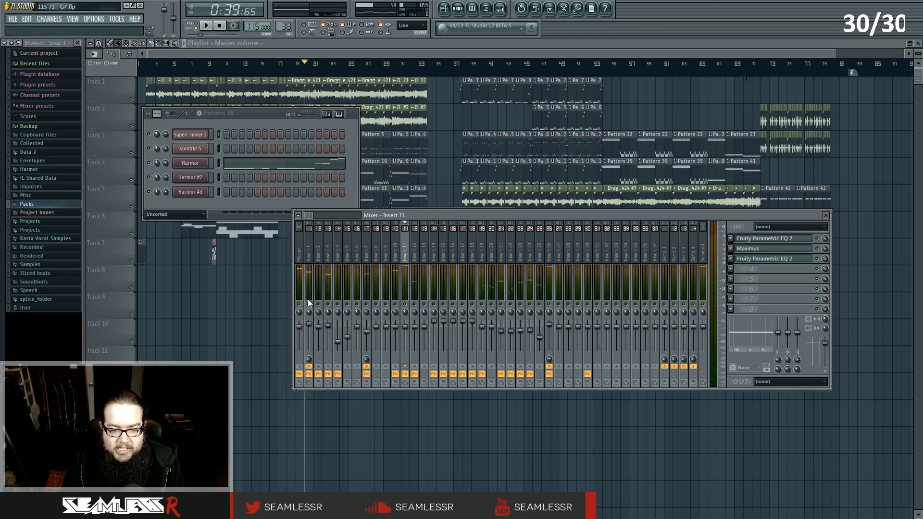
pyautogui.press('space')
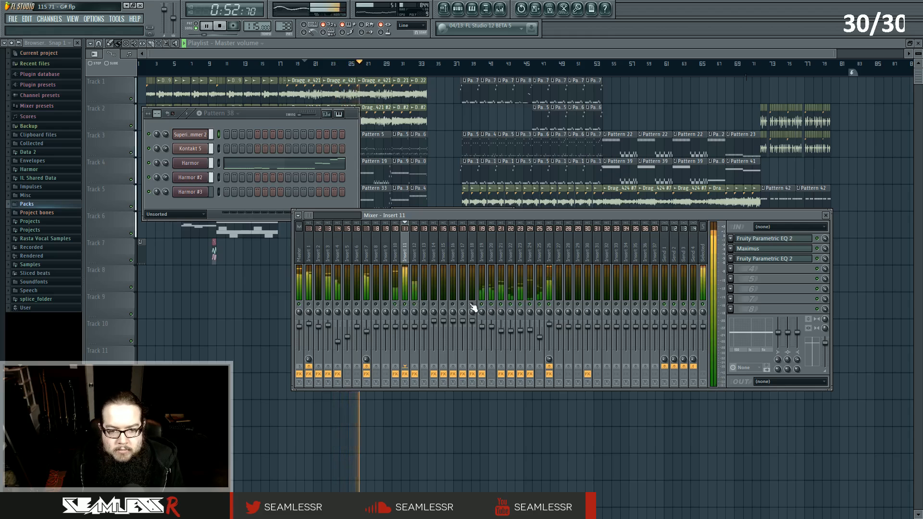
pyautogui.press('space')
# Step through Inserts 13, 14 and 10, and open the Maximus plugin on Insert 10.
pyautogui.moveTo(435, 217); pyautogui.dragTo(419, 275)
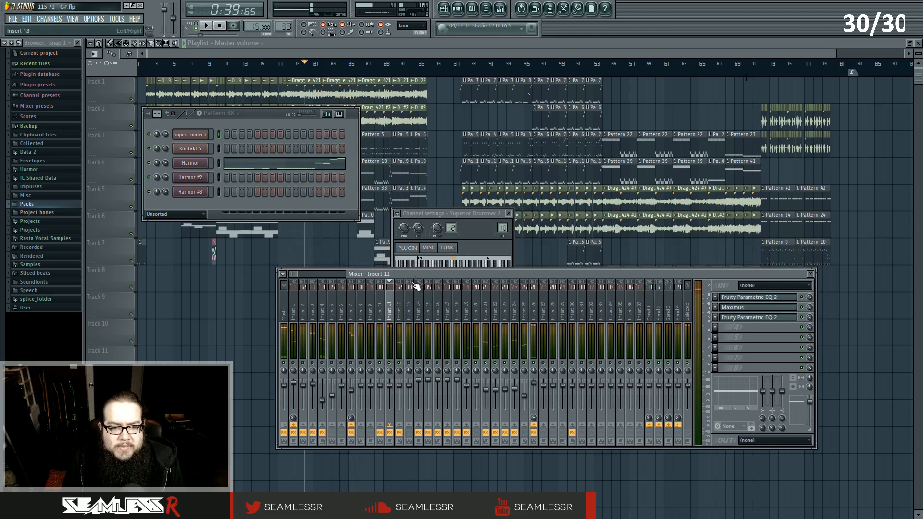
pyautogui.click(383, 306)
pyautogui.click(392, 307)
pyautogui.click(419, 308)
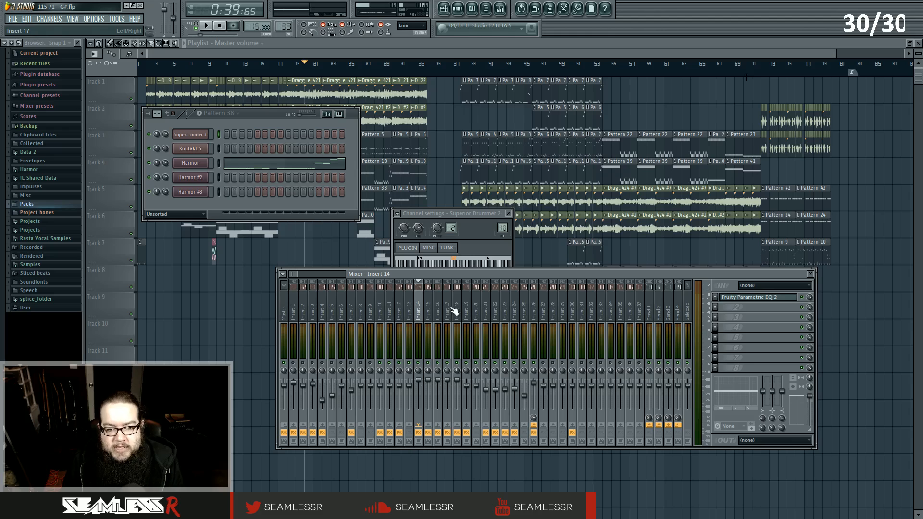
pyautogui.click(381, 315)
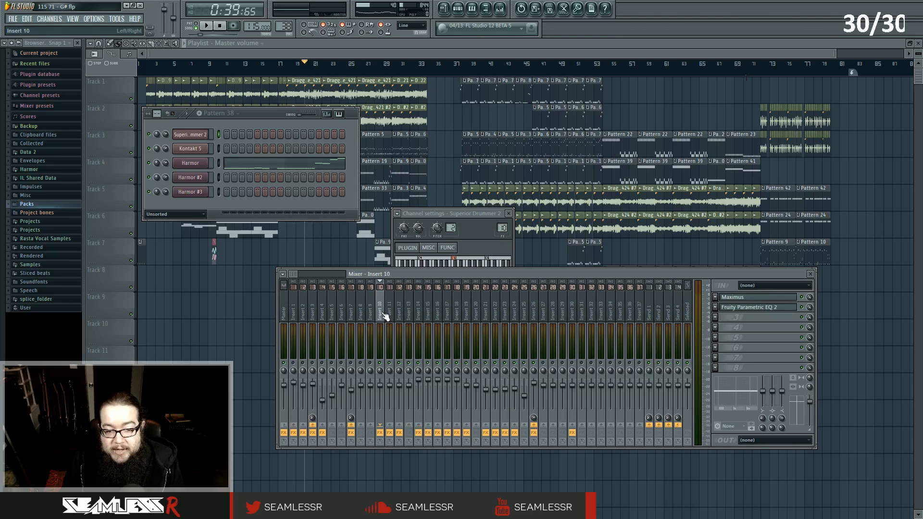
pyautogui.click(759, 297)
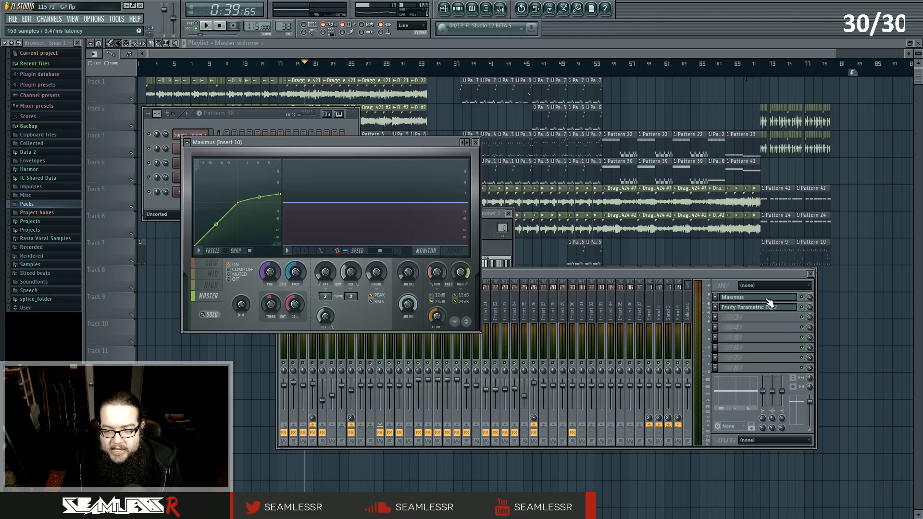
# Move the Maximus window on Insert 10 and inspect its Mid, Low, High and Master band curves.
pyautogui.moveTo(394, 146); pyautogui.dragTo(549, 158)
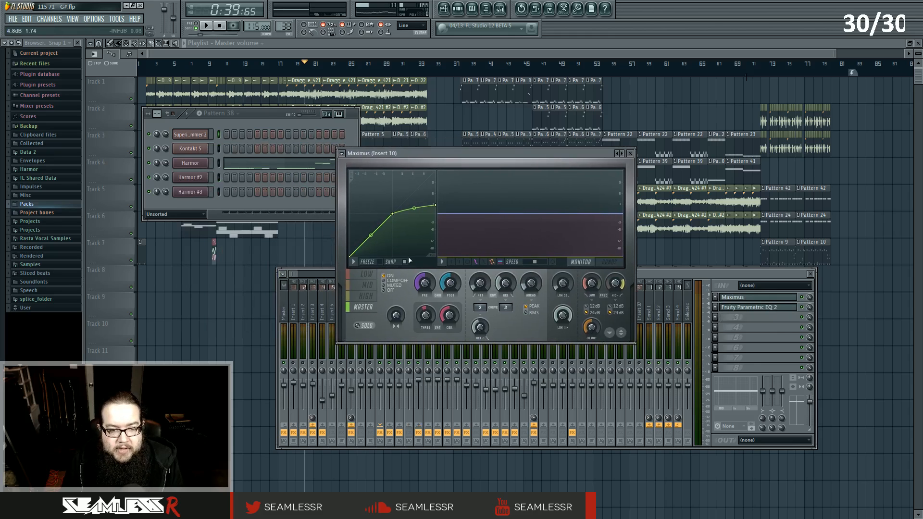
pyautogui.click(367, 276)
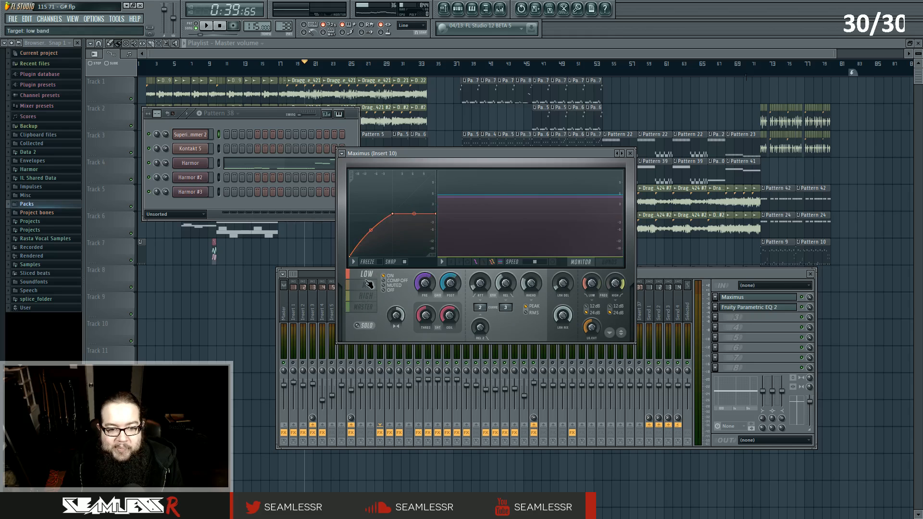
pyautogui.click(369, 284)
pyautogui.click(368, 296)
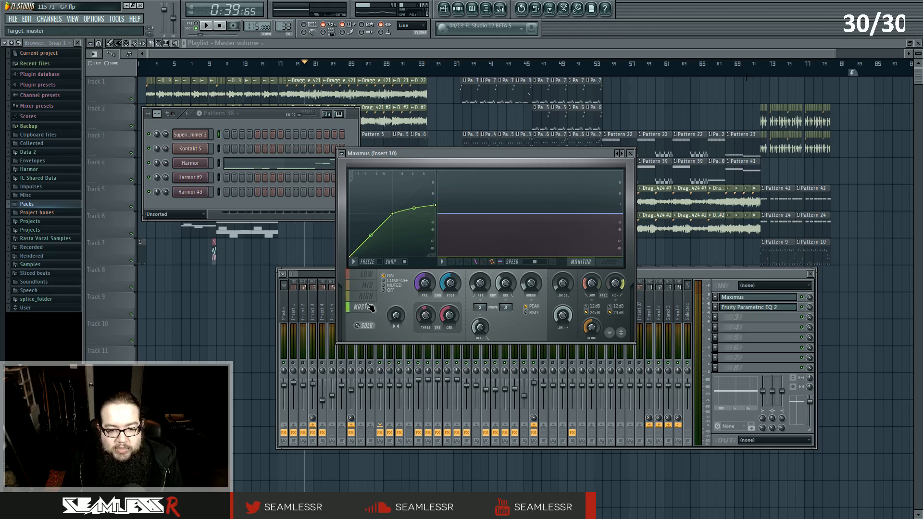
pyautogui.click(371, 307)
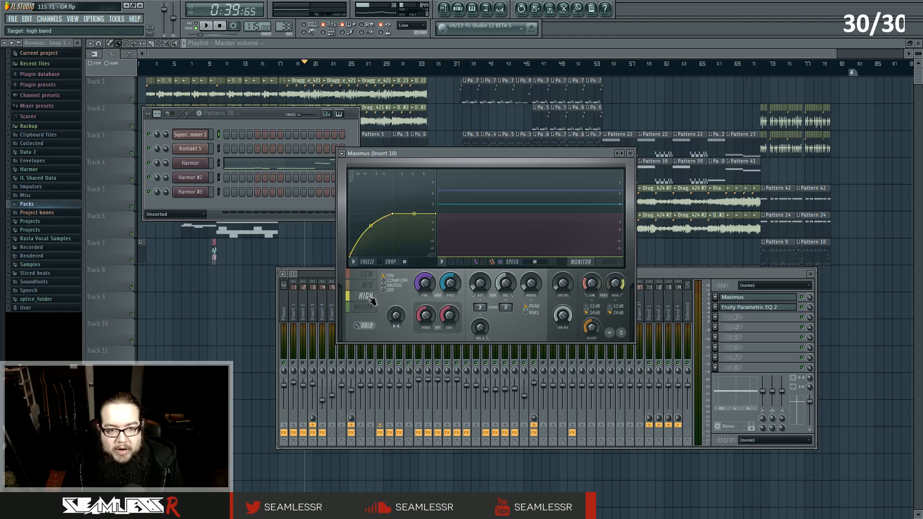
# Reposition Maximus on Insert 10, compare its low and high bands, and play the song with the band display shown.
pyautogui.click(738, 298)
pyautogui.click(740, 299)
pyautogui.moveTo(485, 157); pyautogui.dragTo(565, 237)
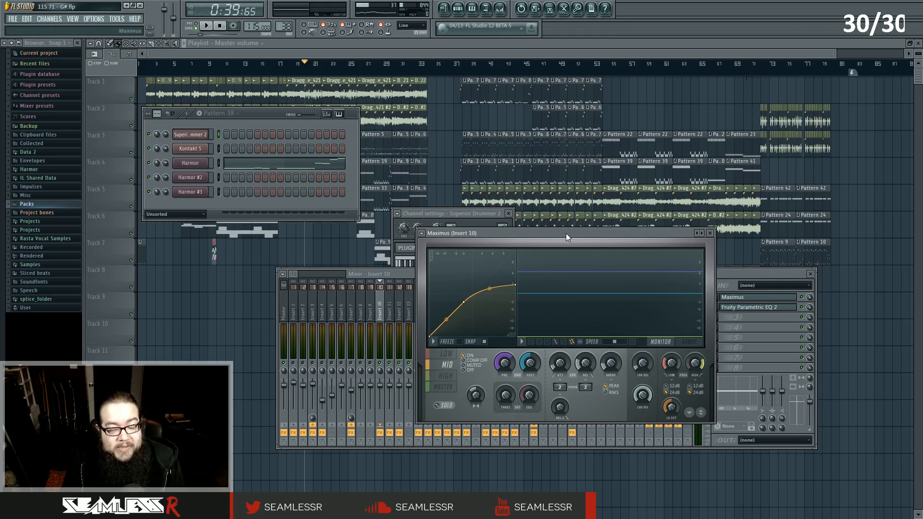
pyautogui.moveTo(566, 233)
pyautogui.mouseDown()
pyautogui.moveTo(564, 208)
pyautogui.moveTo(562, 225)
pyautogui.mouseUp()
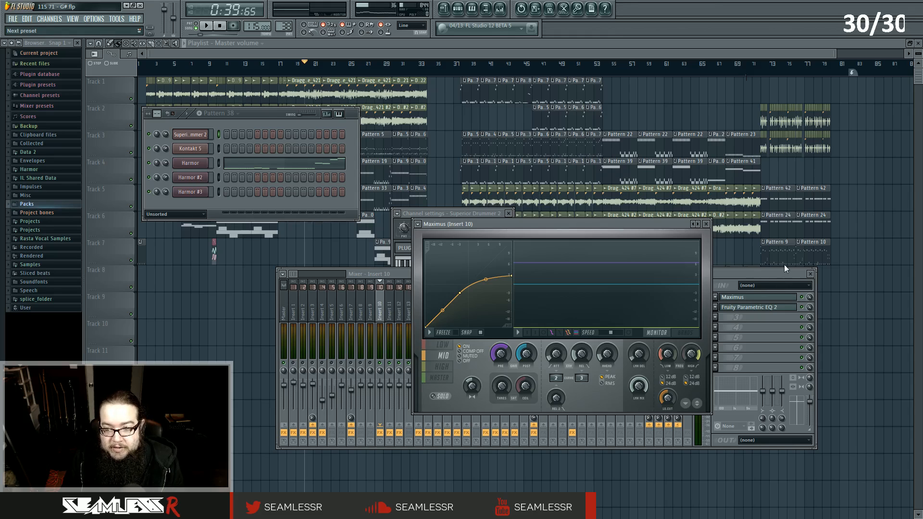
pyautogui.moveTo(514, 223); pyautogui.dragTo(516, 228)
pyautogui.click(445, 354)
pyautogui.click(444, 360)
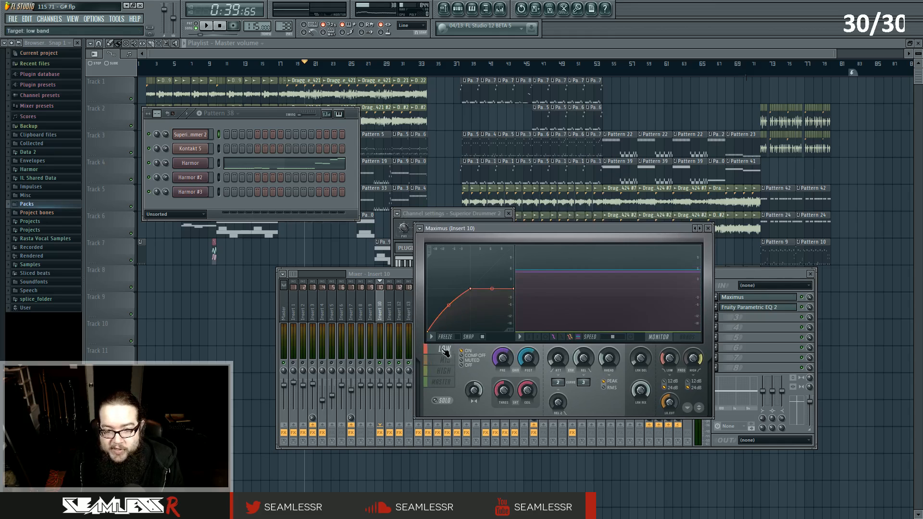
pyautogui.click(445, 349)
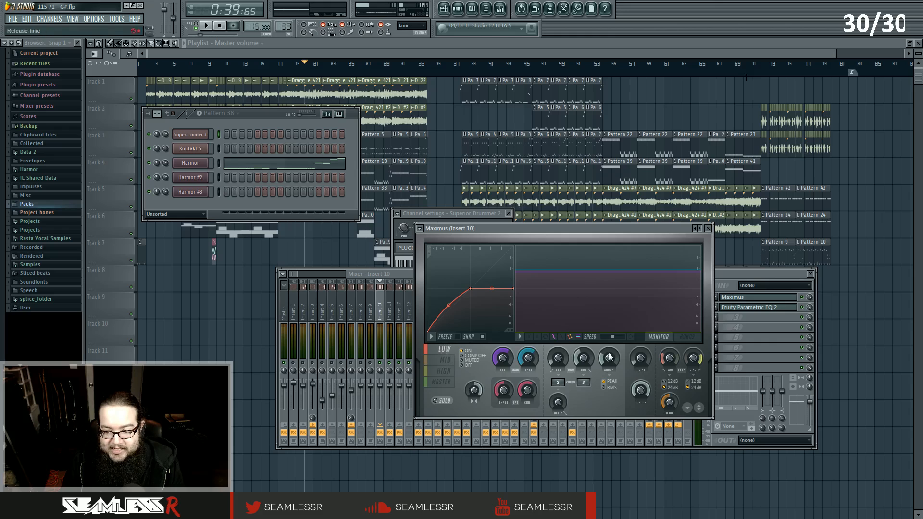
pyautogui.click(681, 337)
pyautogui.press('space')
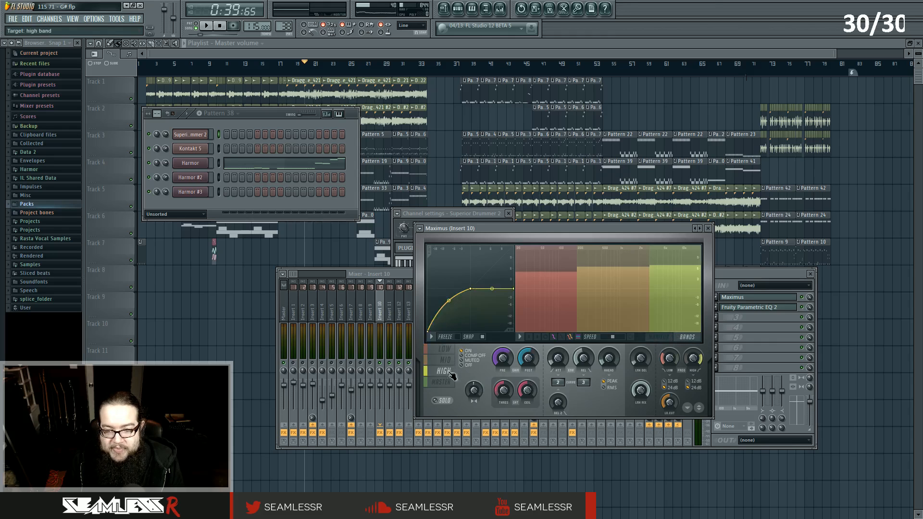
pyautogui.click(741, 340)
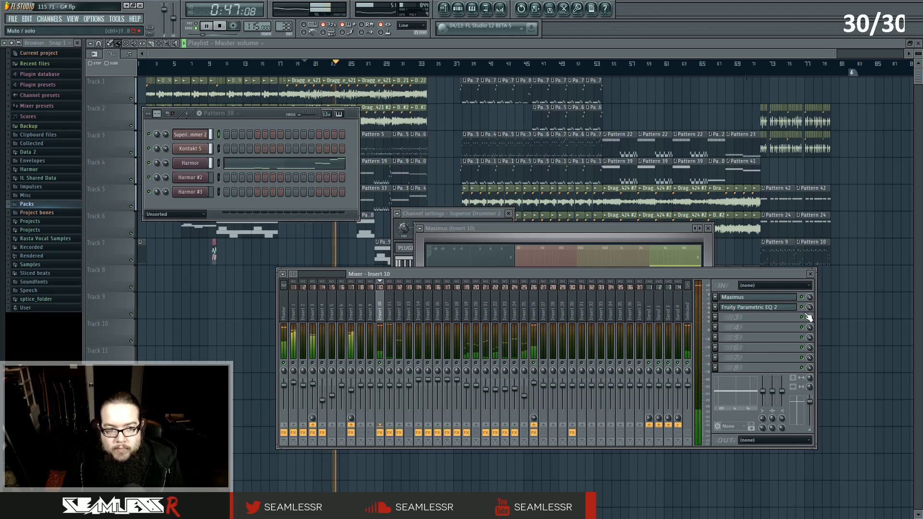
pyautogui.press('space')
# Open Superior Drummer from the channel rack and audition individual drum pieces in its kit view.
pyautogui.click(190, 135)
pyautogui.click(330, 111)
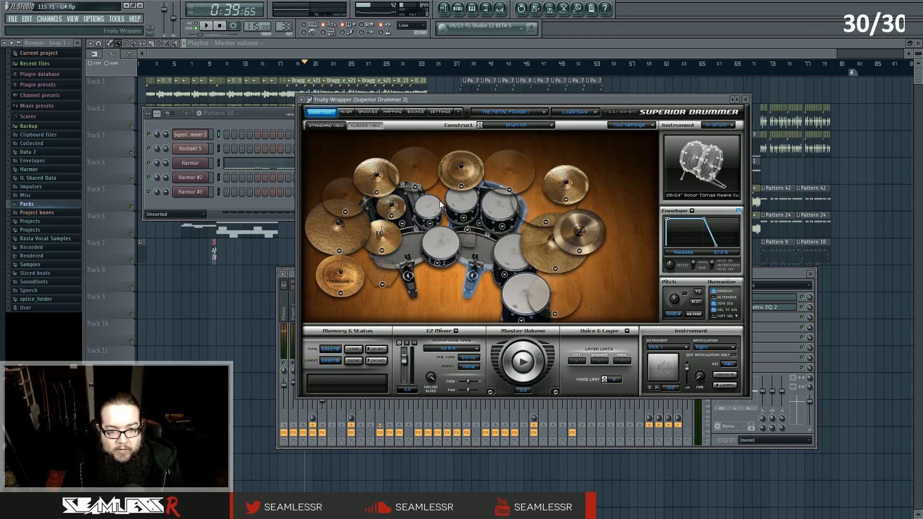
pyautogui.click(474, 247)
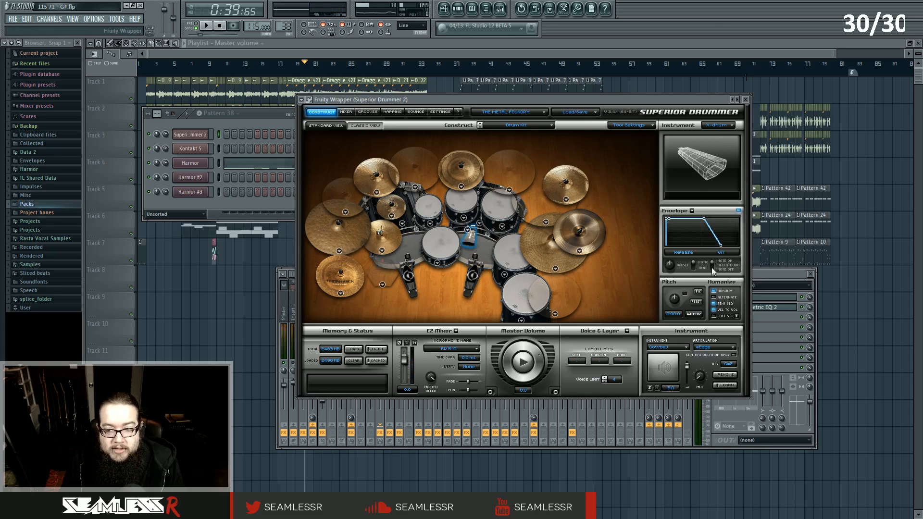
pyautogui.moveTo(721, 246); pyautogui.dragTo(715, 246)
pyautogui.click(490, 258)
pyautogui.click(481, 255)
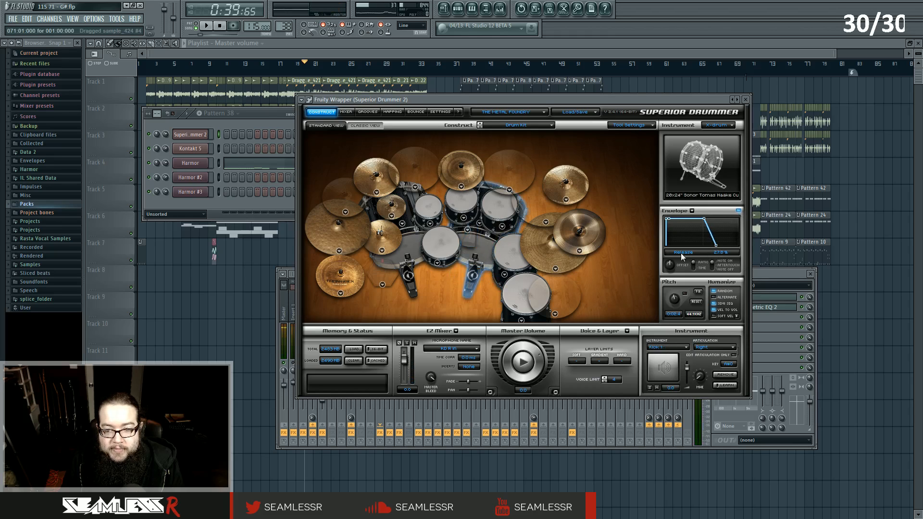
pyautogui.click(481, 270)
pyautogui.moveTo(715, 245); pyautogui.dragTo(714, 245)
pyautogui.click(488, 260)
pyautogui.moveTo(714, 245); pyautogui.dragTo(716, 249)
pyautogui.click(480, 258)
pyautogui.click(488, 261)
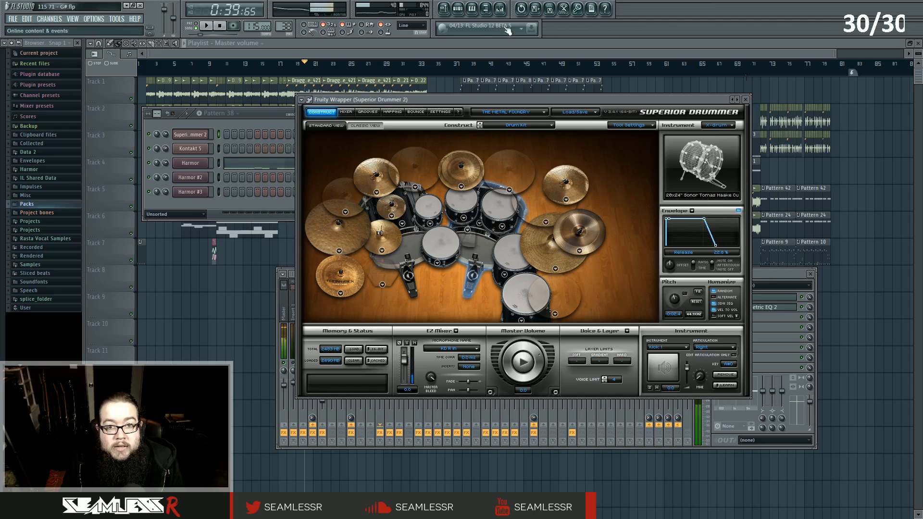
# Start playback, reopen Maximus on Insert 10 and cycle through its High, Master, Mid and Low bands.
pyautogui.click(500, 9)
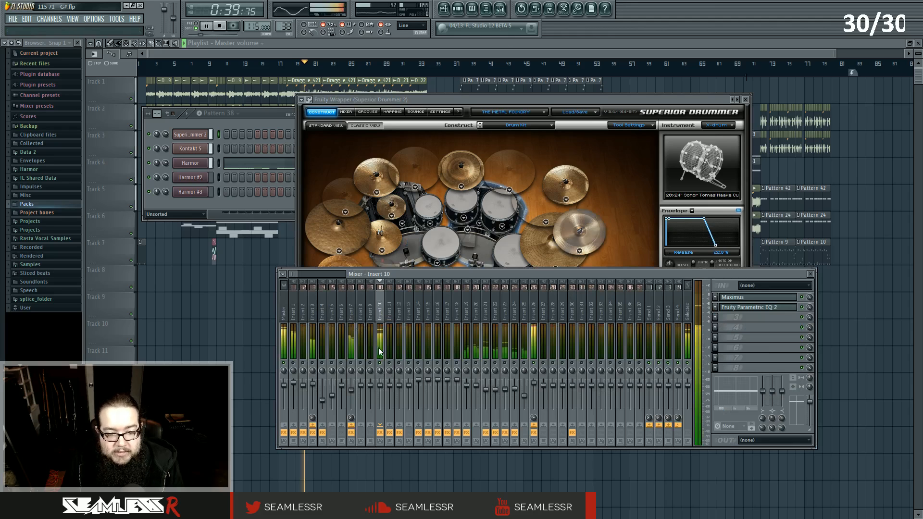
pyautogui.click(784, 298)
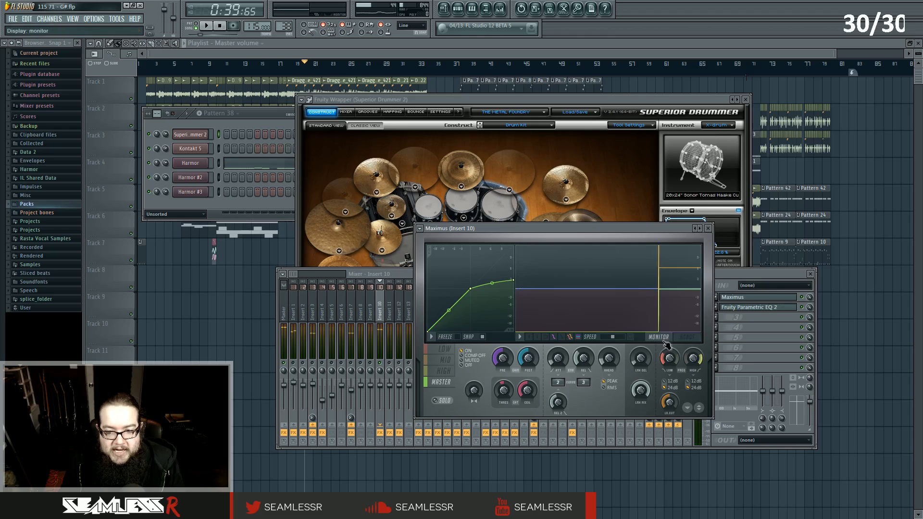
pyautogui.click(447, 373)
pyautogui.click(447, 383)
pyautogui.click(447, 362)
pyautogui.click(446, 352)
pyautogui.click(447, 372)
pyautogui.click(447, 383)
# Open Fruity Parametric EQ 2 on Insert 10 to view its curve, then close it.
pyautogui.click(774, 310)
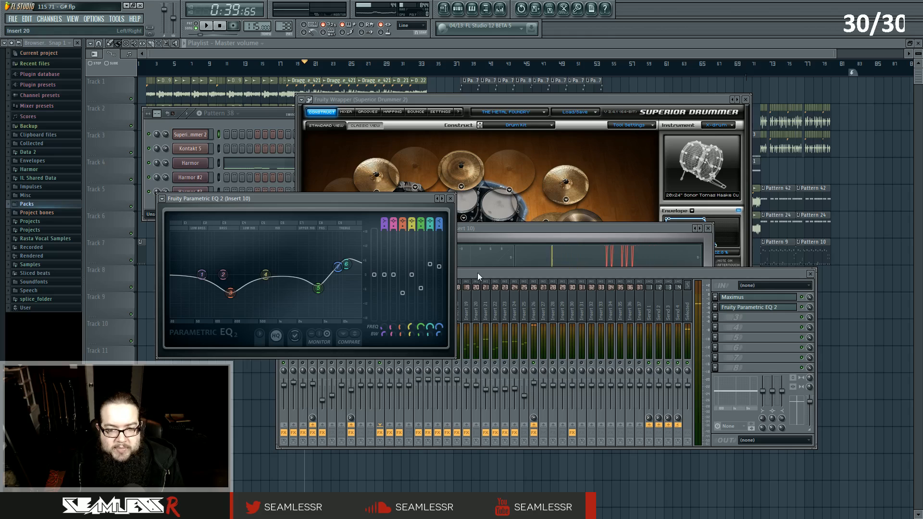
pyautogui.moveTo(325, 208); pyautogui.dragTo(424, 210)
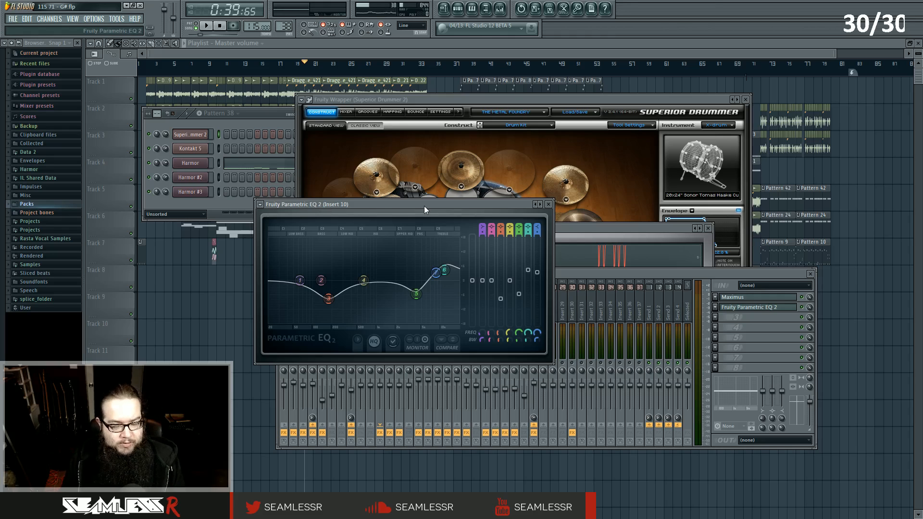
pyautogui.click(548, 204)
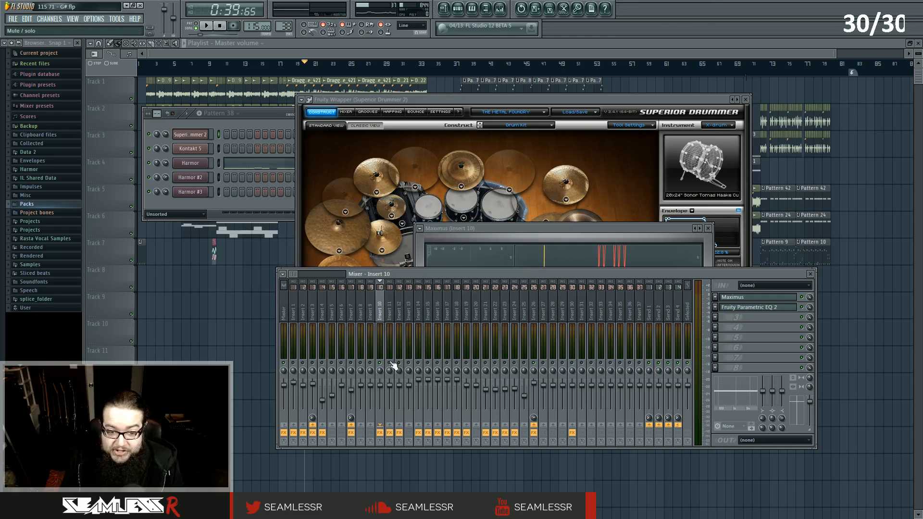
# Select Insert 11 and open its Fruity Parametric EQ 2 and Maximus plugins, moving Maximus into view.
pyautogui.click(390, 334)
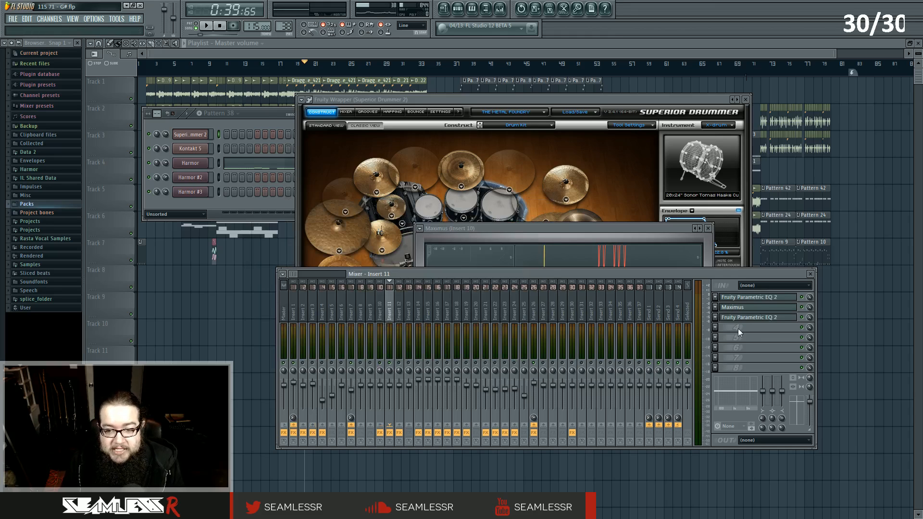
pyautogui.click(766, 298)
pyautogui.click(764, 307)
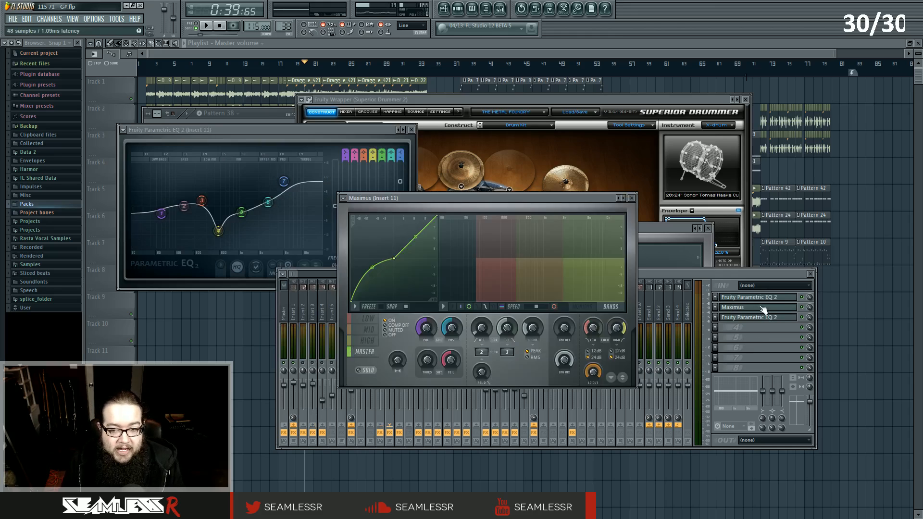
pyautogui.moveTo(475, 202); pyautogui.dragTo(516, 244)
pyautogui.click(619, 356)
pyautogui.click(622, 357)
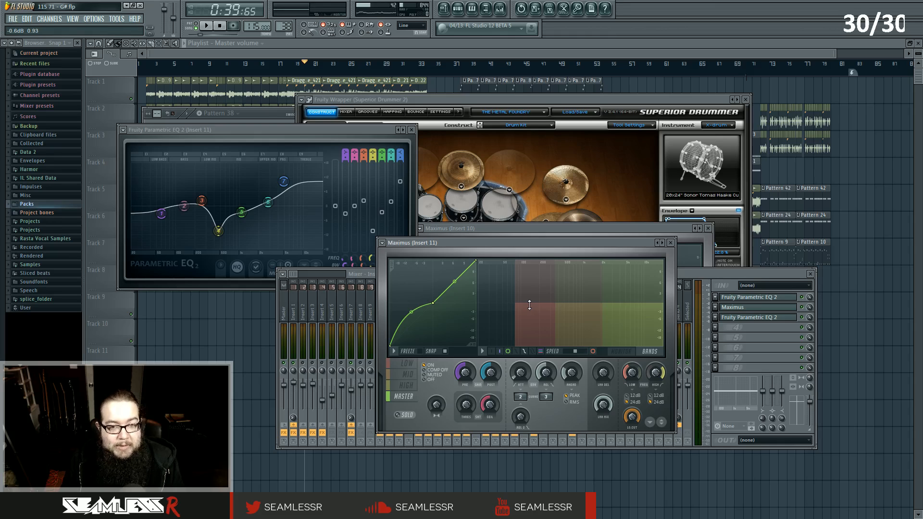
# Play the song while switching Maximus bands, monitor view and band solo on Insert 11.
pyautogui.click(407, 368)
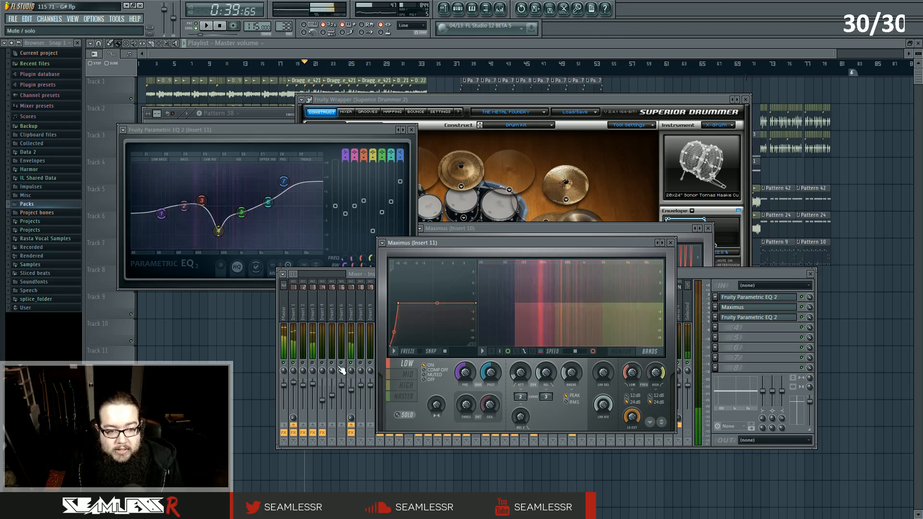
pyautogui.click(365, 363)
pyautogui.press('space')
pyautogui.click(515, 243)
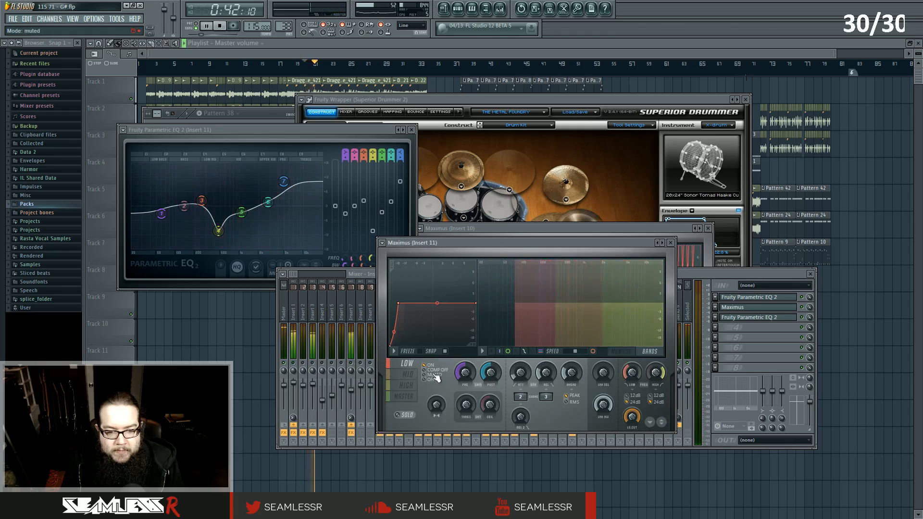
pyautogui.click(625, 354)
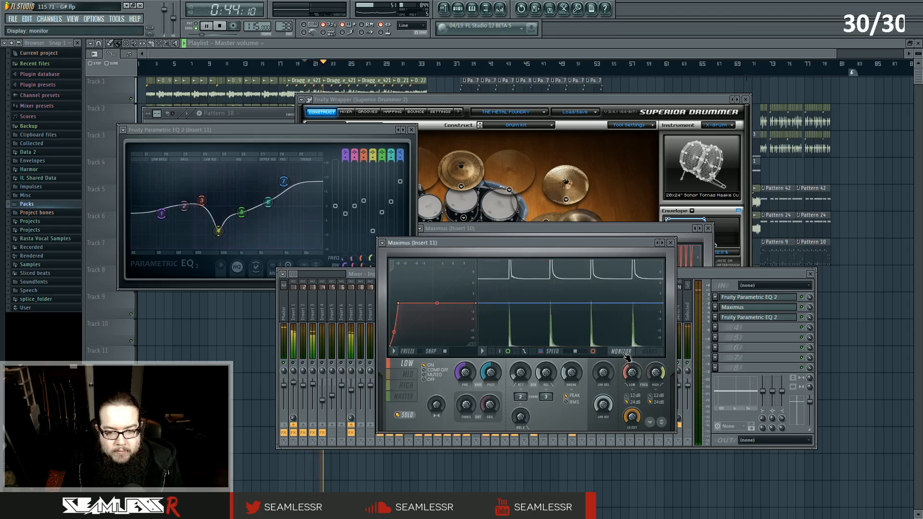
pyautogui.click(404, 396)
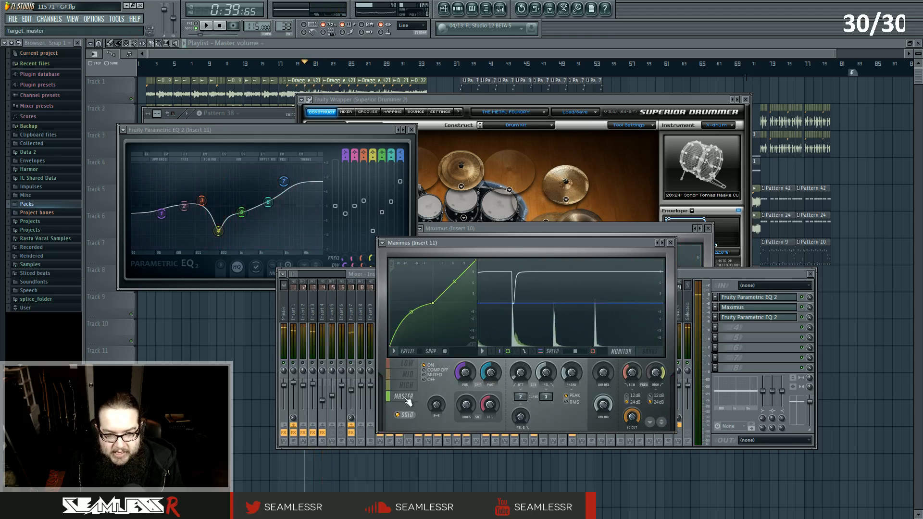
pyautogui.press('space')
pyautogui.click(406, 364)
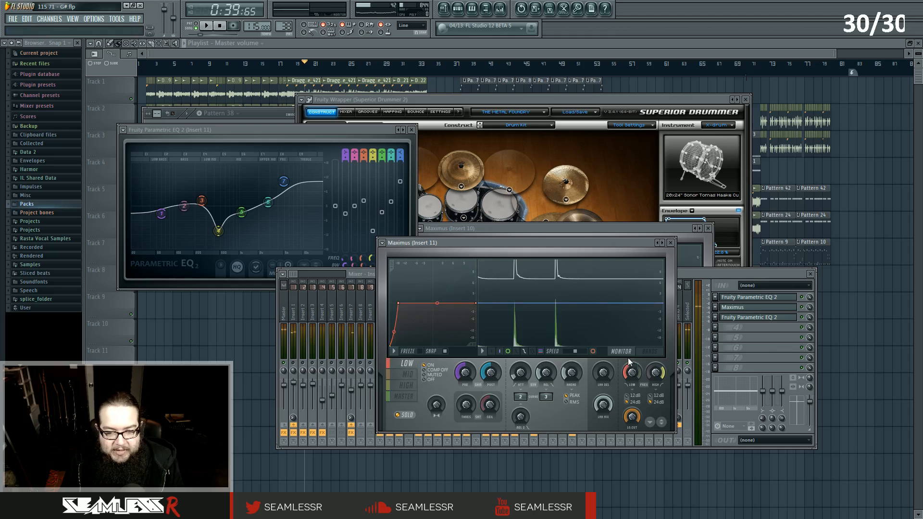
pyautogui.press('space')
pyautogui.press('space')
pyautogui.click(407, 375)
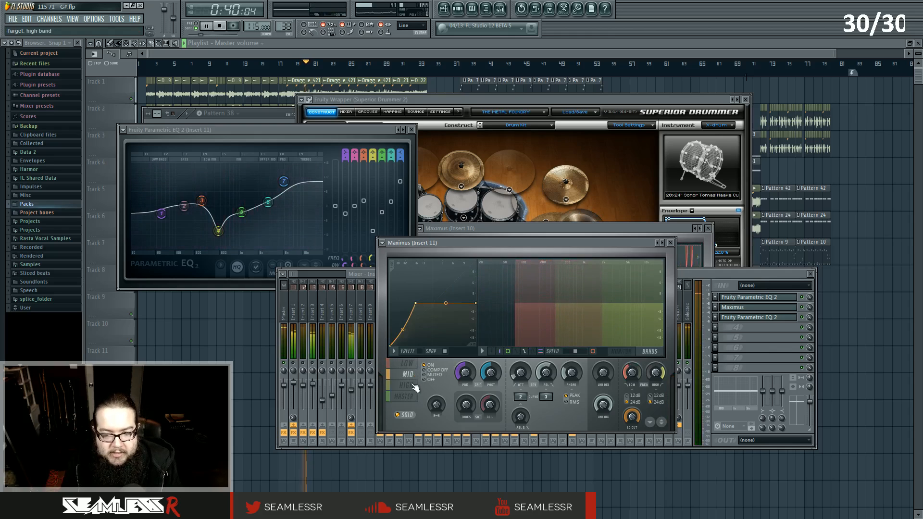
pyautogui.click(406, 385)
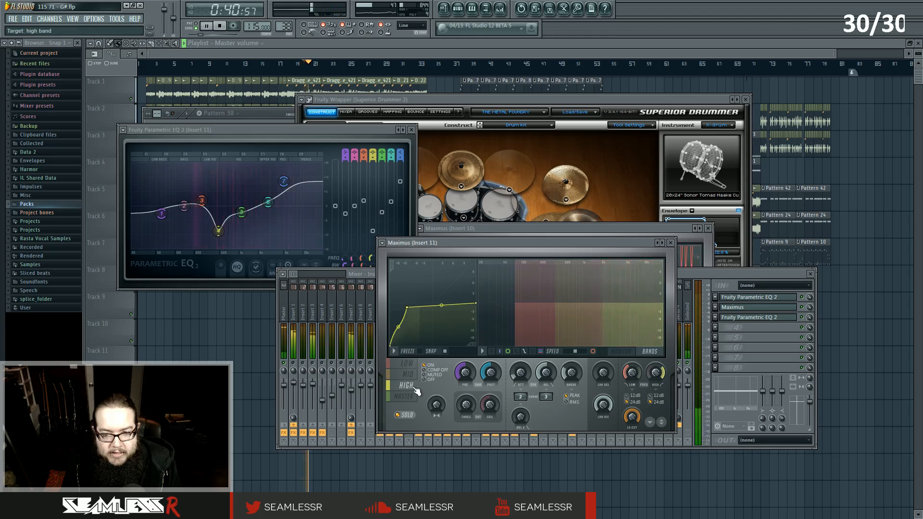
pyautogui.click(405, 415)
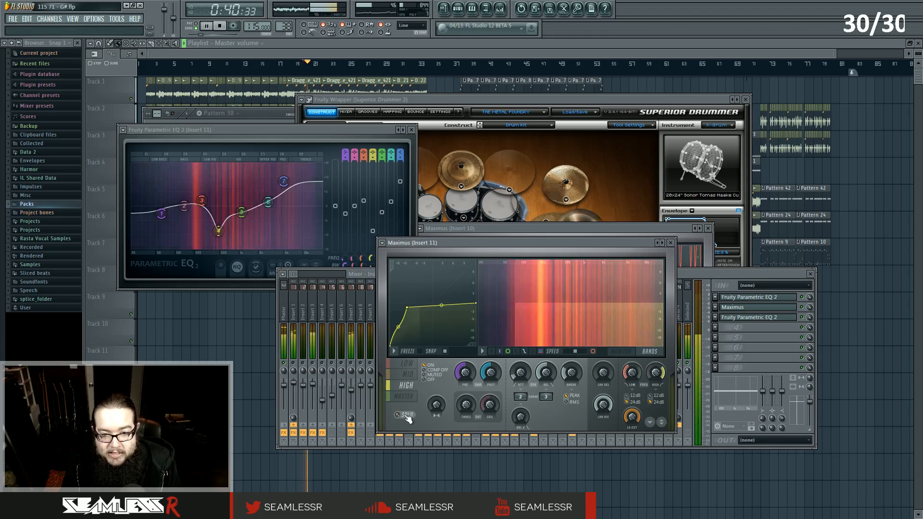
# Adjust the first point of the low band's compression curve in Maximus on Insert 11.
pyautogui.click(407, 364)
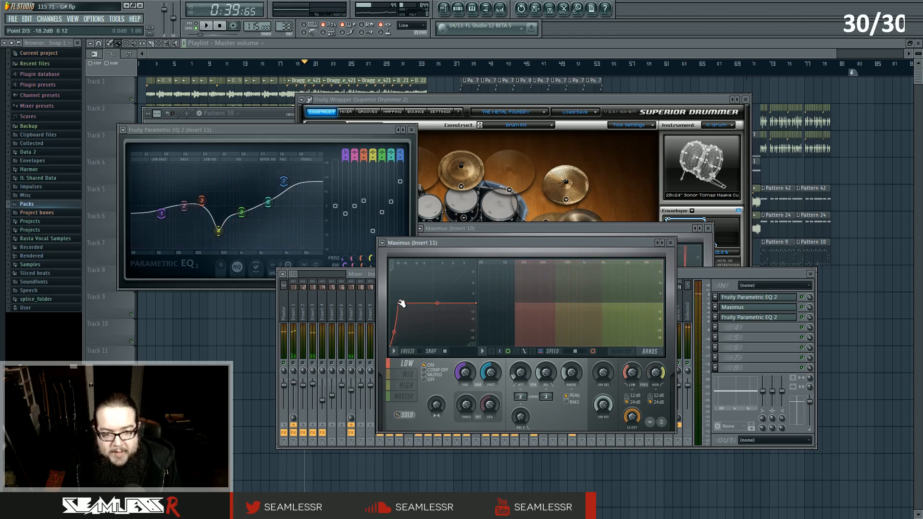
pyautogui.moveTo(395, 331); pyautogui.dragTo(394, 304)
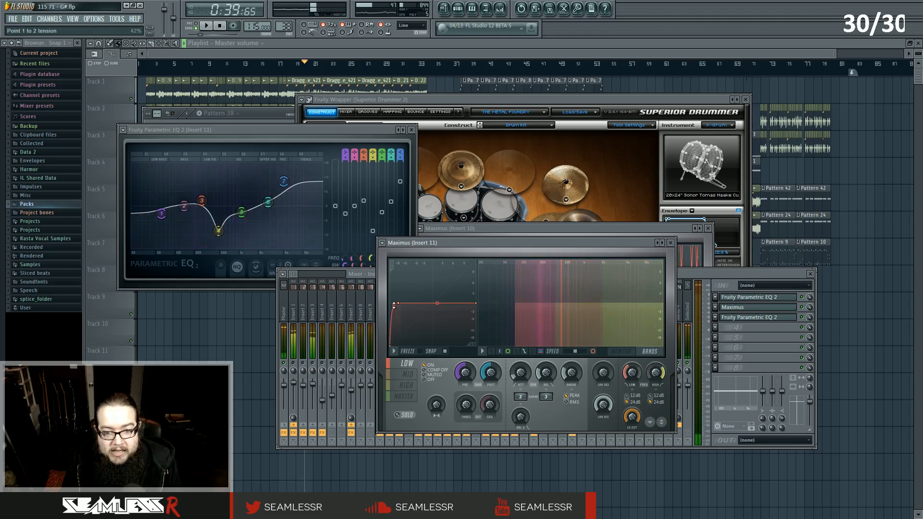
pyautogui.moveTo(394, 307); pyautogui.dragTo(394, 343)
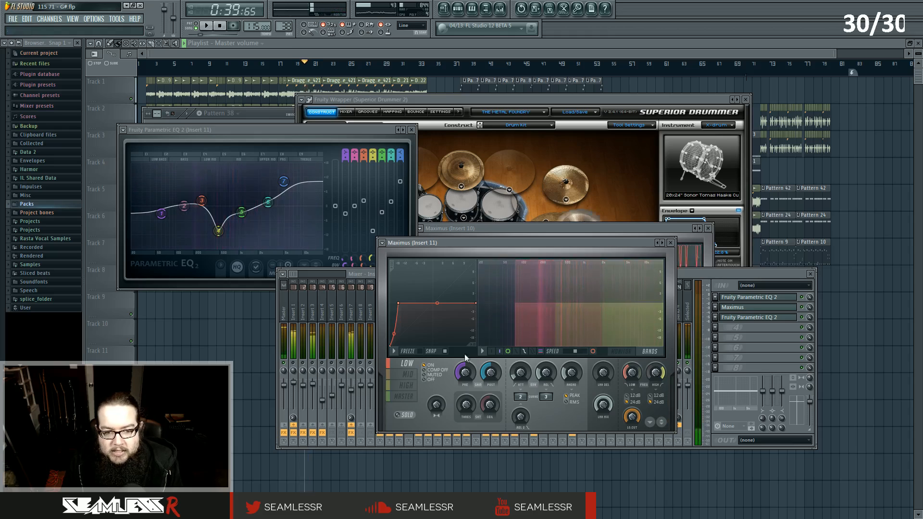
# Switch between the mid and high band curves in Maximus on Insert 11.
pyautogui.click(414, 378)
pyautogui.click(410, 384)
pyautogui.click(408, 374)
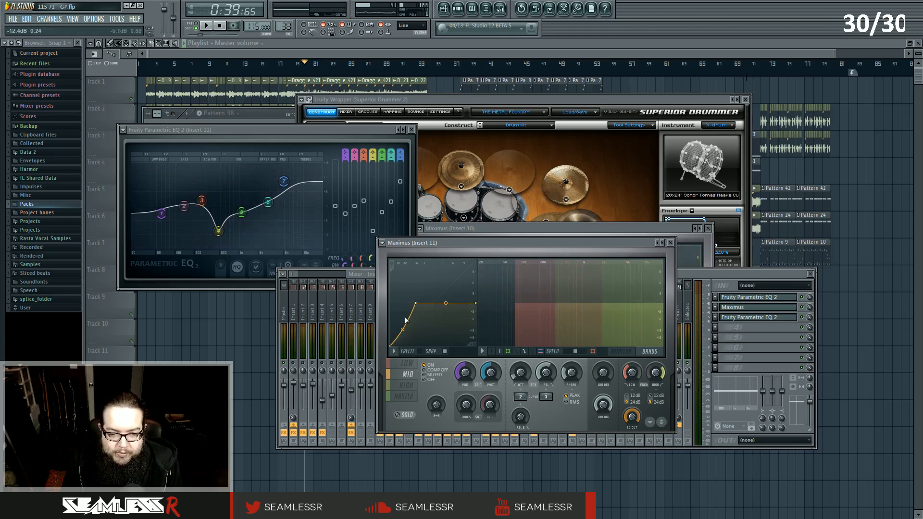
pyautogui.click(412, 386)
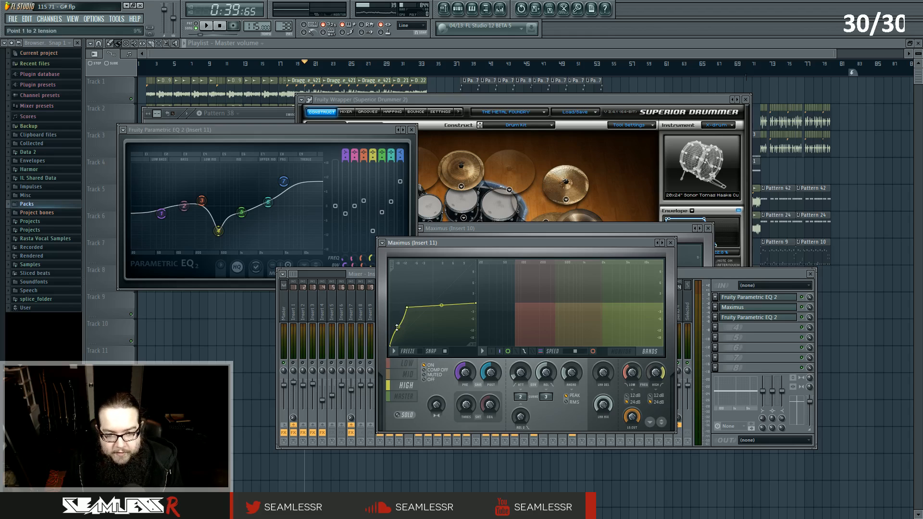
# Reposition the Maximus window and cycle through its low, mid, high and master bands and the monitor view on Insert 11.
pyautogui.moveTo(471, 241); pyautogui.dragTo(496, 232)
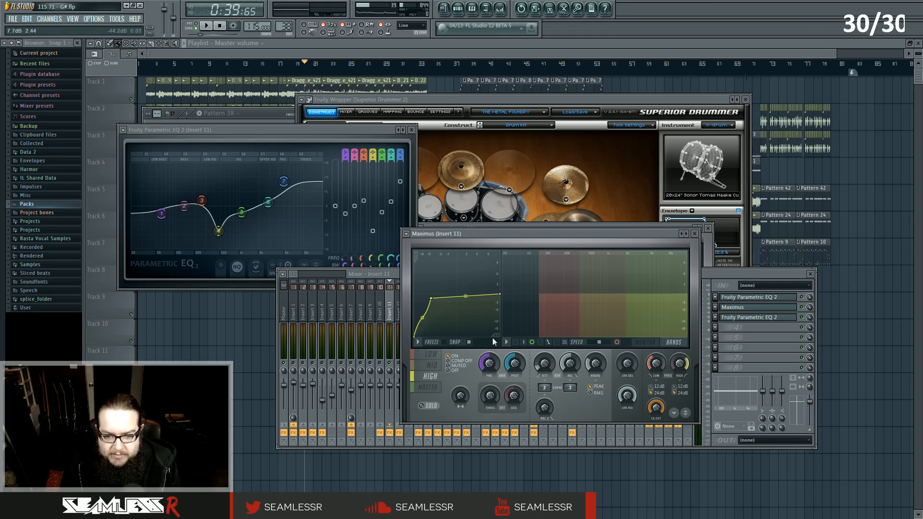
pyautogui.click(431, 354)
pyautogui.click(434, 365)
pyautogui.click(431, 355)
pyautogui.click(433, 367)
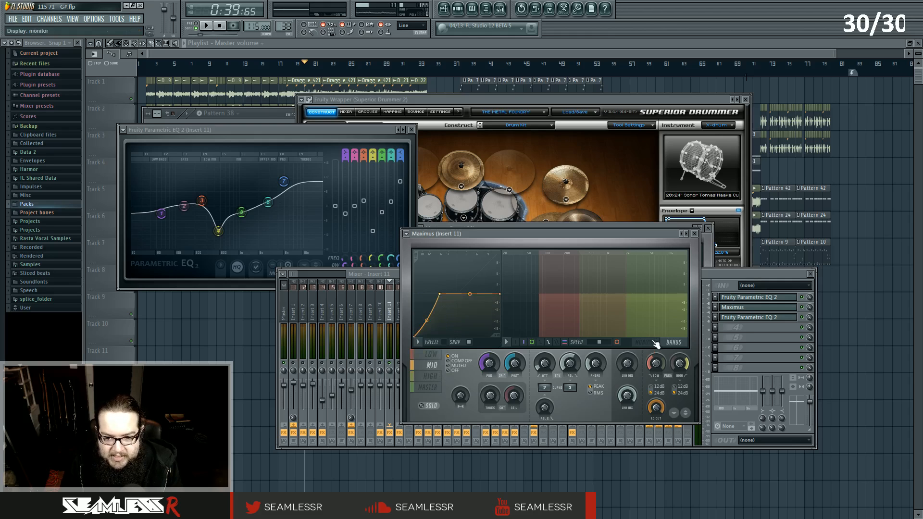
pyautogui.click(656, 345)
pyautogui.click(434, 377)
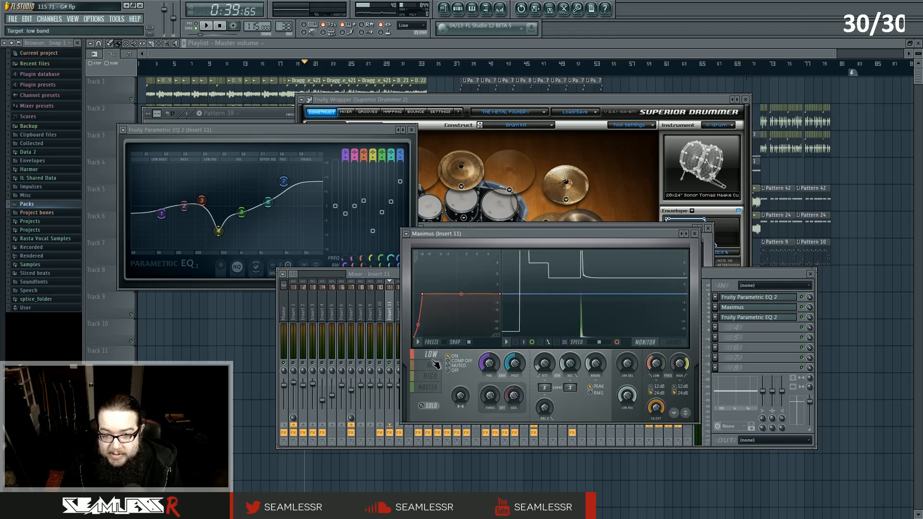
pyautogui.click(435, 388)
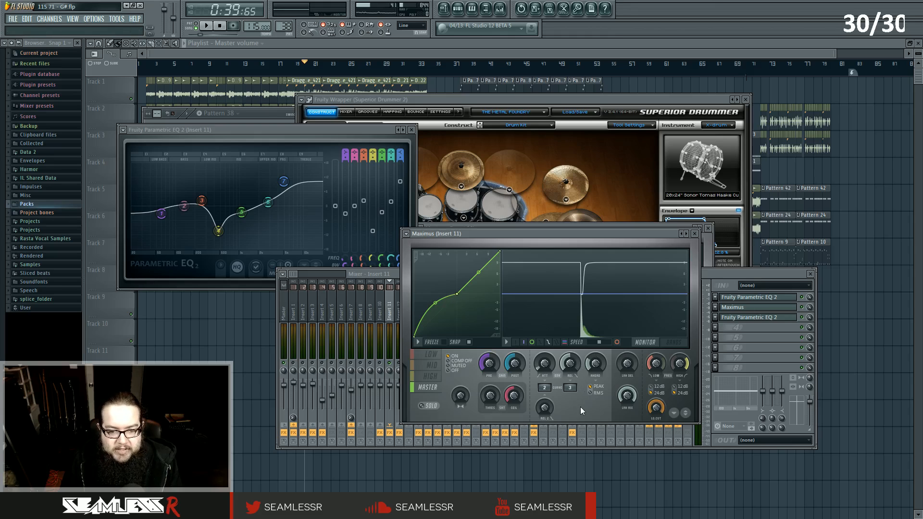
# Drag the first point of Maximus's master band curve up and back down, then start playback.
pyautogui.moveTo(435, 304)
pyautogui.mouseDown()
pyautogui.moveTo(435, 327)
pyautogui.moveTo(434, 295)
pyautogui.mouseUp()
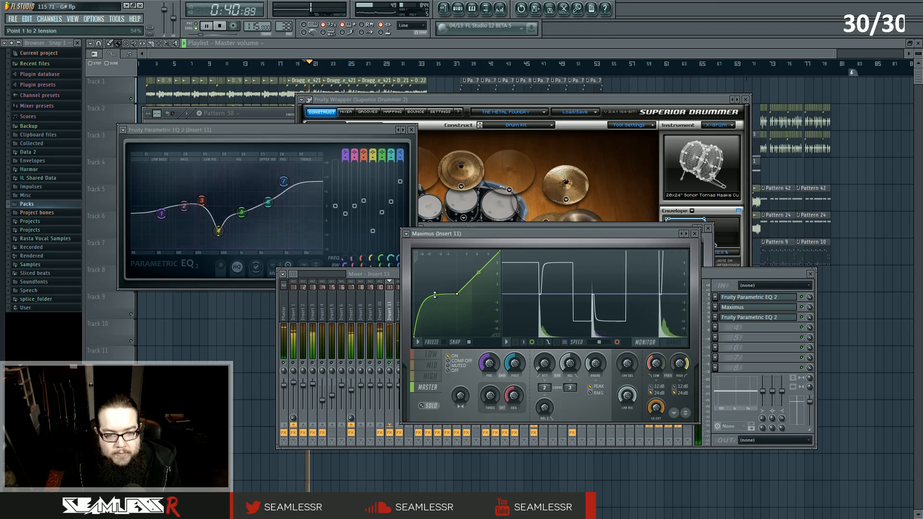
pyautogui.moveTo(435, 296); pyautogui.dragTo(436, 307)
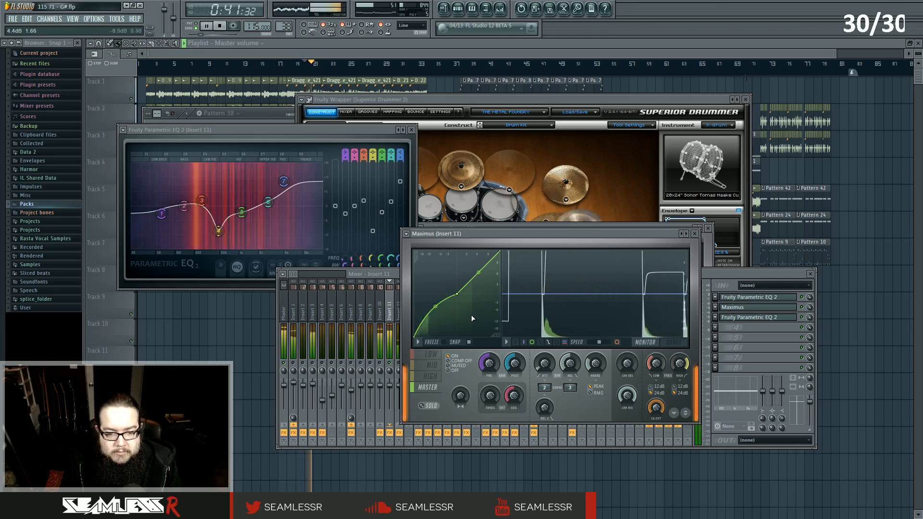
pyautogui.press('space')
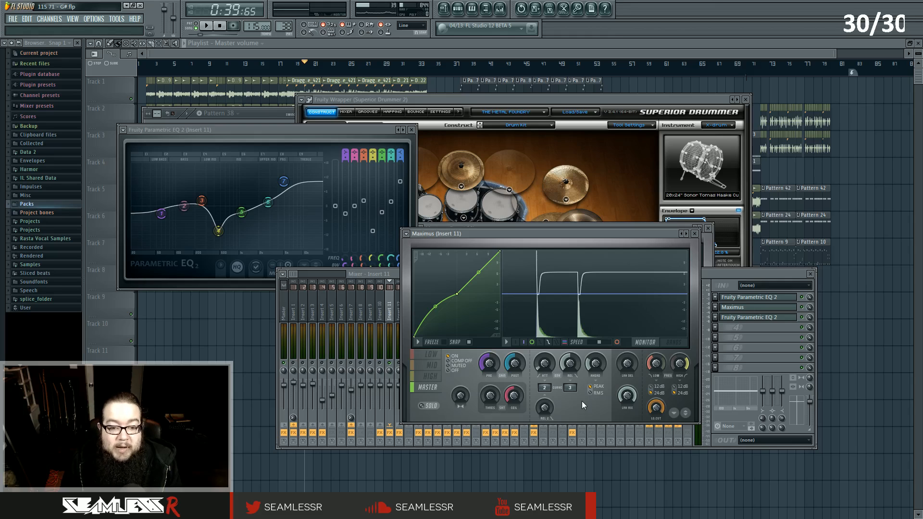
# Switch Maximus between its low, high and master bands while the song plays.
pyautogui.click(431, 356)
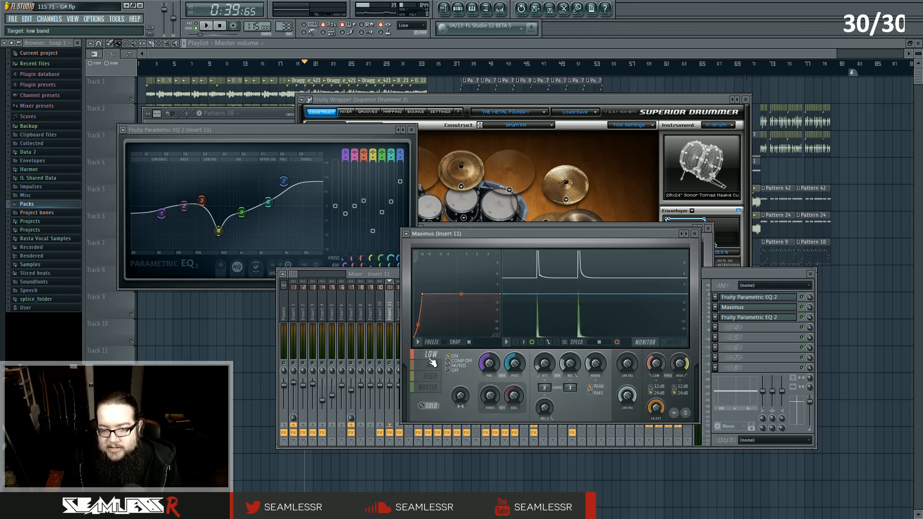
pyautogui.click(431, 377)
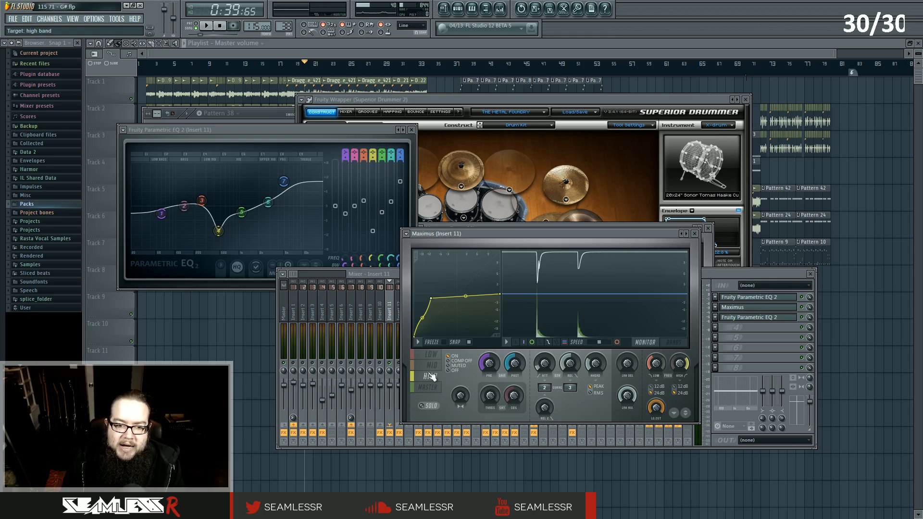
pyautogui.click(429, 387)
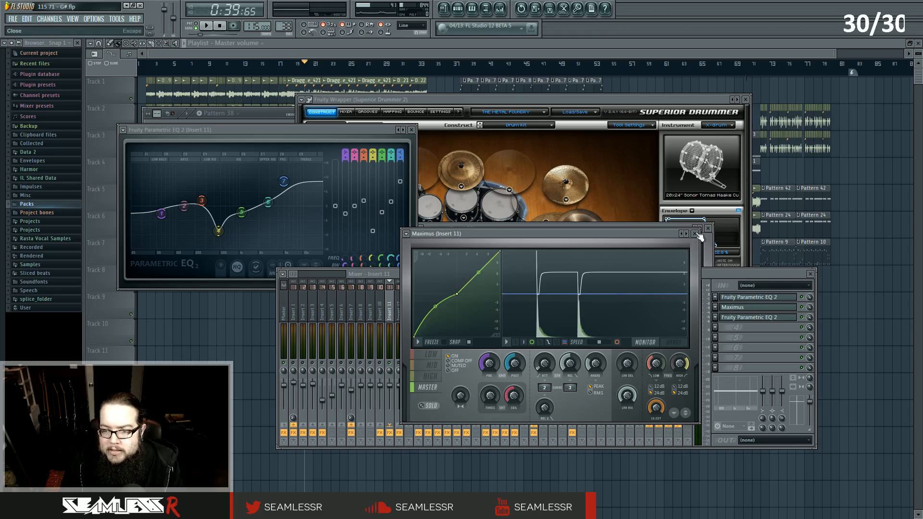
pyautogui.click(431, 354)
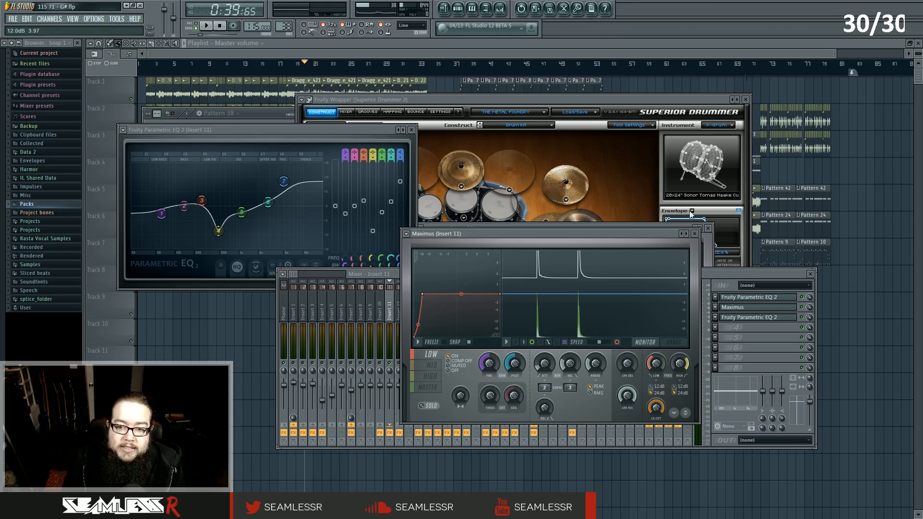
# Open the second Fruity Parametric EQ 2 on Insert 11 and briefly play the song through it.
pyautogui.click(733, 307)
pyautogui.click(757, 318)
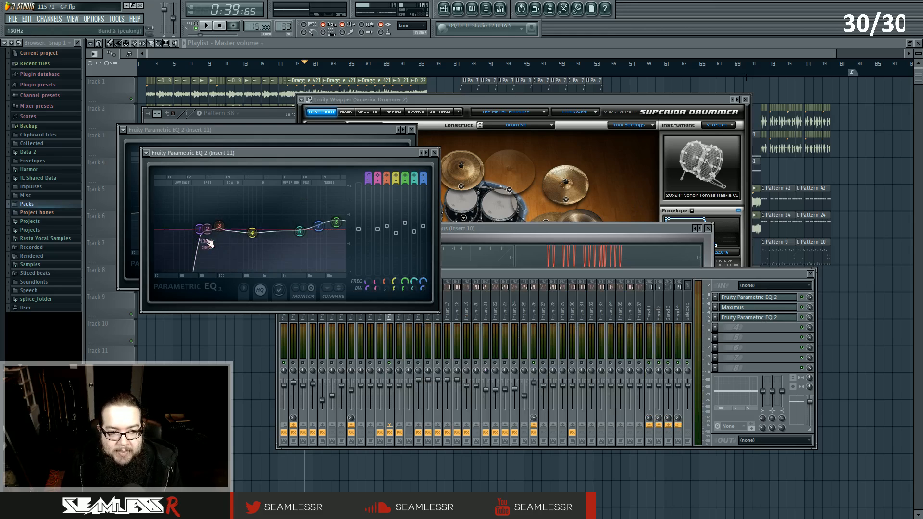
pyautogui.press('space')
pyautogui.press('space')
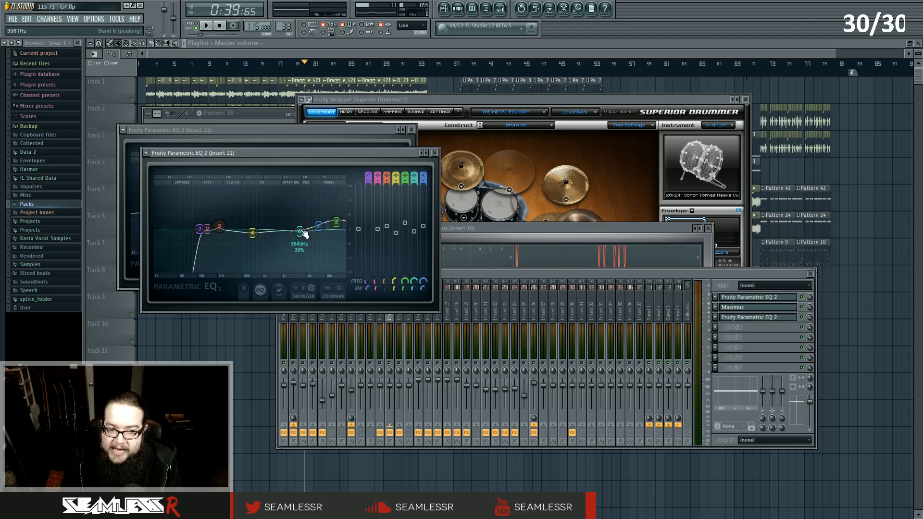
# Close Insert 11's plugin windows and hide the channel rack.
pyautogui.click(753, 298)
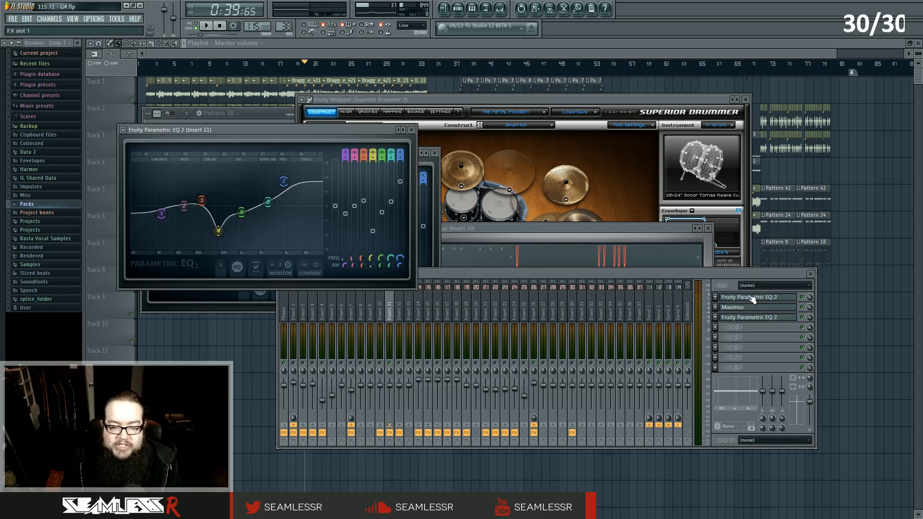
pyautogui.click(752, 298)
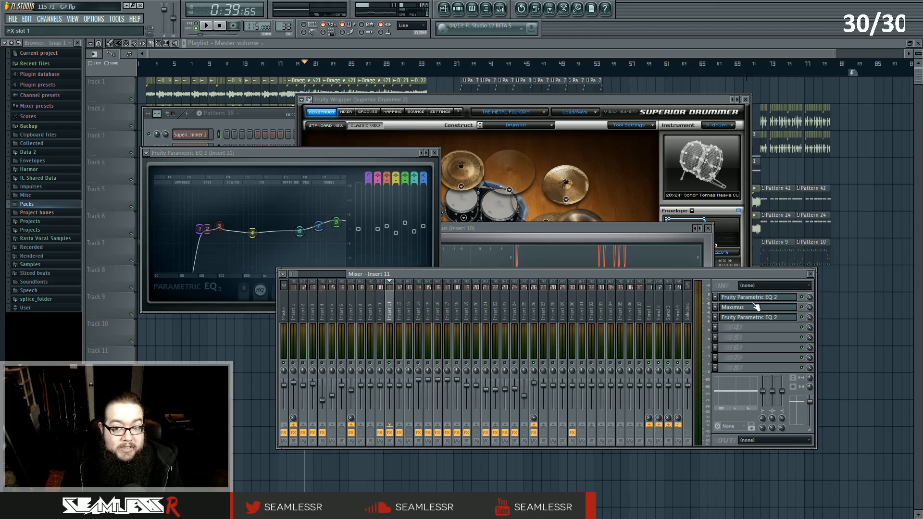
pyautogui.click(756, 319)
pyautogui.click(756, 319)
pyautogui.click(755, 319)
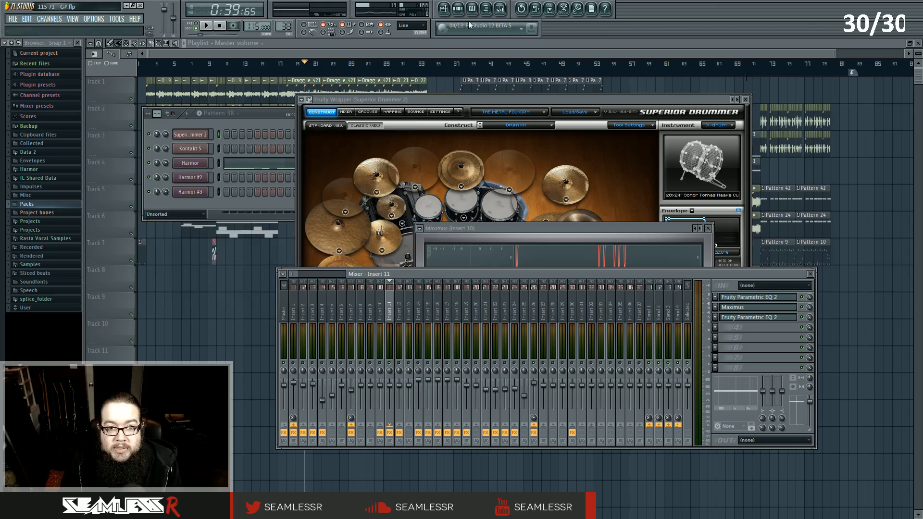
pyautogui.click(459, 9)
pyautogui.click(459, 9)
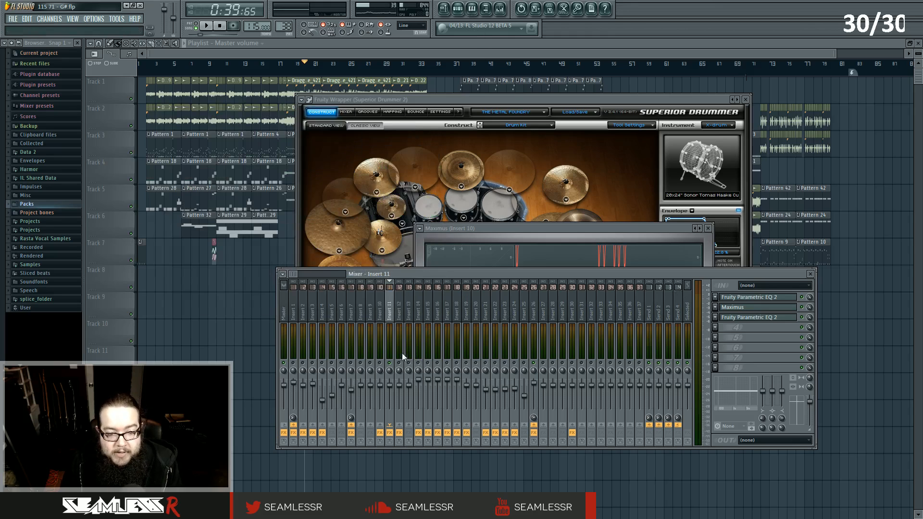
# Select Insert 12, return to Insert 11 and reopen its two Fruity Parametric EQ 2 windows.
pyautogui.click(400, 307)
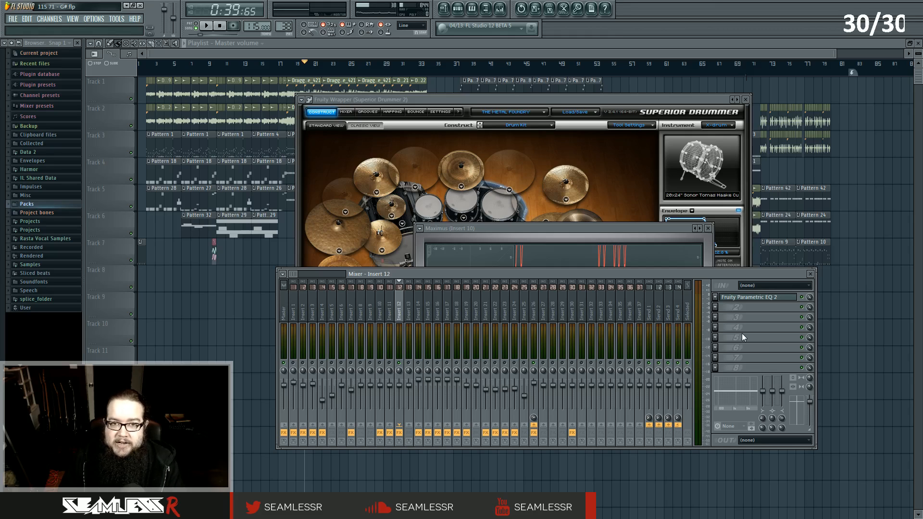
pyautogui.click(390, 307)
pyautogui.click(762, 298)
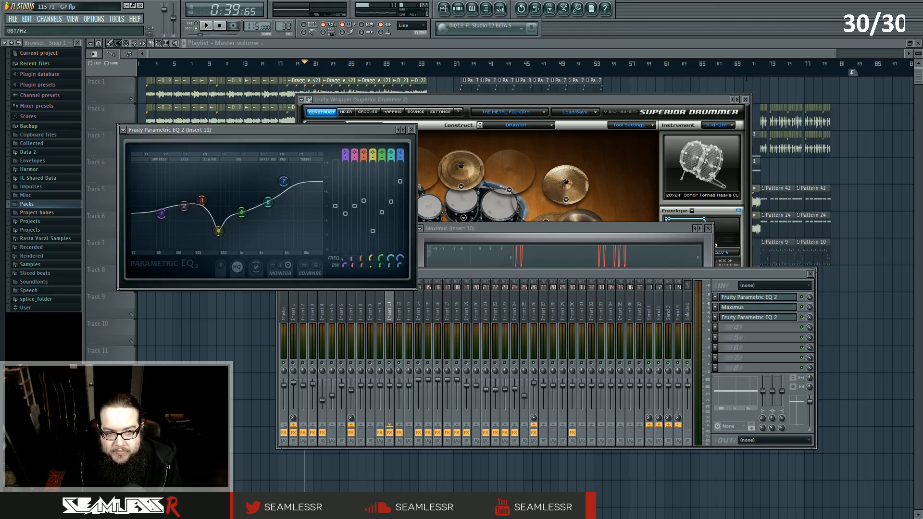
pyautogui.click(762, 321)
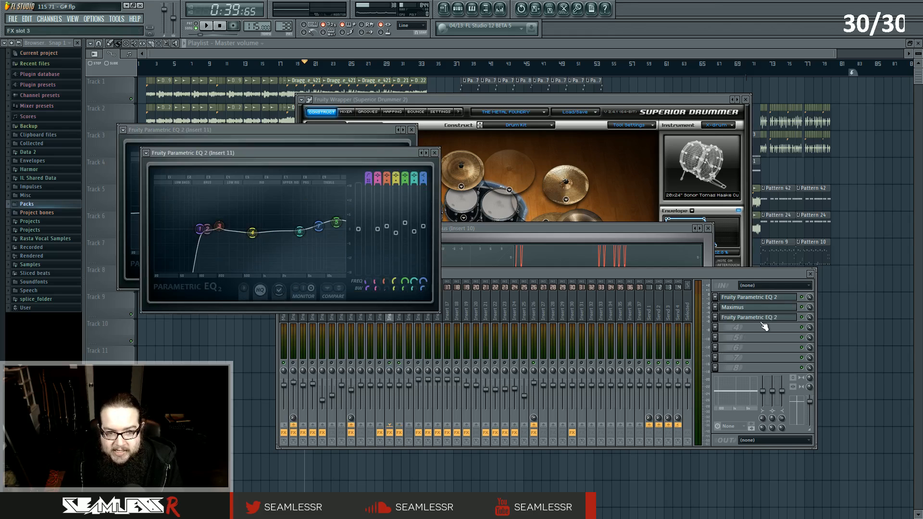
pyautogui.click(763, 321)
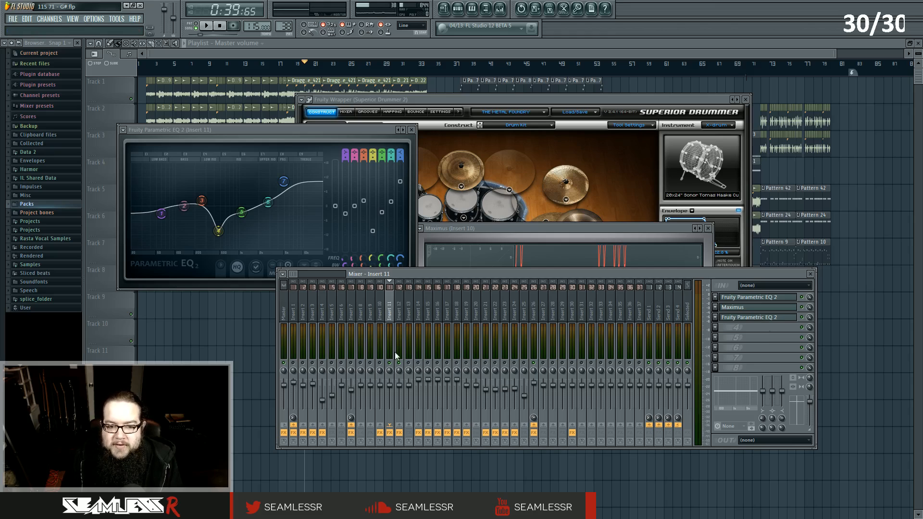
# Select Inserts 13 and 12 and open Insert 12's Fruity Parametric EQ 2 while playing the song.
pyautogui.click(408, 313)
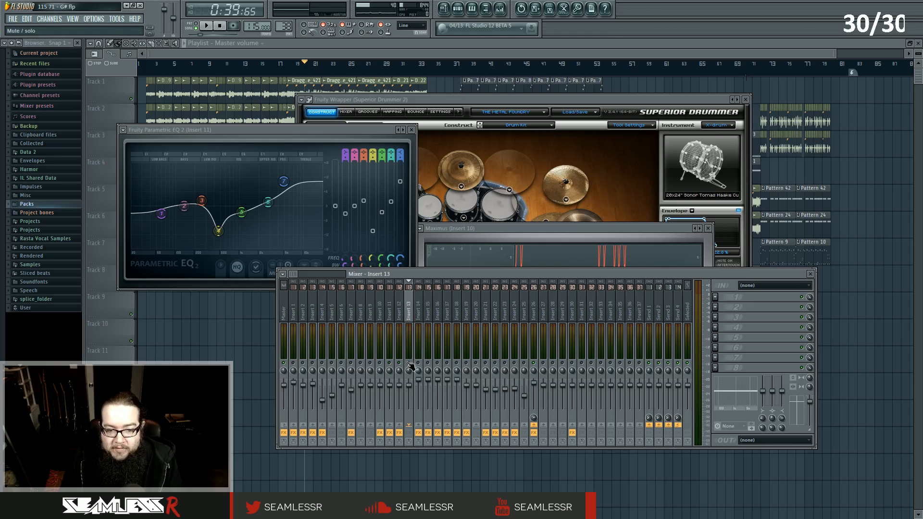
pyautogui.press('space')
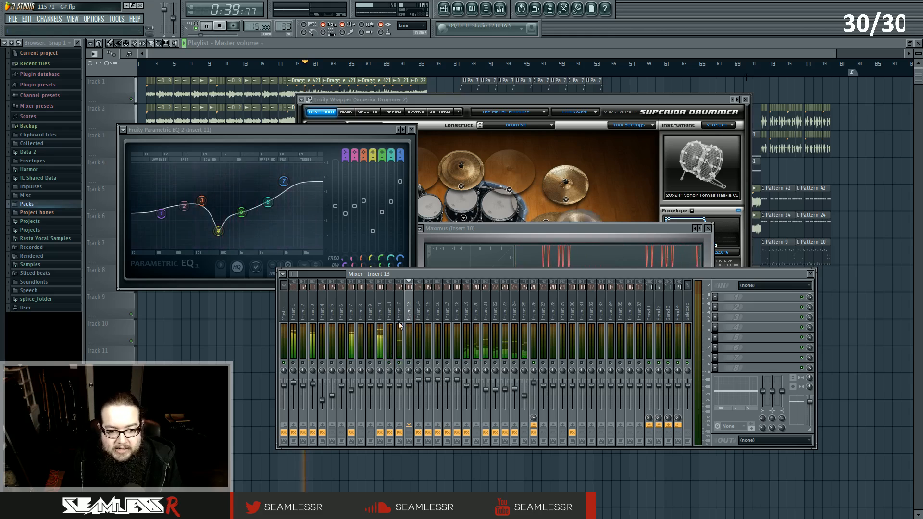
pyautogui.click(402, 367)
pyautogui.press('space')
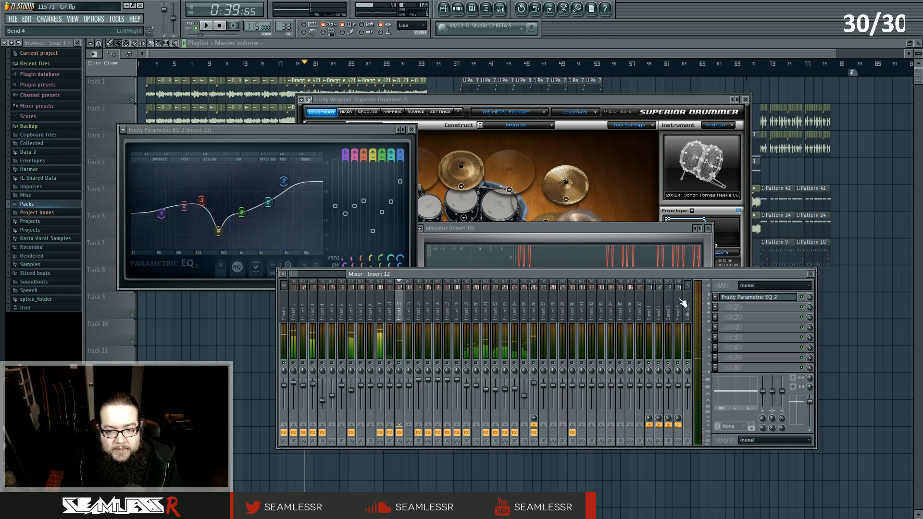
pyautogui.press('space')
pyautogui.click(773, 301)
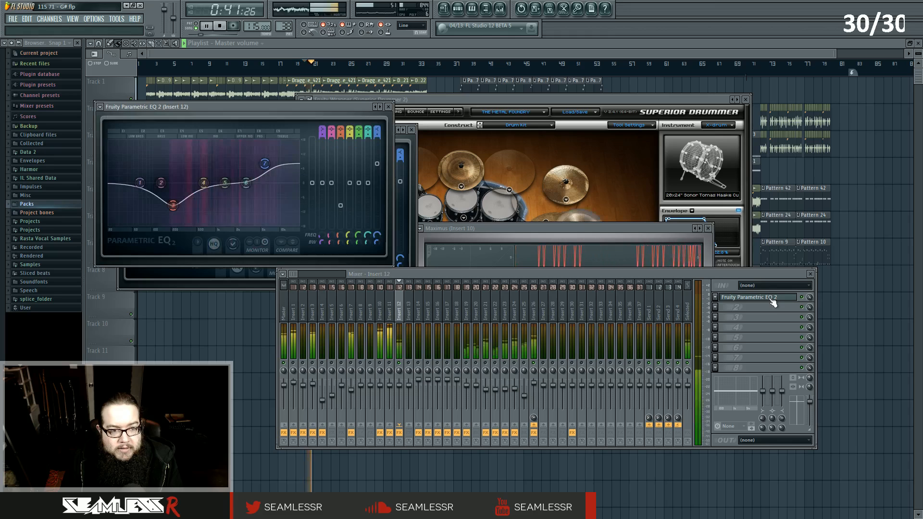
pyautogui.press('space')
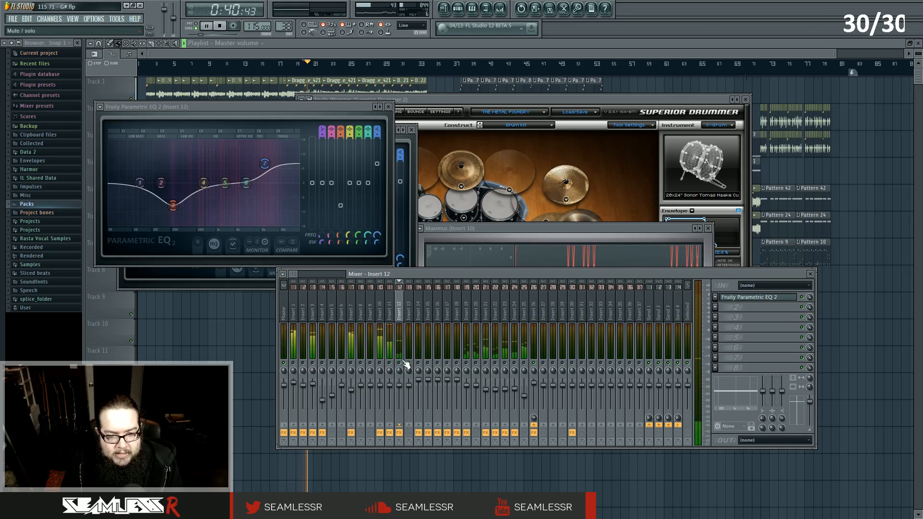
# Move the song position to around bar 13 and play it with the mixer shown.
pyautogui.click(408, 366)
pyautogui.click(237, 64)
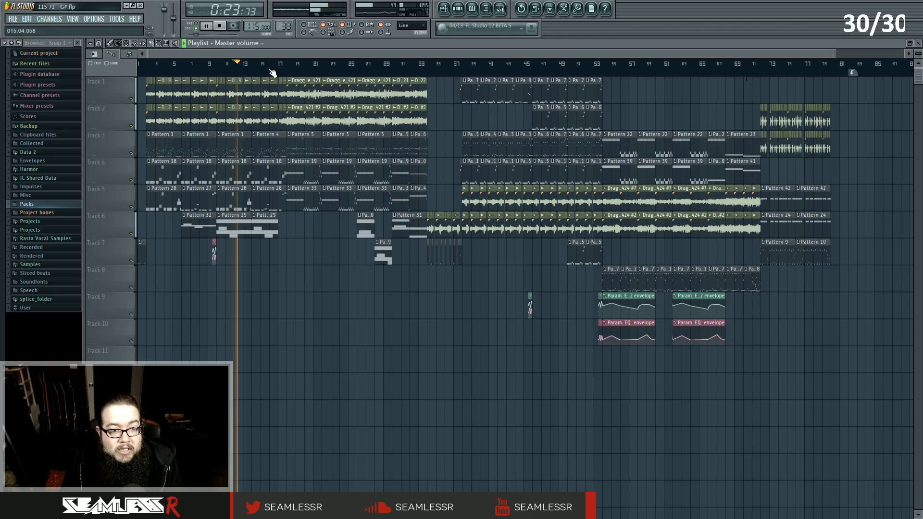
pyautogui.click(504, 11)
pyautogui.press('space')
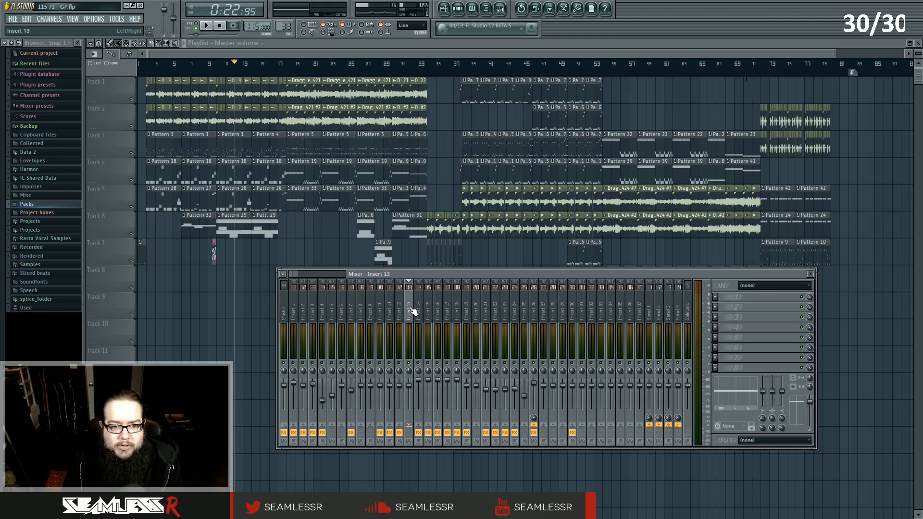
pyautogui.press('space')
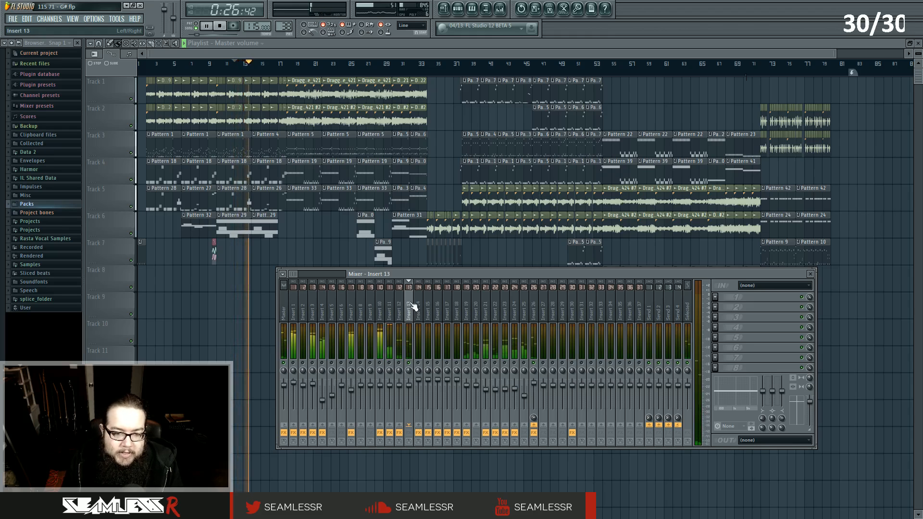
pyautogui.press('space')
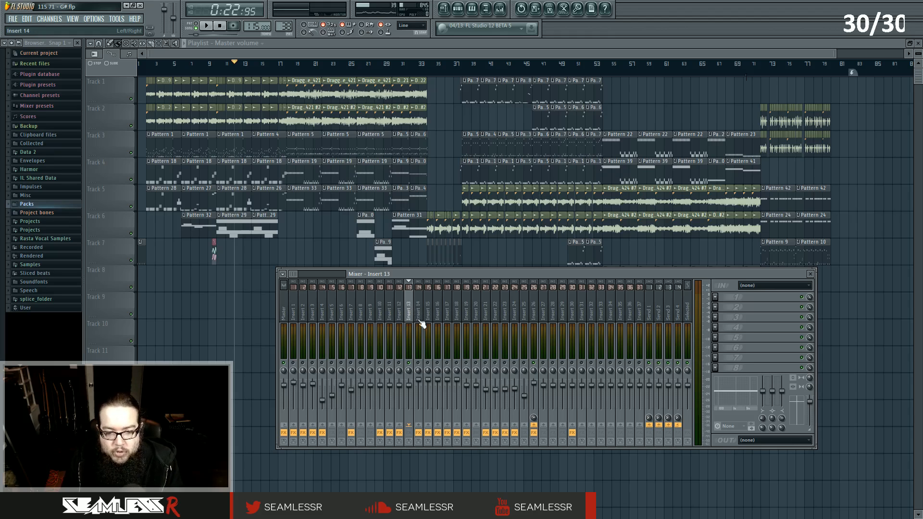
# Jump the song position to around bar 71 and play it with the mixer reopened.
pyautogui.moveTo(419, 363); pyautogui.dragTo(459, 368)
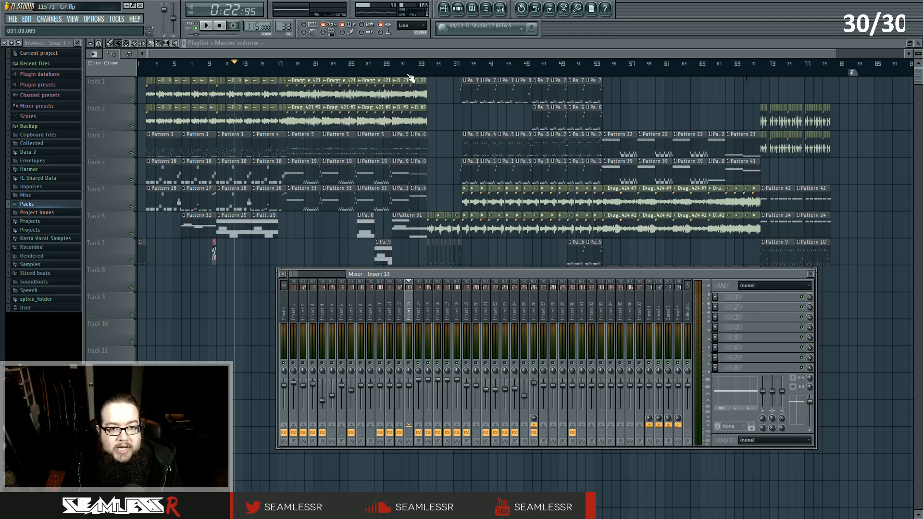
pyautogui.click(757, 71)
pyautogui.press('space')
pyautogui.click(502, 9)
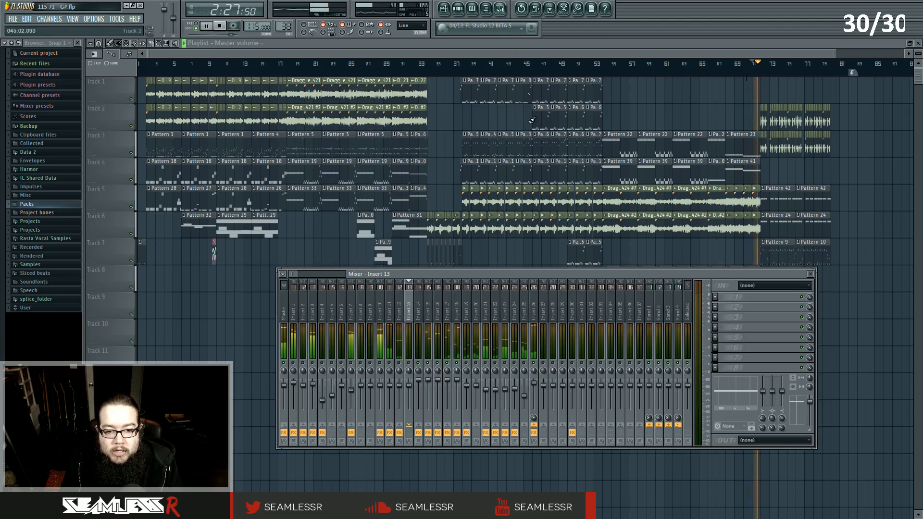
pyautogui.press('space')
# Select Insert 14 and then Insert 18 during playback.
pyautogui.press('space')
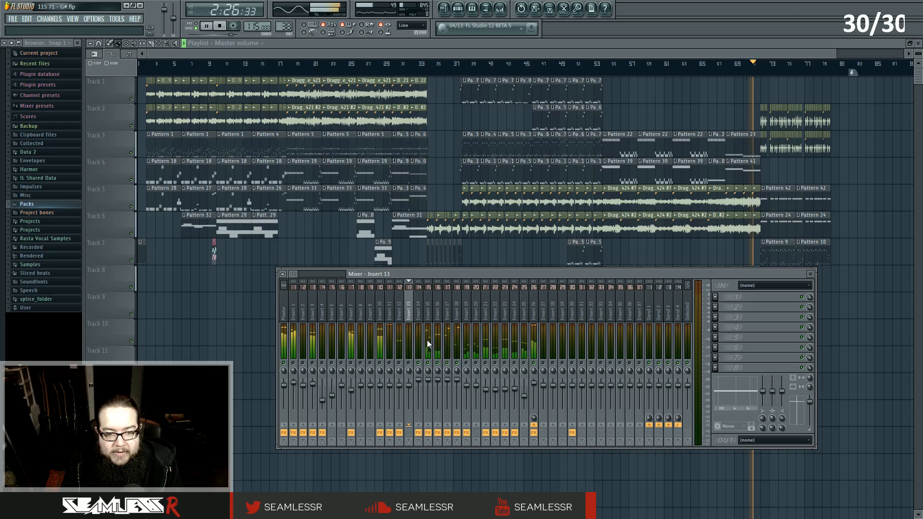
pyautogui.click(417, 313)
pyautogui.press('space')
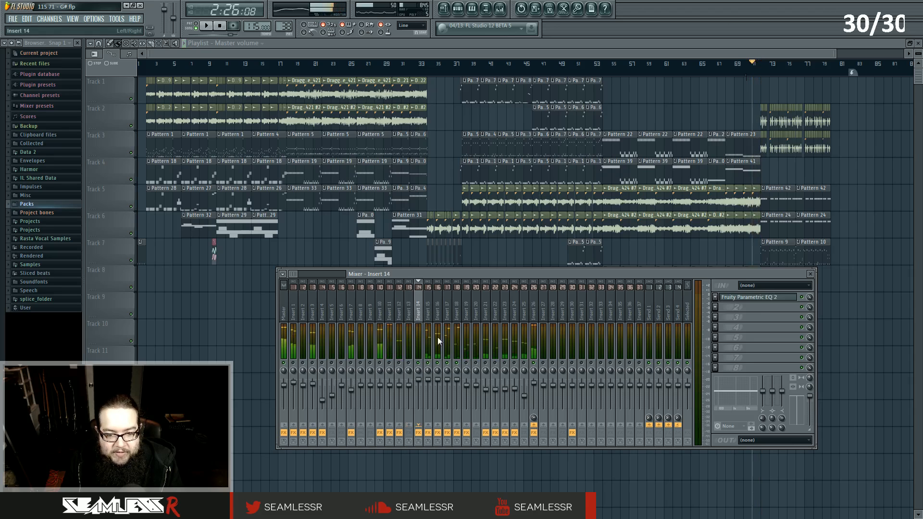
pyautogui.click(459, 316)
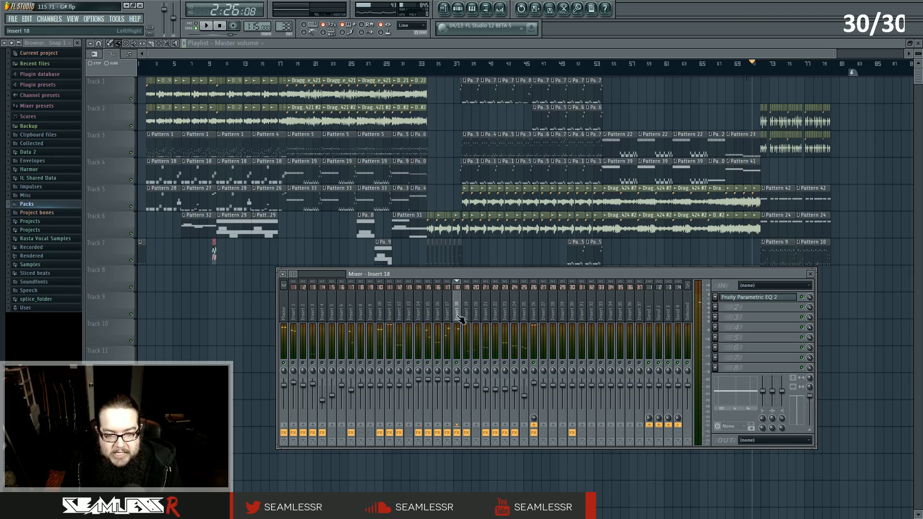
# Open the Fruity Parametric EQ 2 windows of Insert 18 and Insert 17, stacking the second below the first.
pyautogui.click(762, 297)
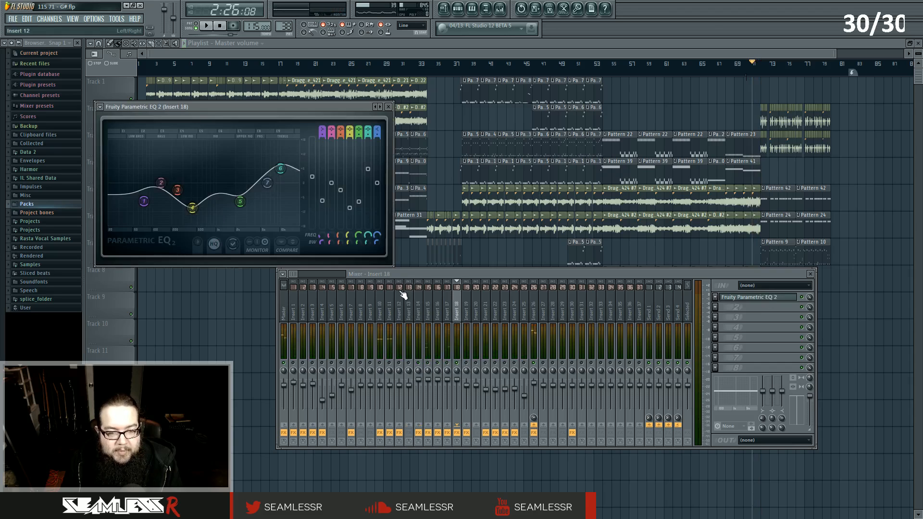
pyautogui.click(447, 308)
pyautogui.click(769, 299)
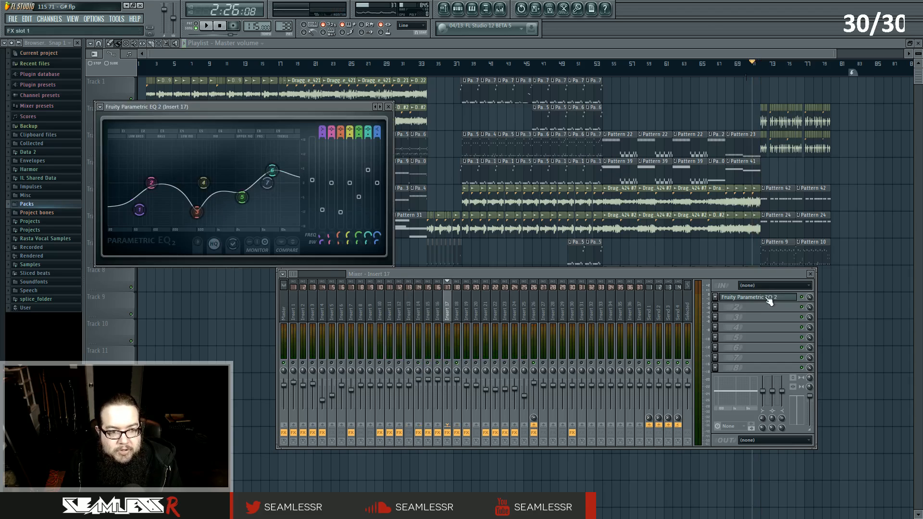
pyautogui.moveTo(321, 107); pyautogui.dragTo(324, 275)
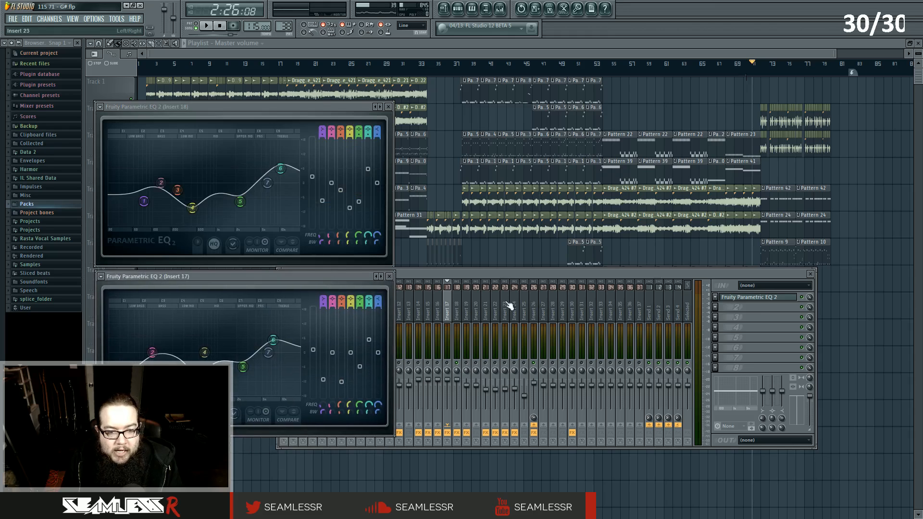
# Open Insert 16's Fruity Parametric EQ 2 and place its window beside Insert 18's EQ.
pyautogui.click(440, 305)
pyautogui.click(737, 298)
pyautogui.click(736, 298)
pyautogui.click(764, 299)
pyautogui.moveTo(271, 106); pyautogui.dragTo(593, 107)
# Open Insert 15's Fruity Parametric EQ 2 so four EQ windows are shown together.
pyautogui.click(428, 305)
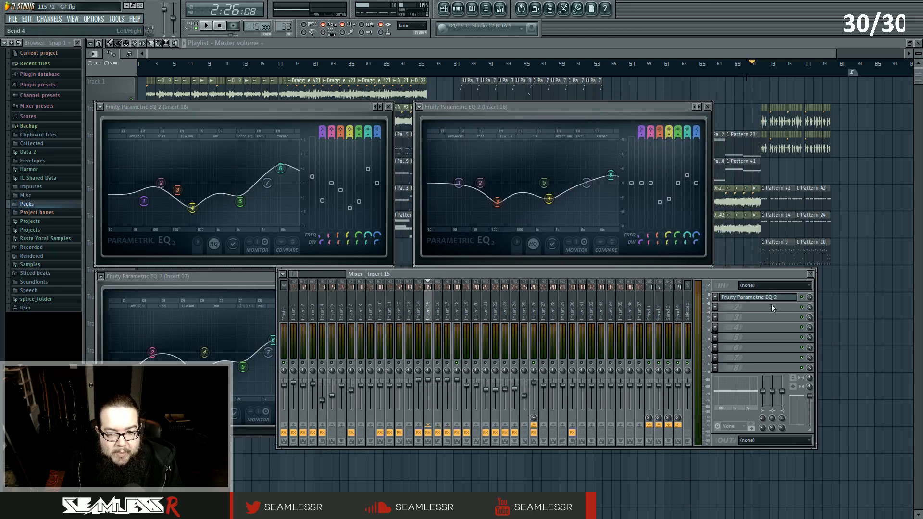
pyautogui.click(763, 299)
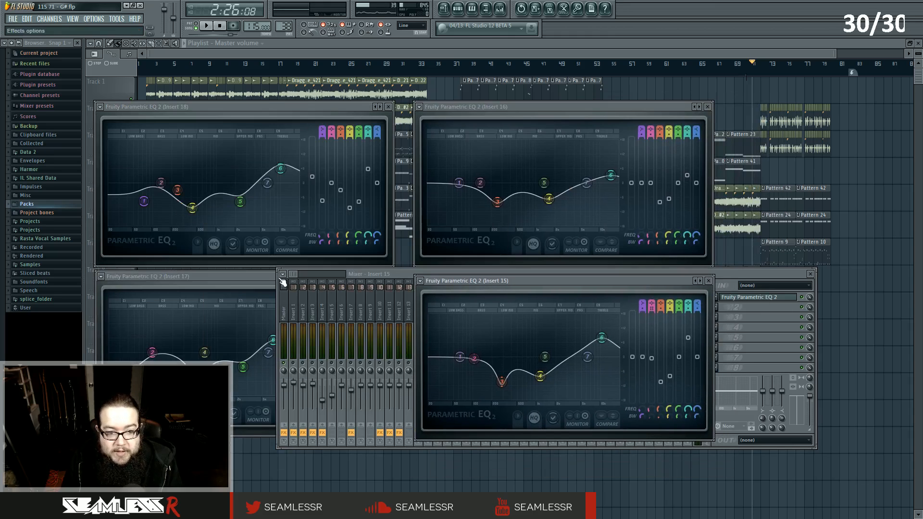
pyautogui.moveTo(262, 275); pyautogui.dragTo(258, 276)
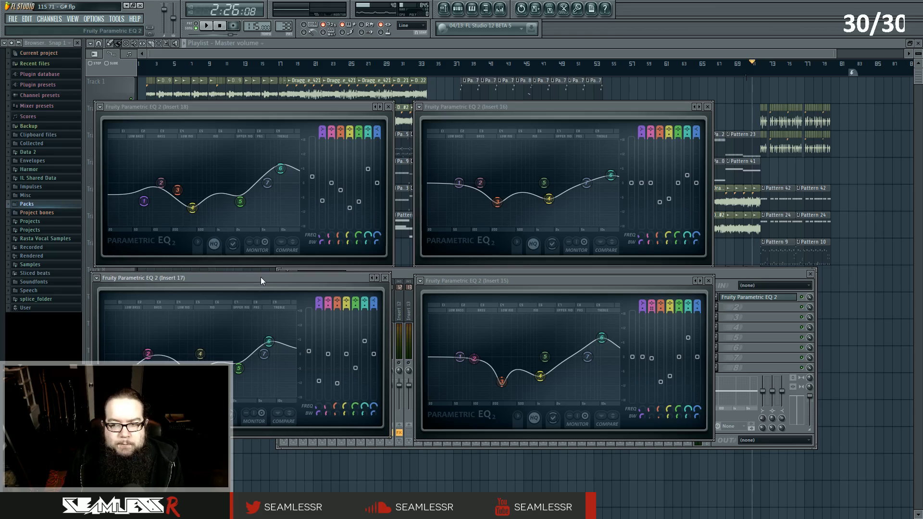
# Play the song to compare the four EQ curves, hiding the mixer and stopping playback.
pyautogui.press('space')
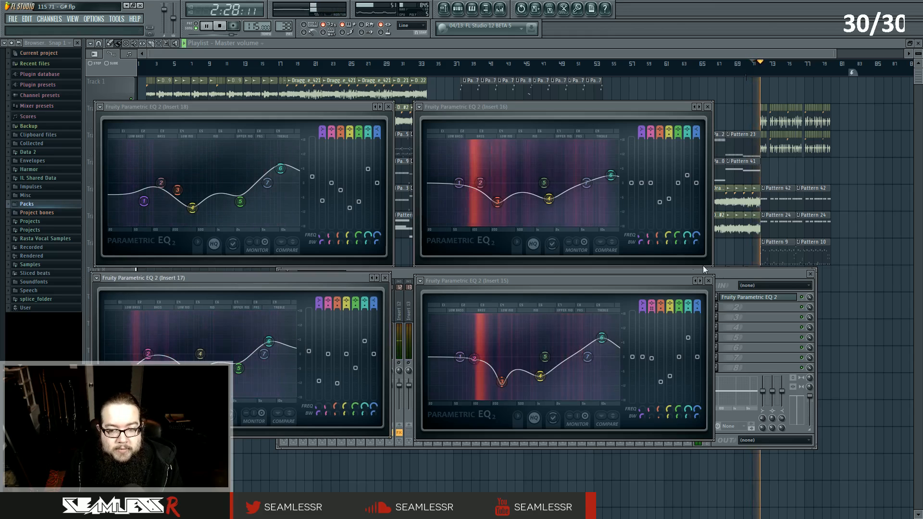
pyautogui.click(721, 273)
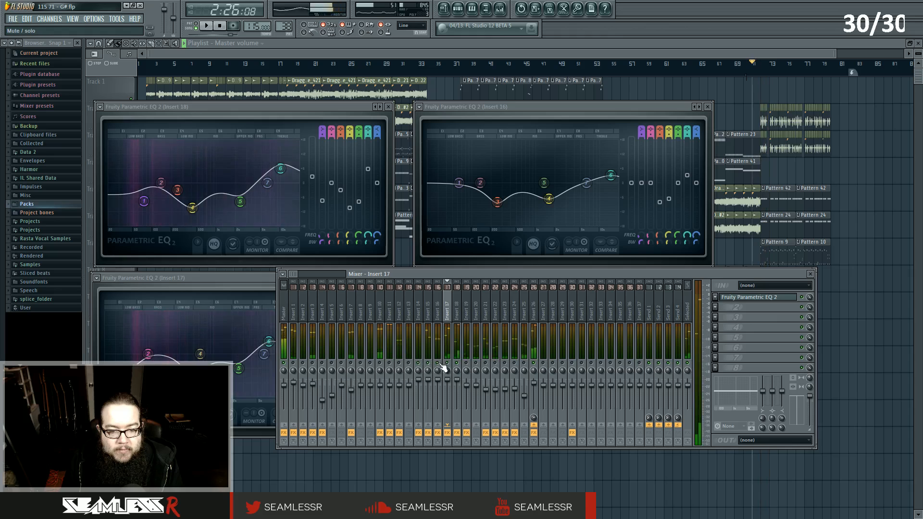
pyautogui.click(811, 274)
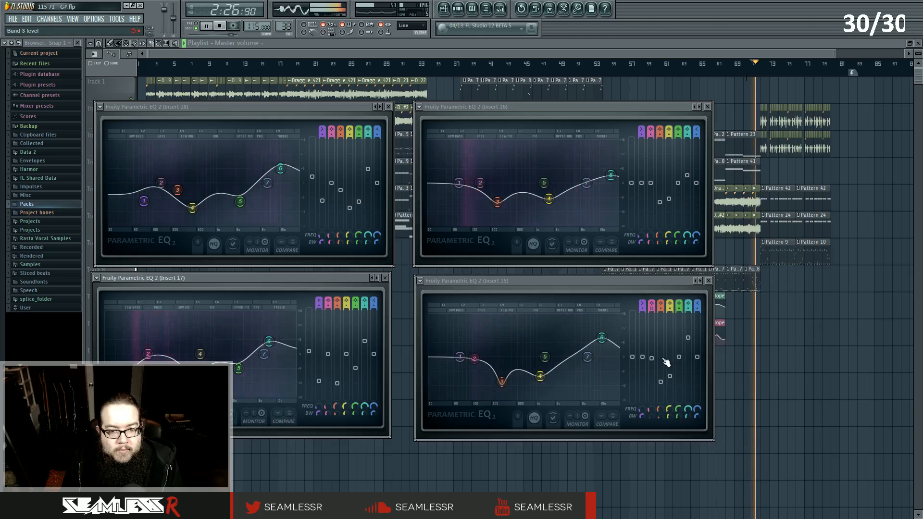
pyautogui.press('space')
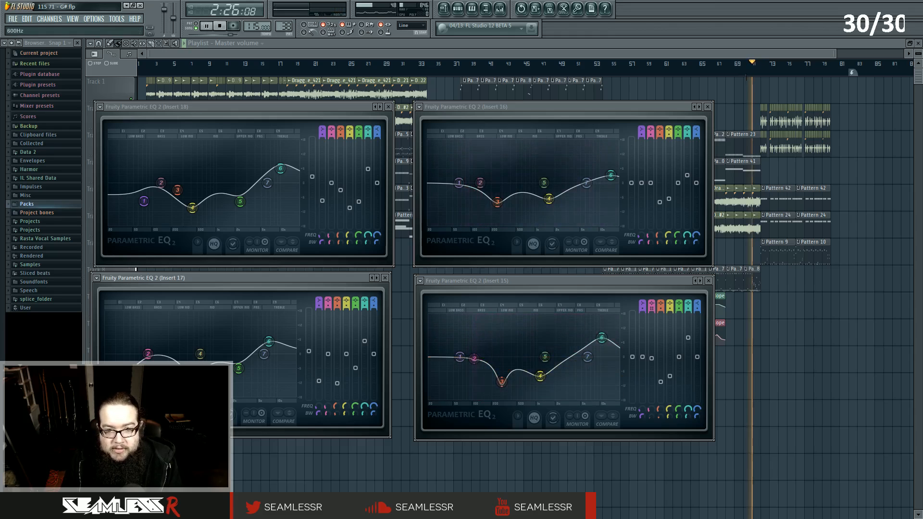
pyautogui.press('space')
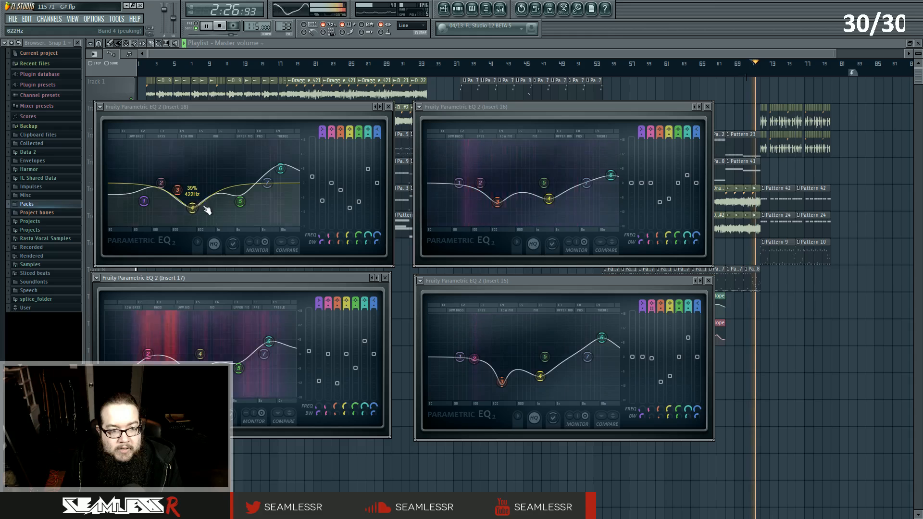
pyautogui.press('space')
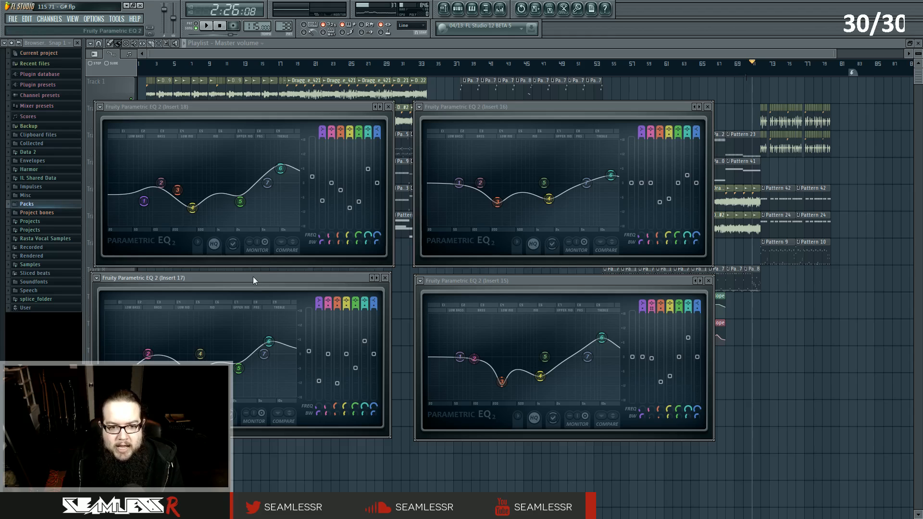
# Rearrange the four EQ windows into a grid and then close all of them.
pyautogui.moveTo(276, 277); pyautogui.dragTo(296, 281)
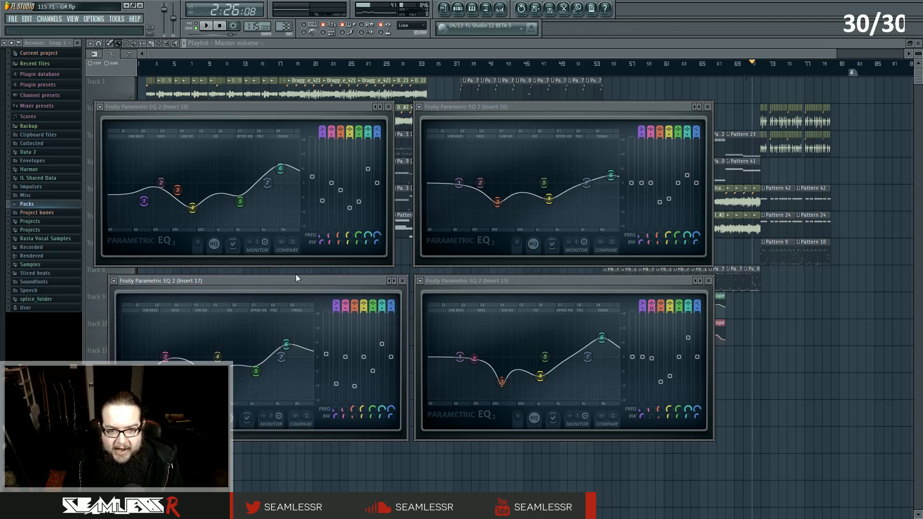
pyautogui.moveTo(331, 107); pyautogui.dragTo(344, 111)
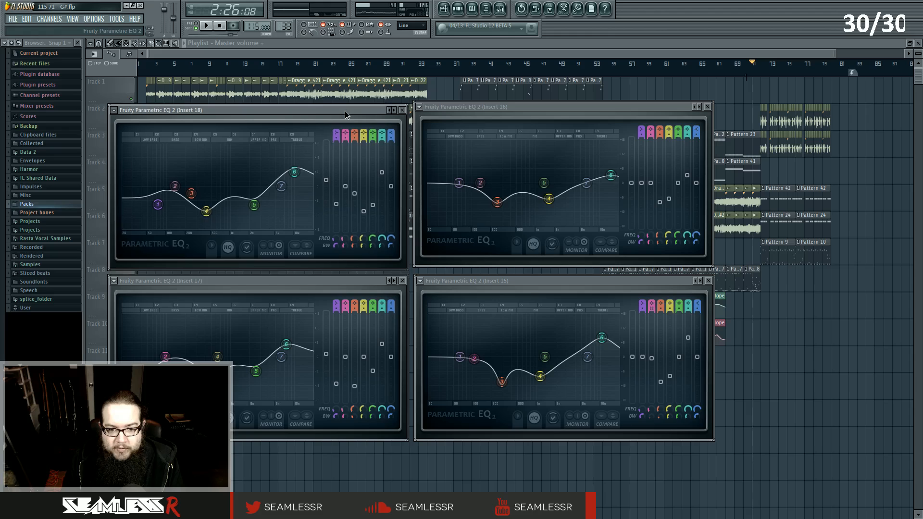
pyautogui.moveTo(489, 107); pyautogui.dragTo(491, 111)
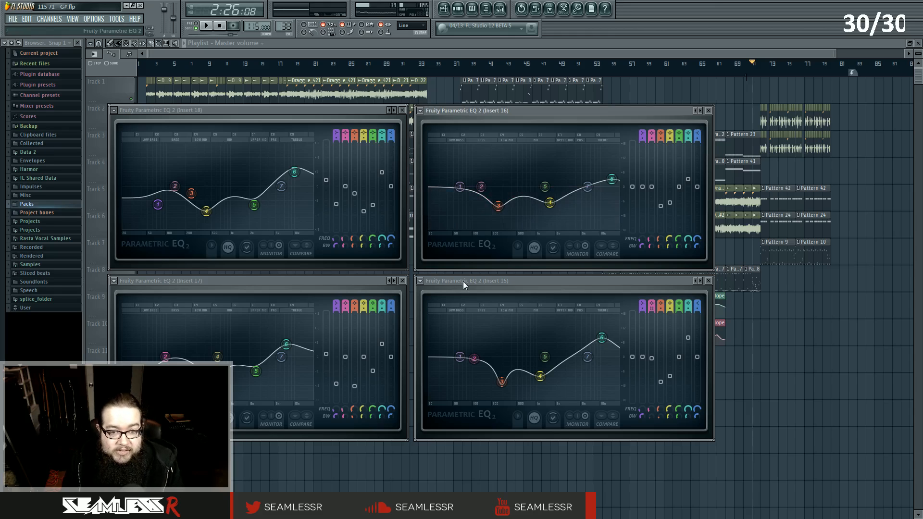
pyautogui.click(708, 111)
pyautogui.click(709, 281)
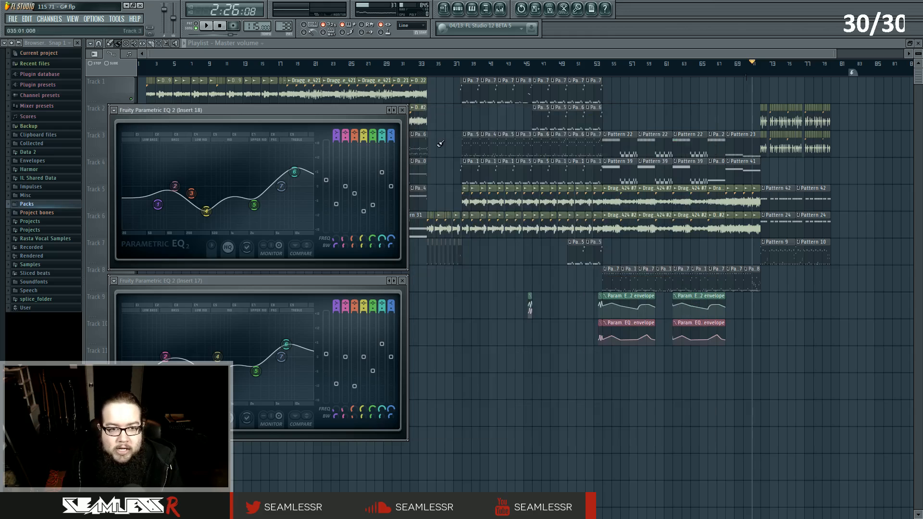
pyautogui.click(402, 110)
pyautogui.click(402, 280)
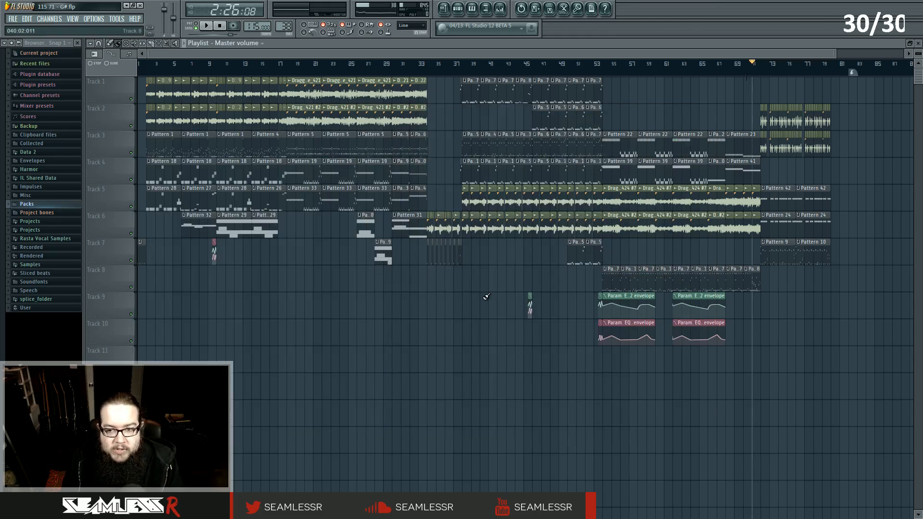
# Reopen the mixer with Insert 15 selected and briefly play and stop the song.
pyautogui.press('F9')
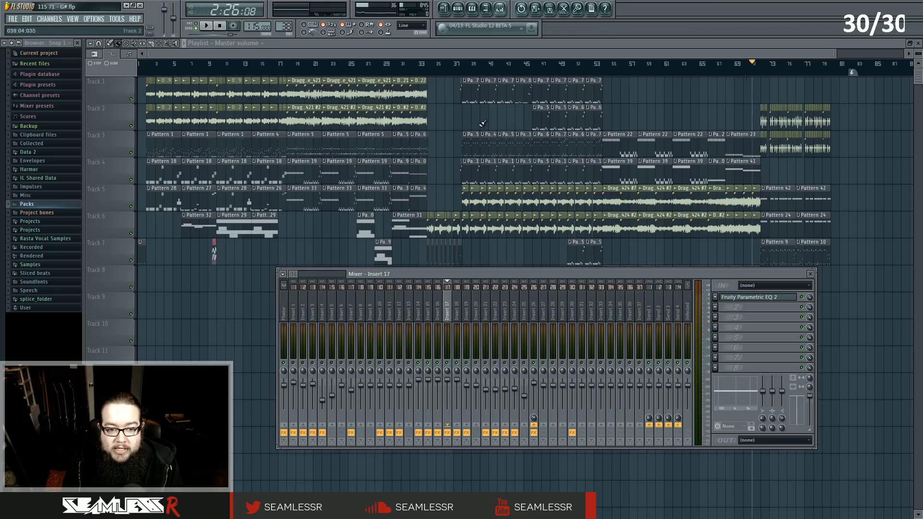
pyautogui.click(430, 358)
pyautogui.press('space')
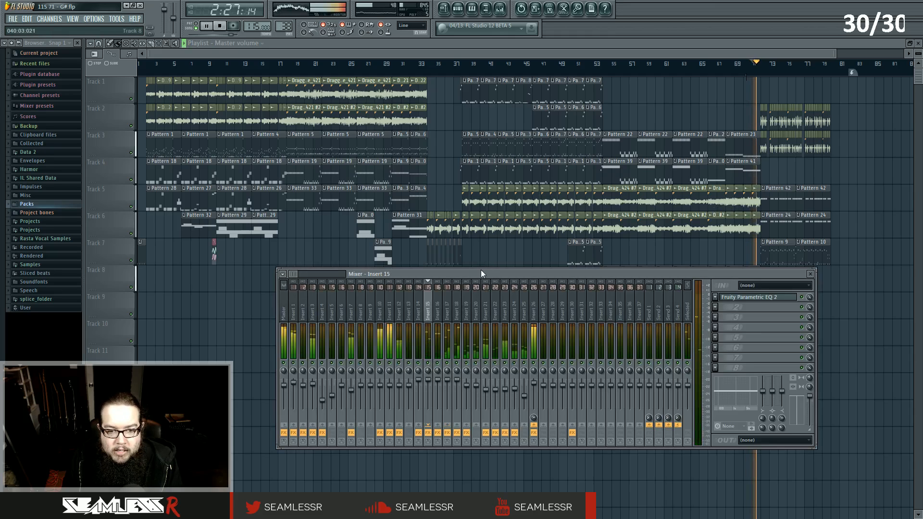
pyautogui.press('space')
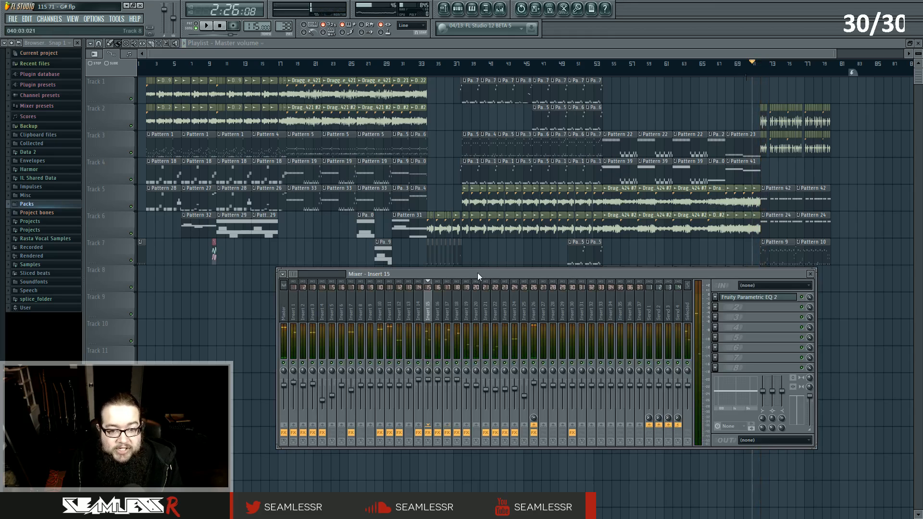
# Select Insert 19 and move the song position to around bar 53.
pyautogui.click(453, 318)
pyautogui.click(457, 321)
pyautogui.click(467, 326)
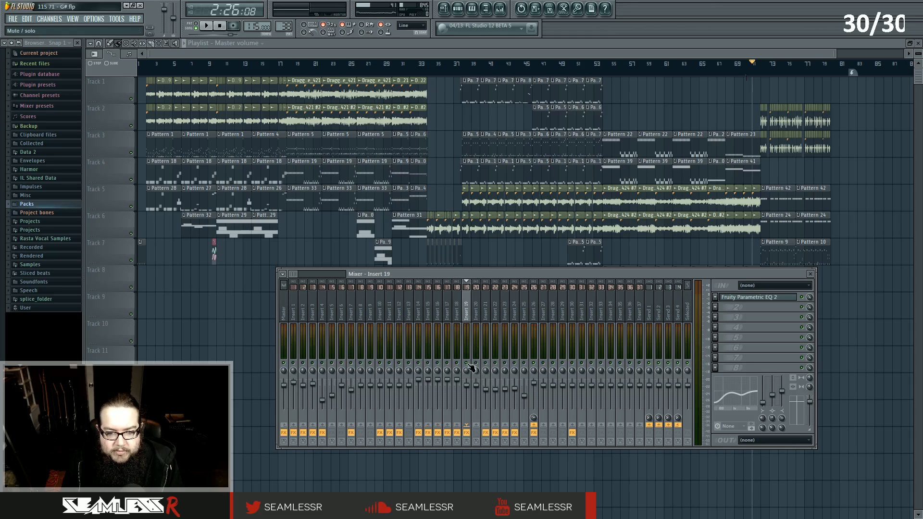
pyautogui.click(603, 67)
pyautogui.press('F9')
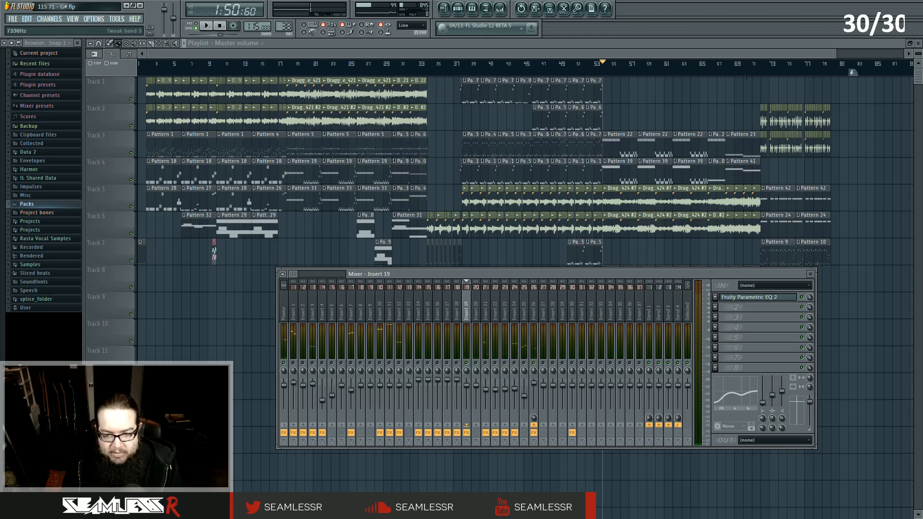
# Open and close Insert 19's Fruity Parametric EQ 2 several times to inspect its curve.
pyautogui.click(774, 298)
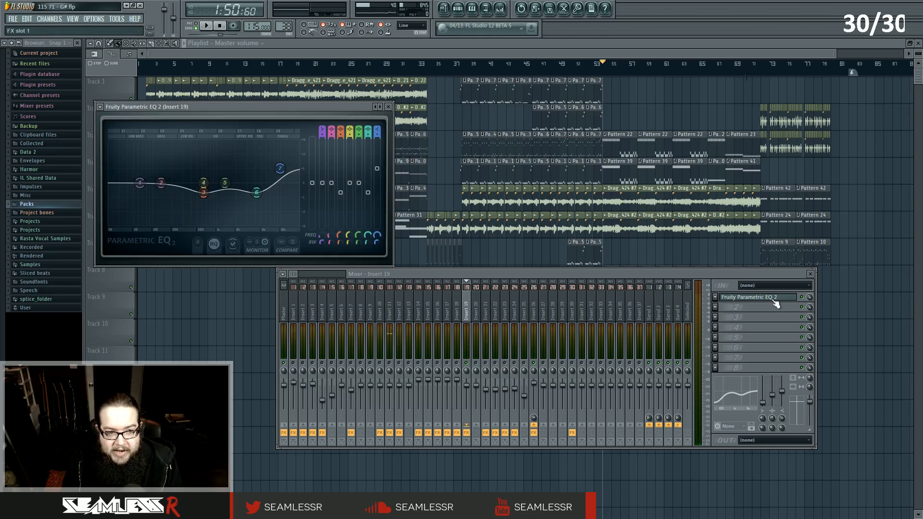
pyautogui.click(774, 298)
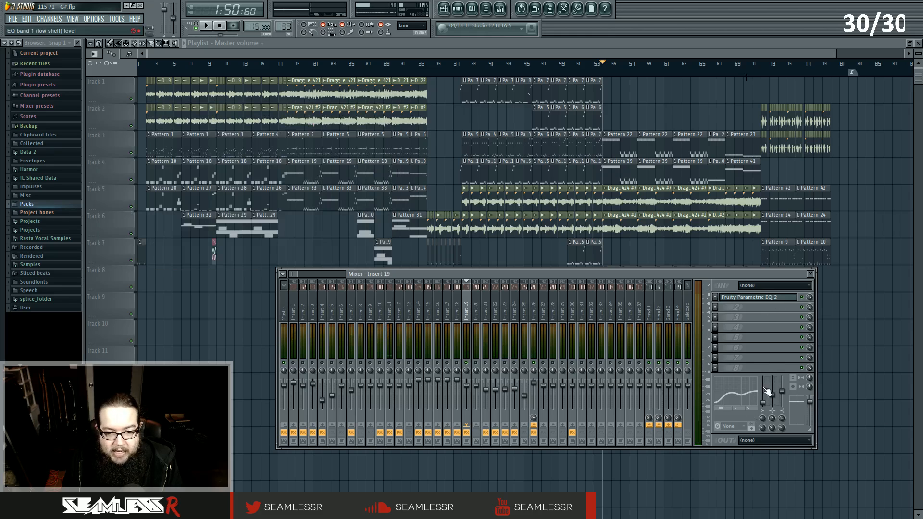
pyautogui.click(767, 298)
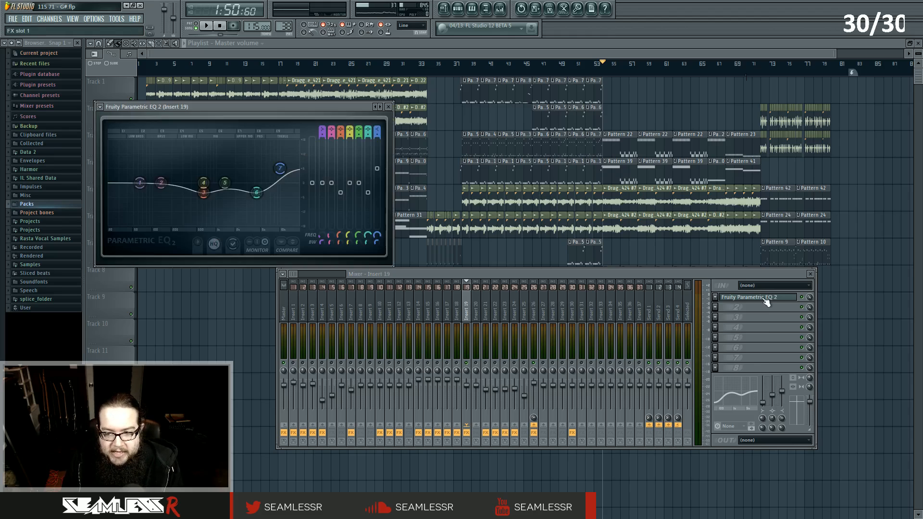
pyautogui.click(772, 390)
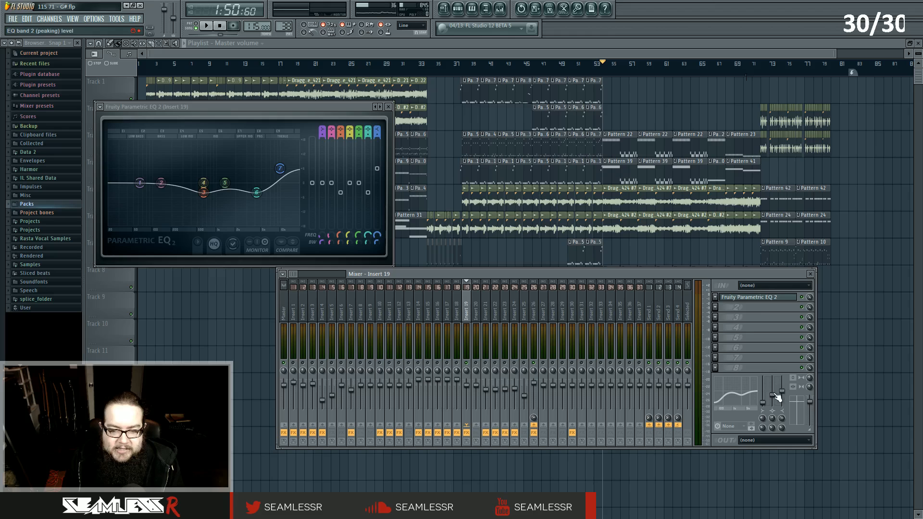
pyautogui.click(754, 300)
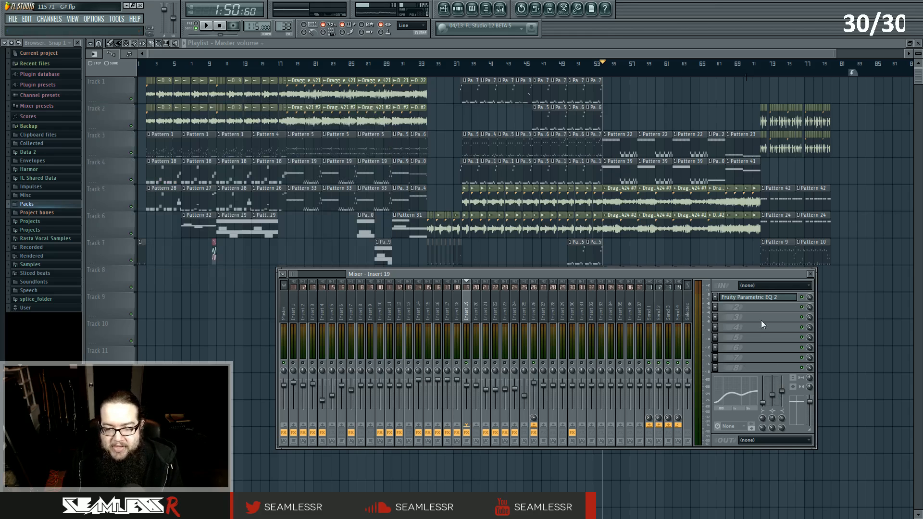
pyautogui.click(768, 300)
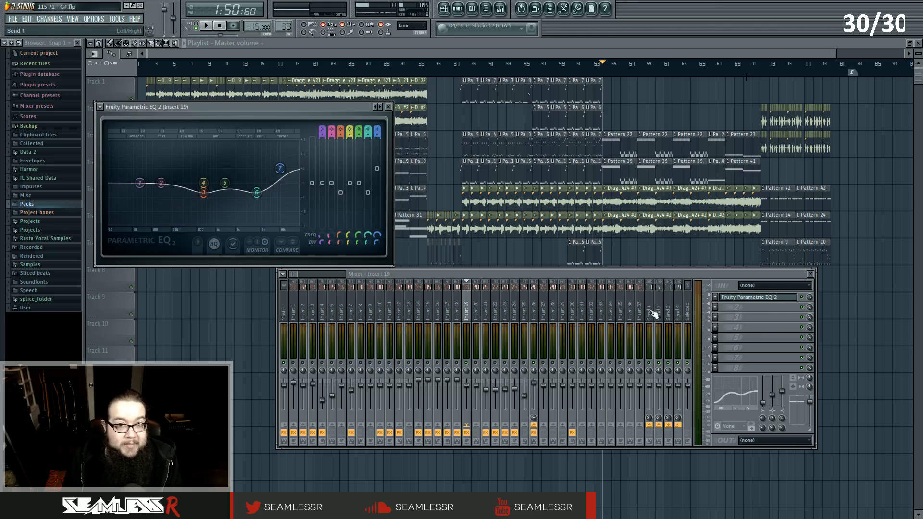
pyautogui.click(769, 300)
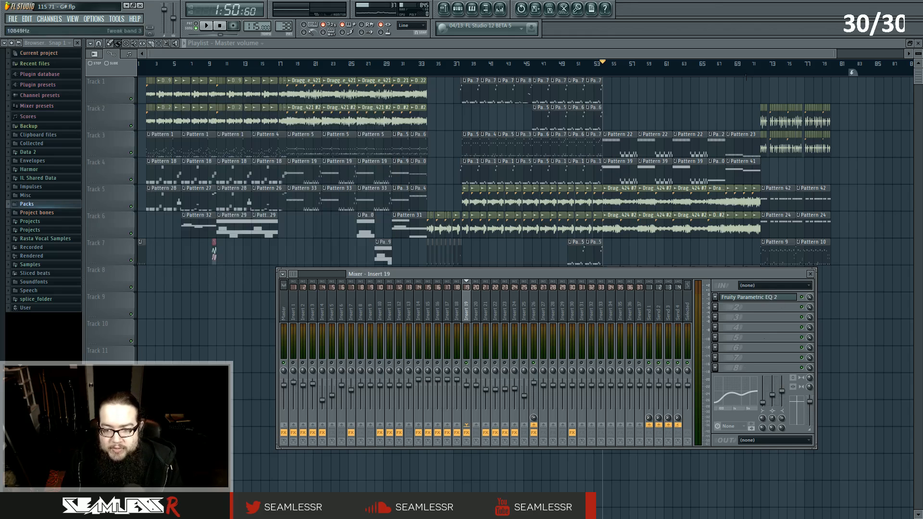
# Play the song, select Inserts 20 and 21, and briefly open Insert 21's EQ.
pyautogui.press('space')
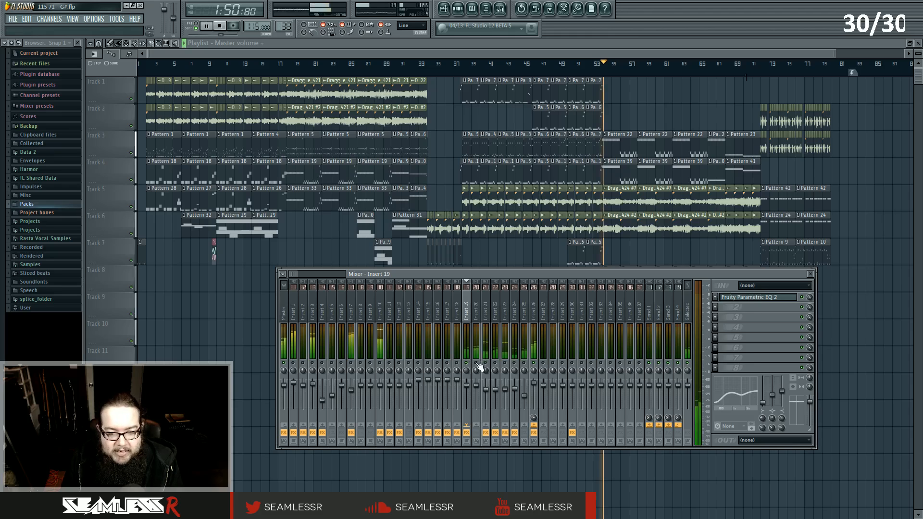
pyautogui.click(476, 313)
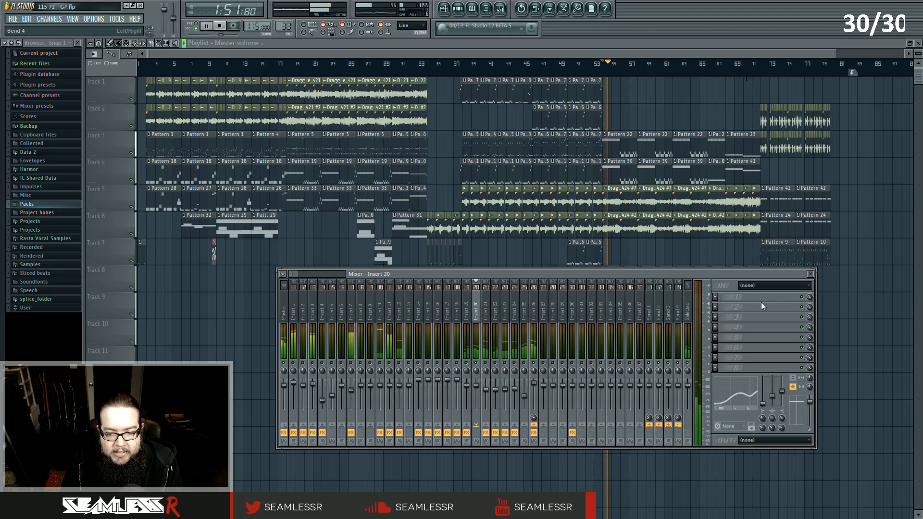
pyautogui.click(486, 360)
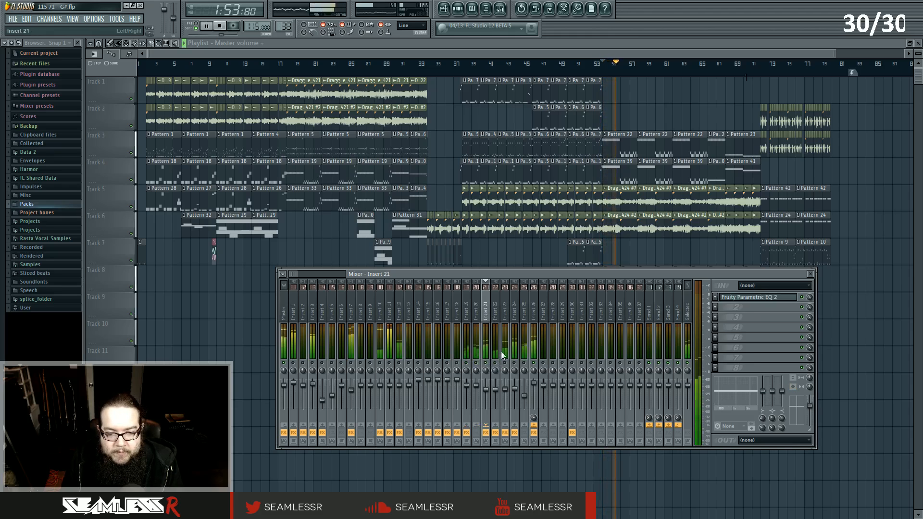
pyautogui.click(741, 298)
pyautogui.click(740, 297)
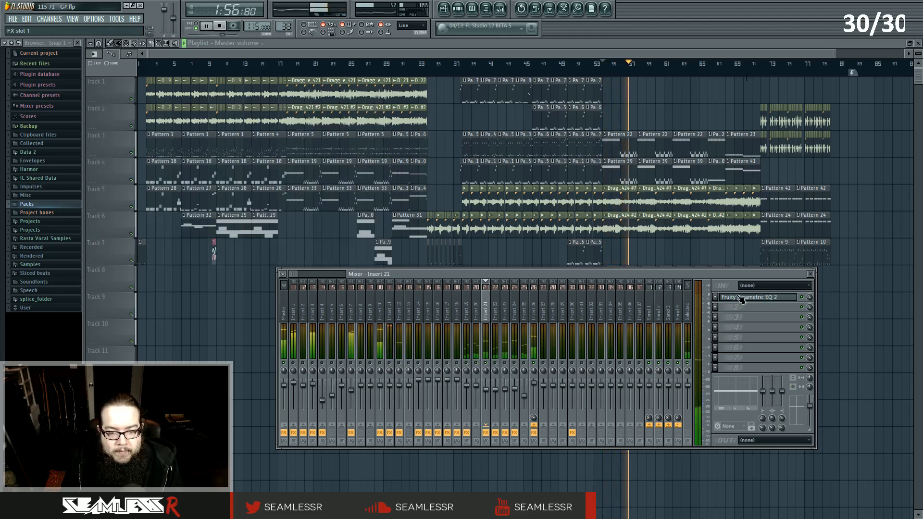
# Select Inserts 22 and 23 and open Insert 23's Fruity Parametric EQ 2 during playback.
pyautogui.click(496, 370)
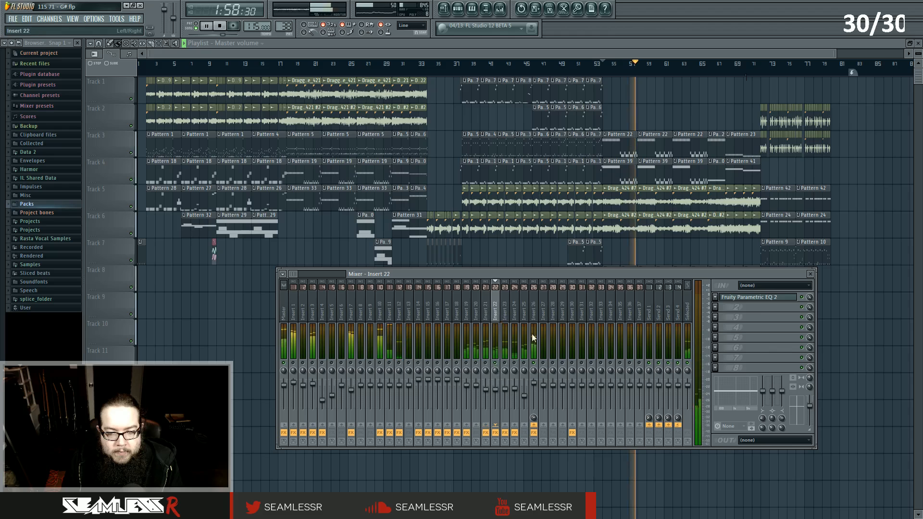
pyautogui.click(506, 354)
pyautogui.click(746, 298)
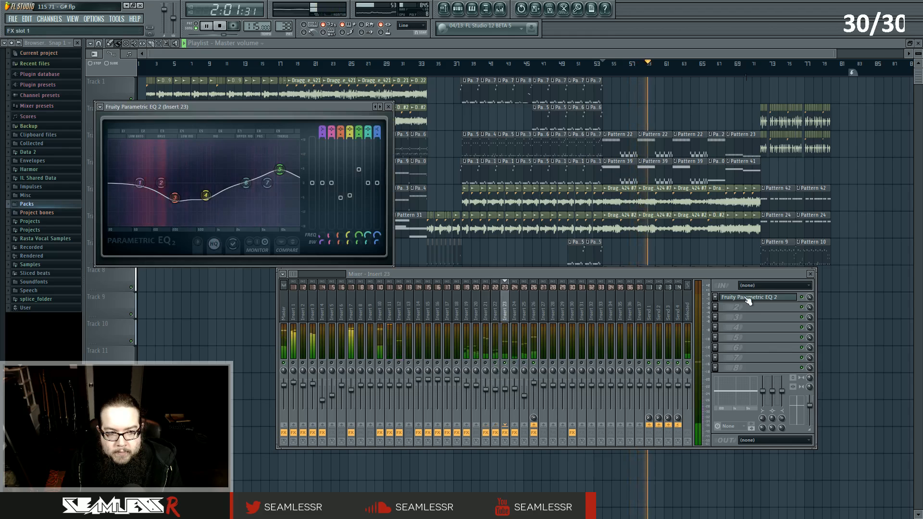
# Close Insert 23's EQ, select Insert 24, and open and close its Fruity Parametric EQ 2.
pyautogui.click(747, 299)
pyautogui.click(515, 304)
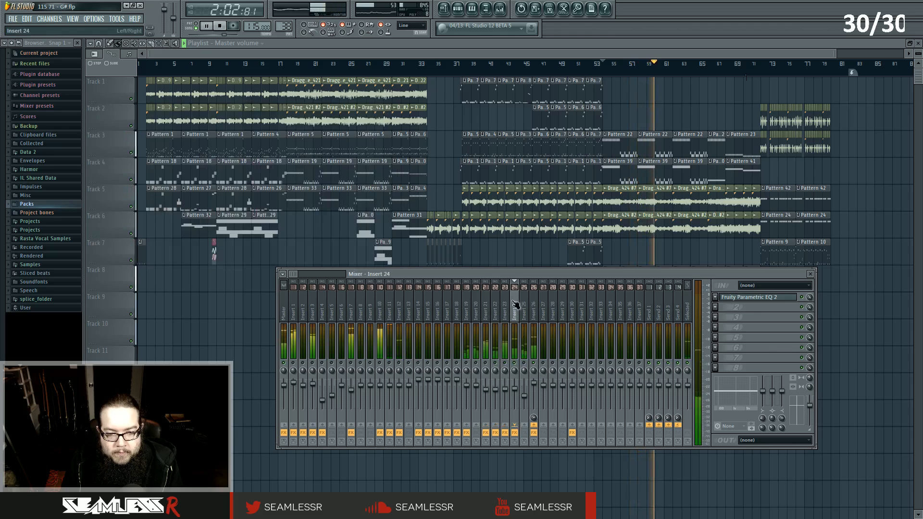
pyautogui.click(776, 298)
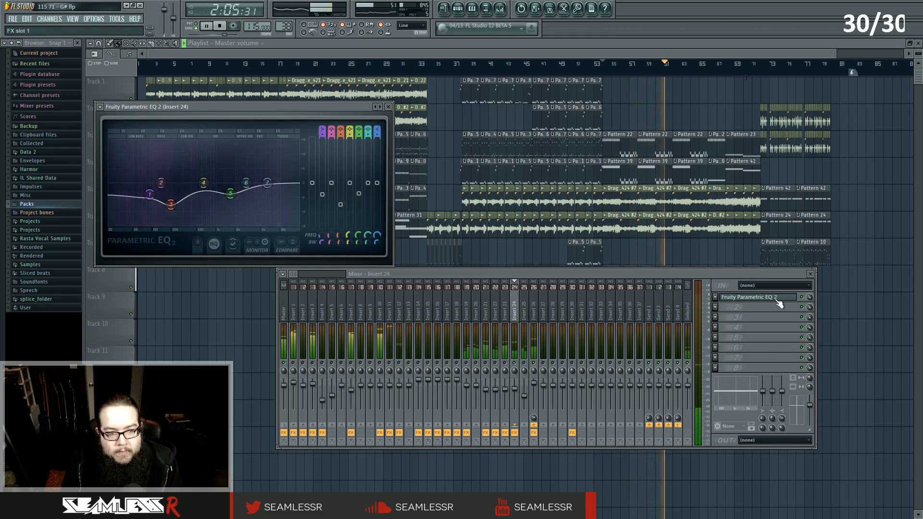
pyautogui.click(776, 299)
# Select Insert 25 and Insert 10 in turn, starting and stopping playback to listen.
pyautogui.click(527, 317)
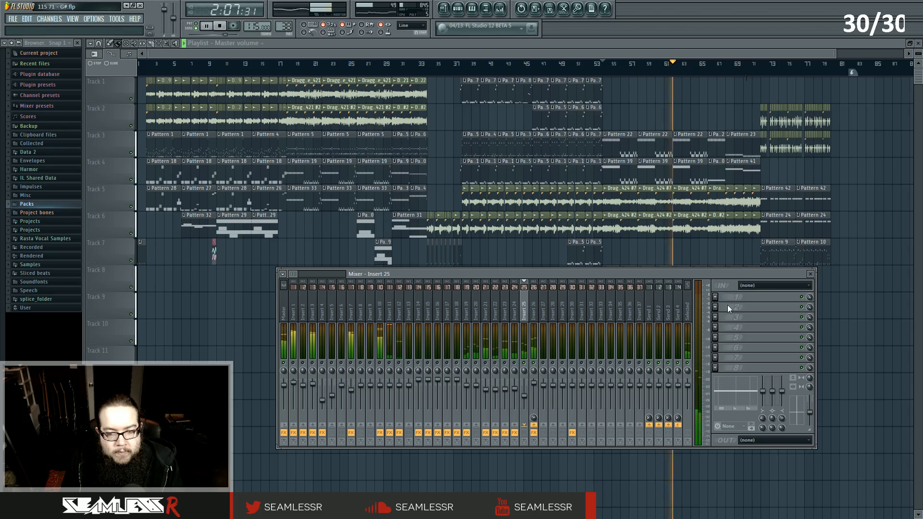
pyautogui.press('space')
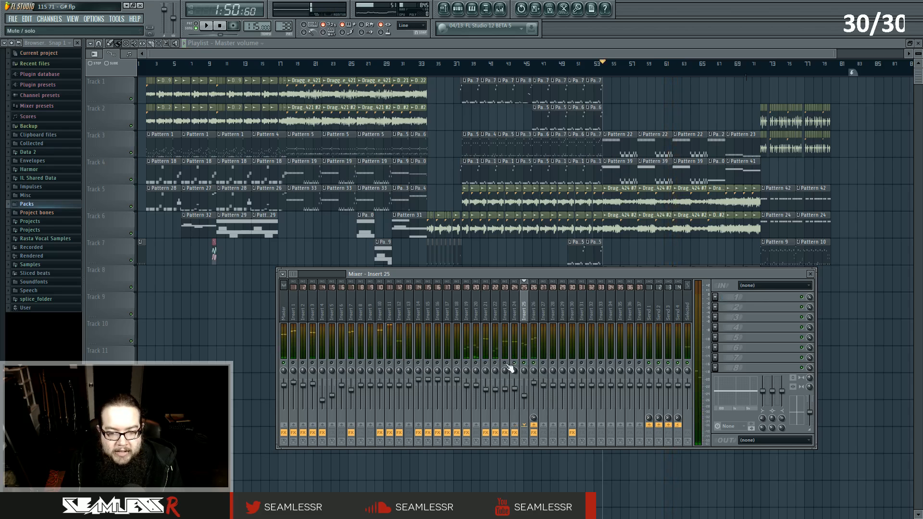
pyautogui.moveTo(468, 316); pyautogui.dragTo(517, 317)
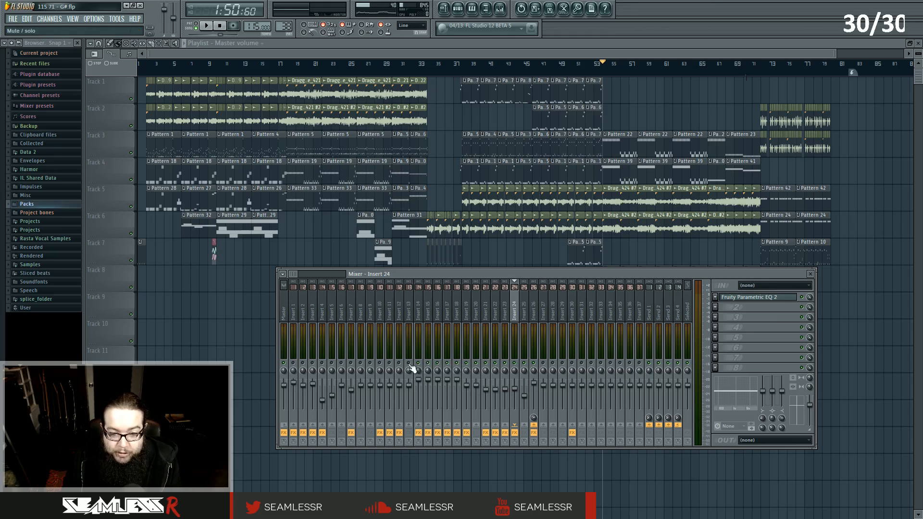
pyautogui.click(385, 307)
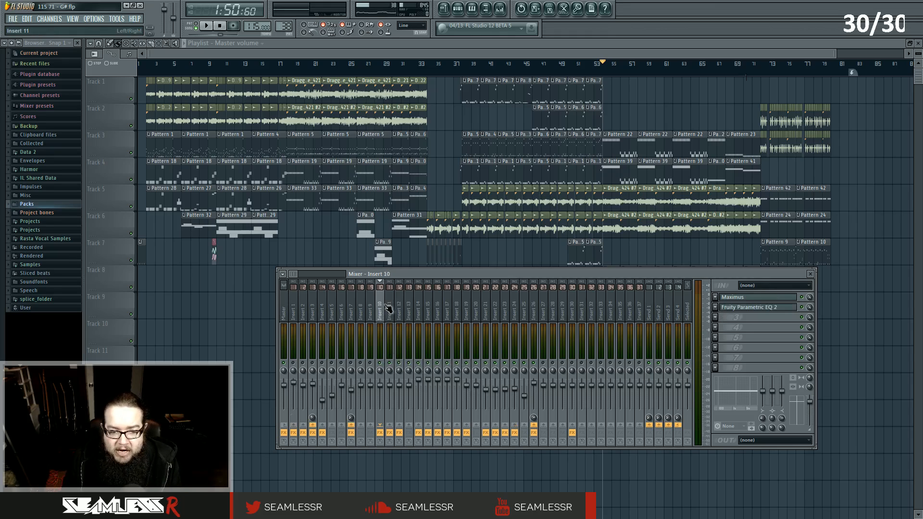
pyautogui.press('space')
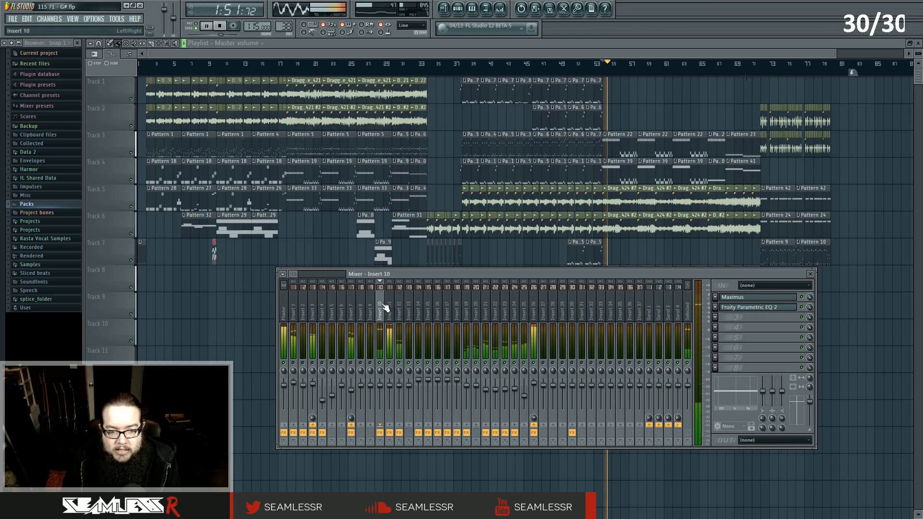
pyautogui.press('space')
# Select Insert 11 and play briefly, then select Inserts 25 and 26.
pyautogui.click(391, 308)
pyautogui.press('space')
pyautogui.press('space')
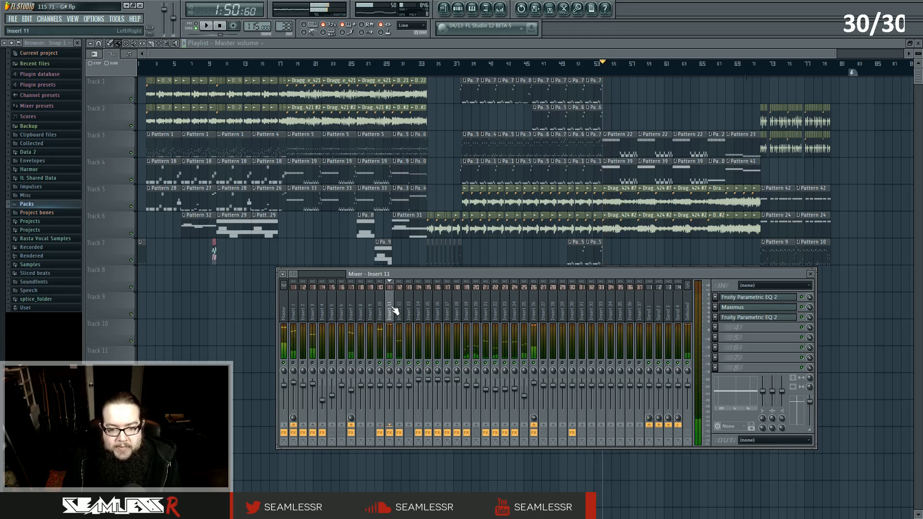
pyautogui.click(526, 315)
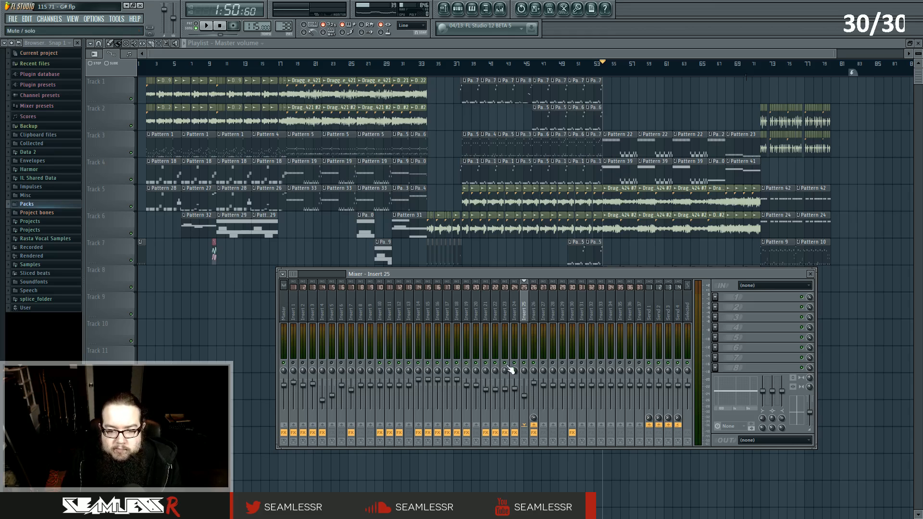
pyautogui.click(535, 313)
# Open Insert 26's Maximus limiter, move its window aside, and play briefly to watch its bands.
pyautogui.click(776, 298)
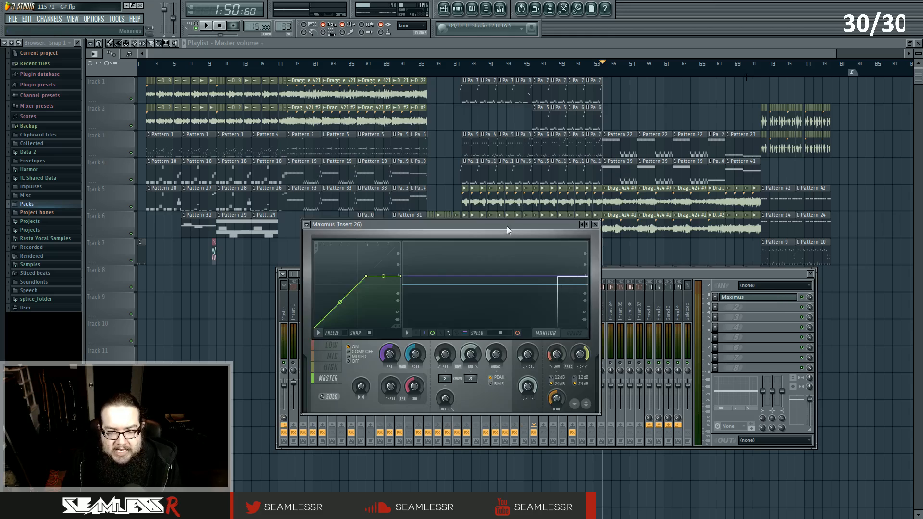
pyautogui.moveTo(507, 226); pyautogui.dragTo(638, 241)
pyautogui.click(460, 364)
pyautogui.click(711, 351)
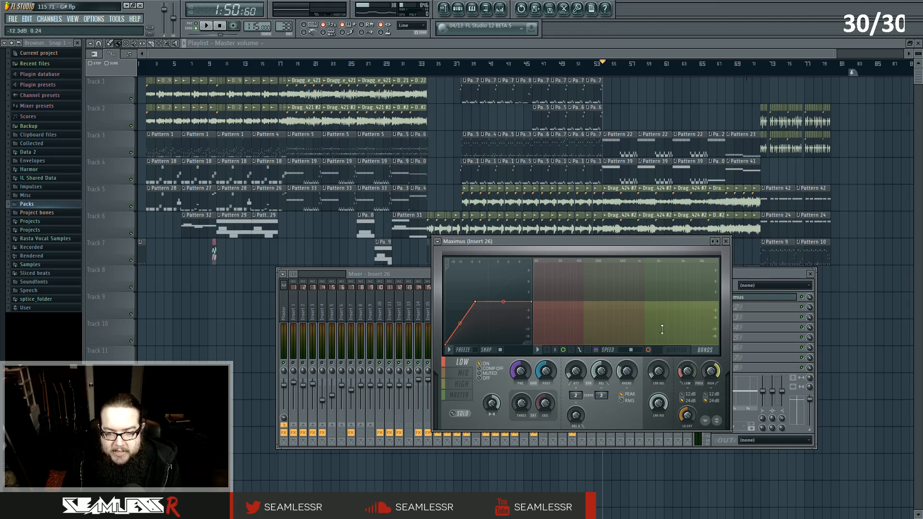
pyautogui.press('space')
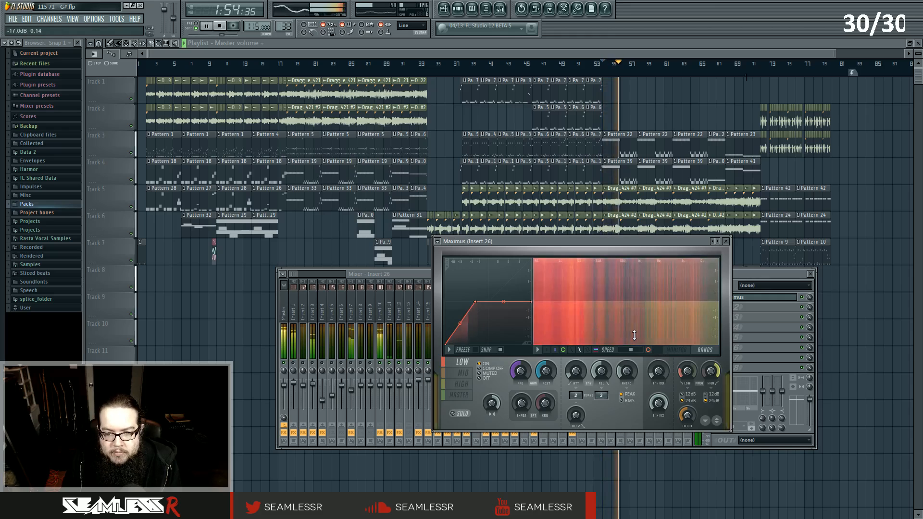
pyautogui.press('space')
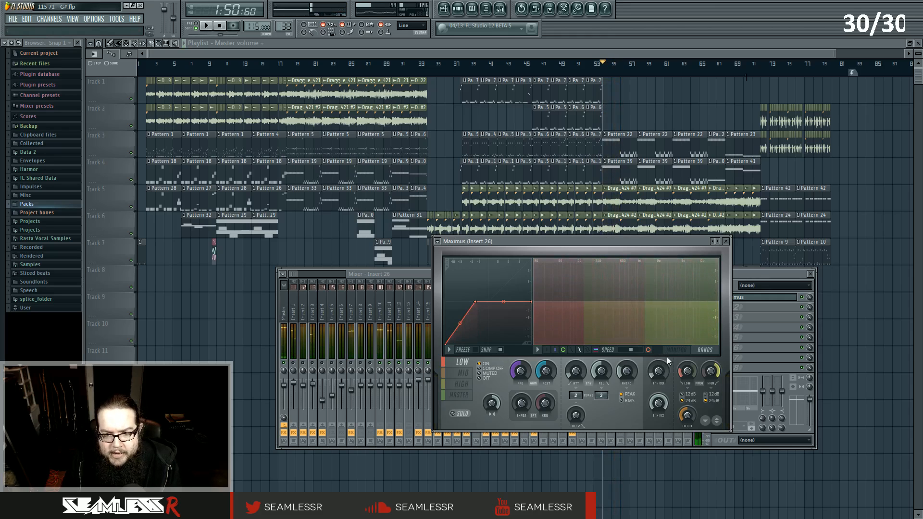
# Switch Maximus between its high, low, mid and master bands to inspect each band's curve.
pyautogui.click(473, 377)
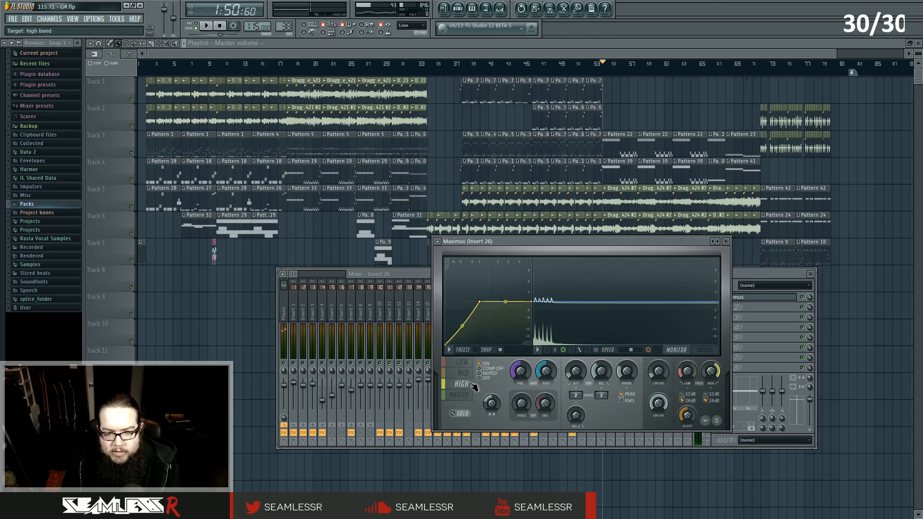
pyautogui.click(461, 383)
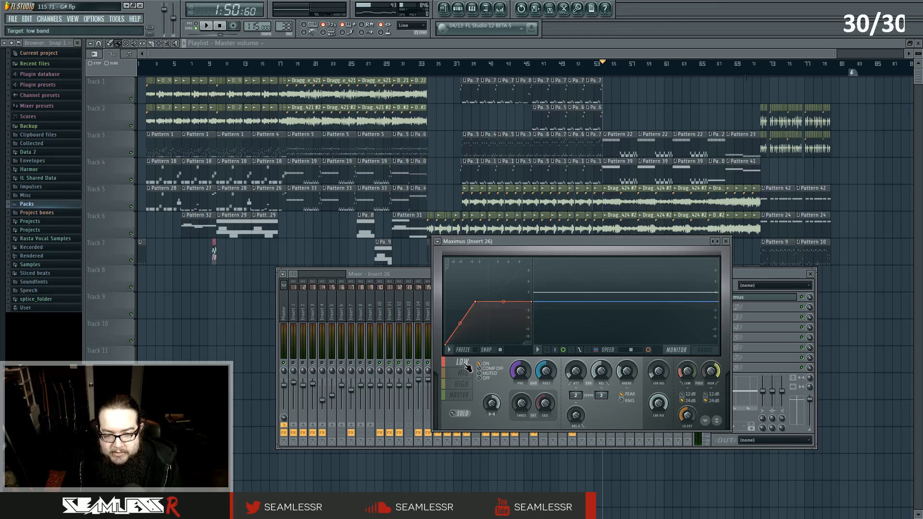
pyautogui.click(463, 362)
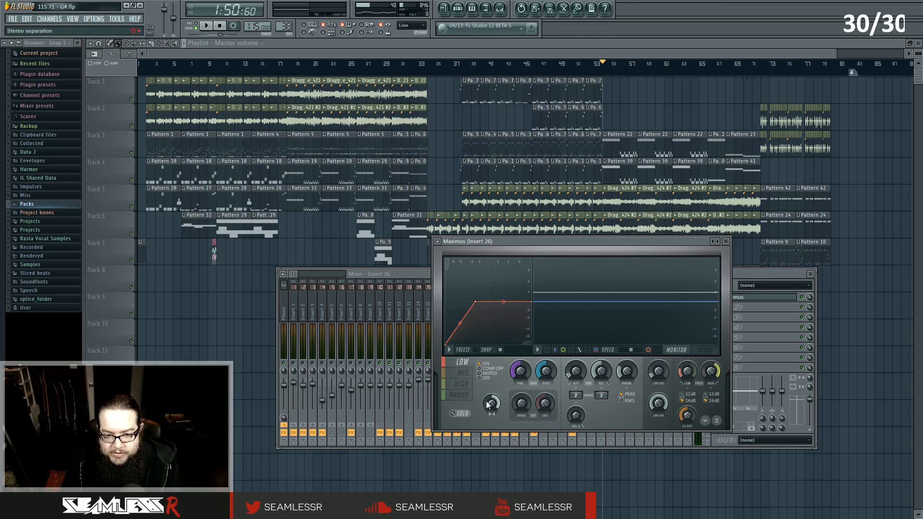
pyautogui.click(469, 375)
pyautogui.click(470, 384)
pyautogui.click(470, 365)
pyautogui.click(462, 395)
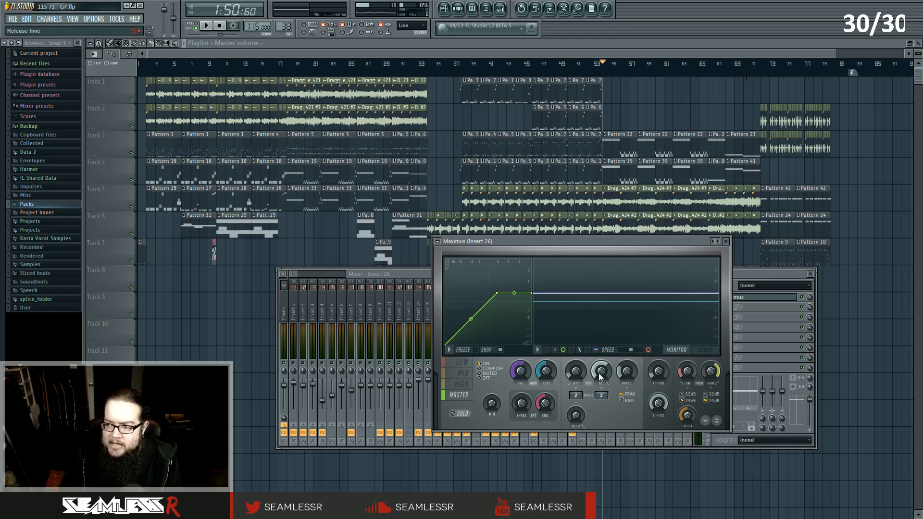
pyautogui.press('space')
pyautogui.press('space')
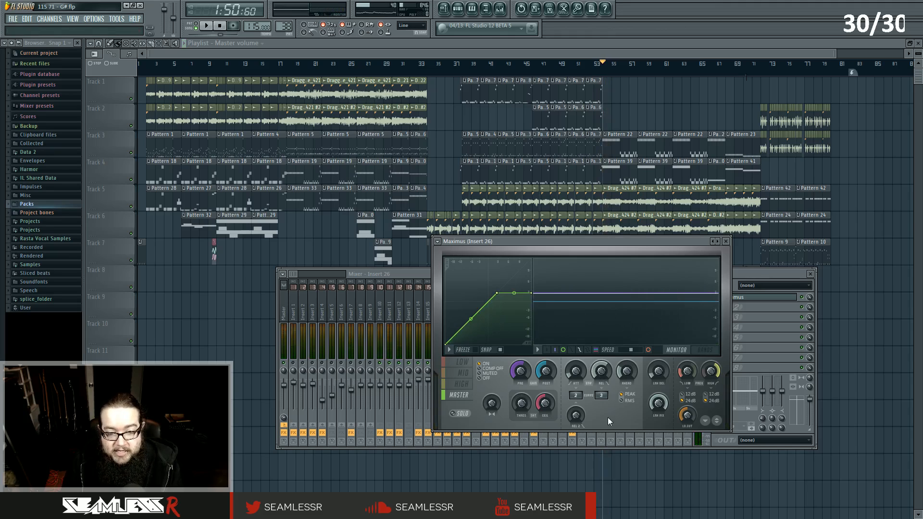
# Close Insert 26's Maximus, reopen it during playback, and close it again.
pyautogui.click(744, 276)
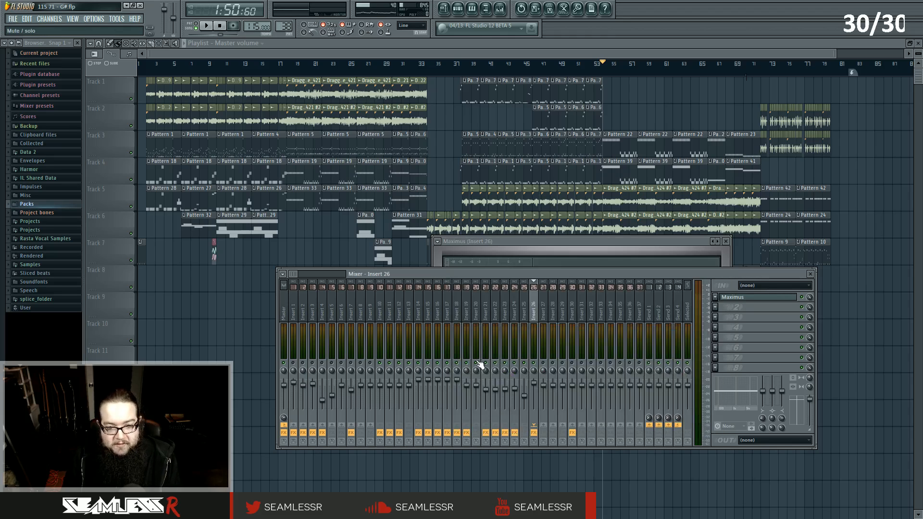
pyautogui.press('space')
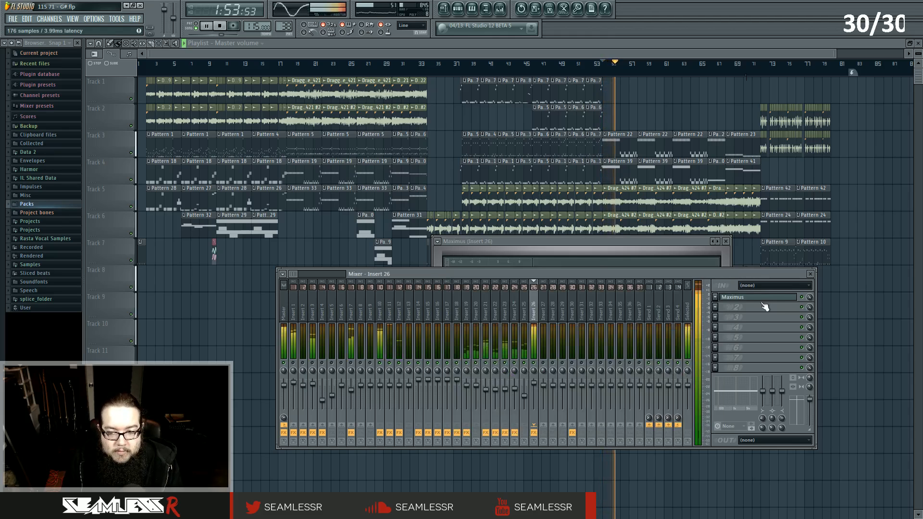
pyautogui.click(762, 299)
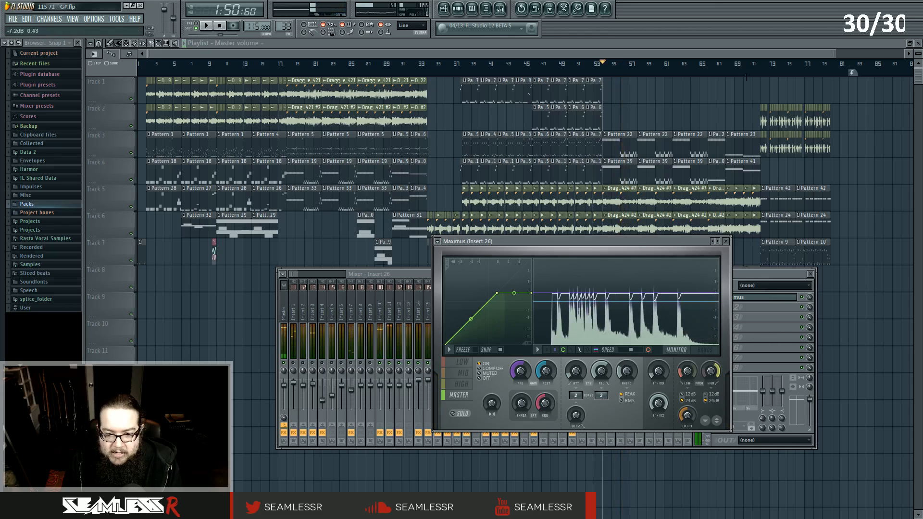
pyautogui.press('space')
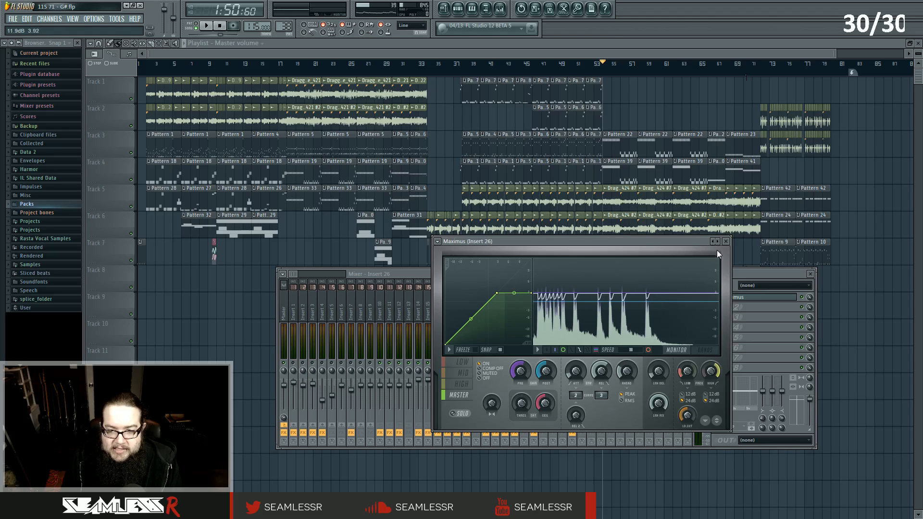
pyautogui.click(726, 241)
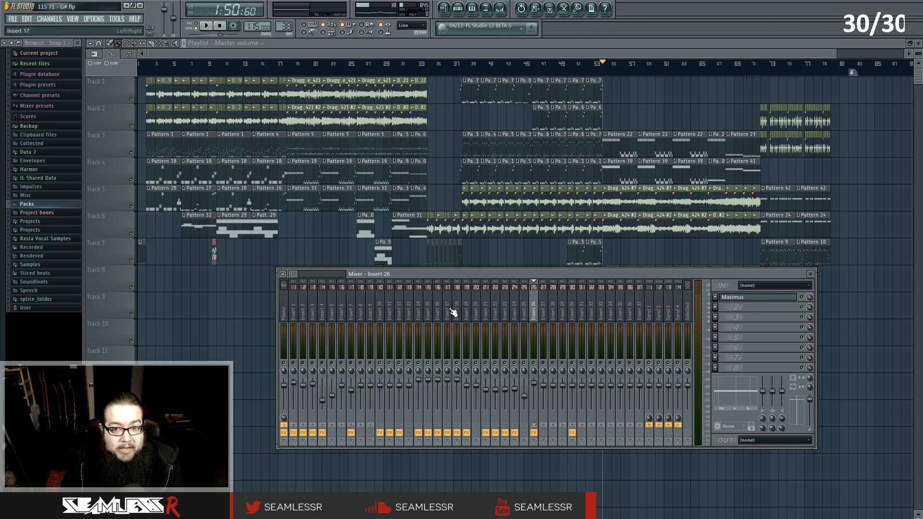
# Play and stop the song while selecting several inserts, ending on Insert 26.
pyautogui.press('space')
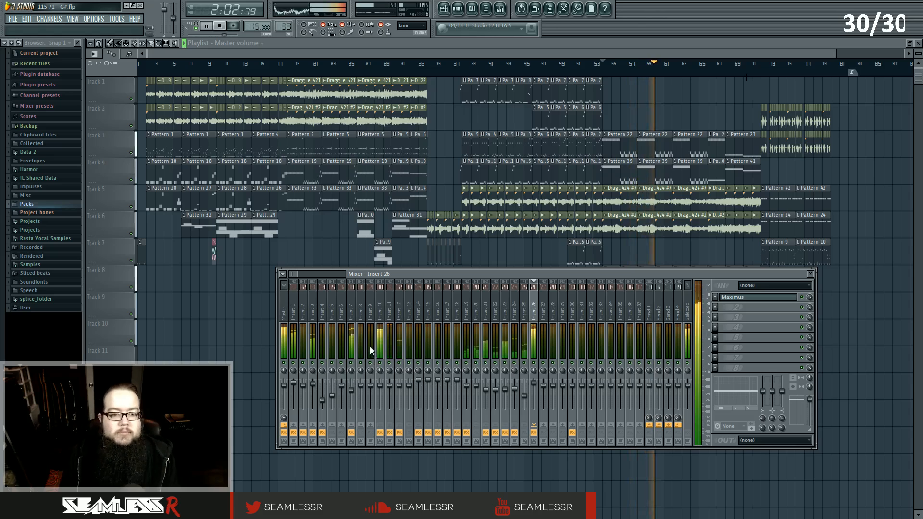
pyautogui.press('space')
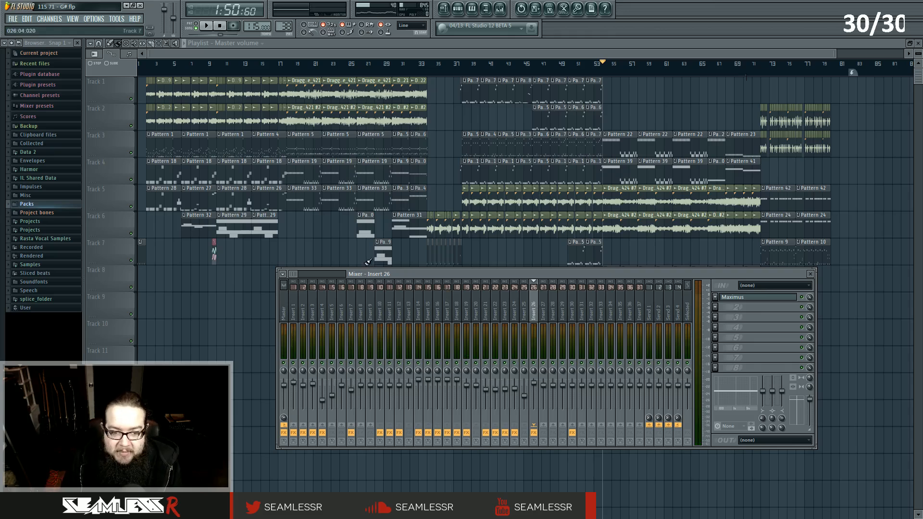
pyautogui.click(372, 305)
pyautogui.click(465, 305)
pyautogui.click(534, 307)
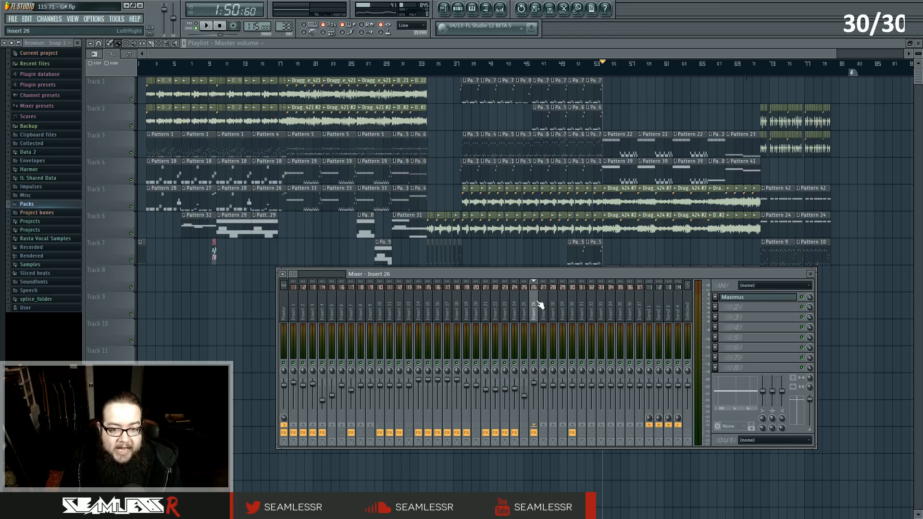
# Select the Master track and open its Fruity Parametric EQ 2 and Maximus, playing briefly.
pyautogui.click(284, 308)
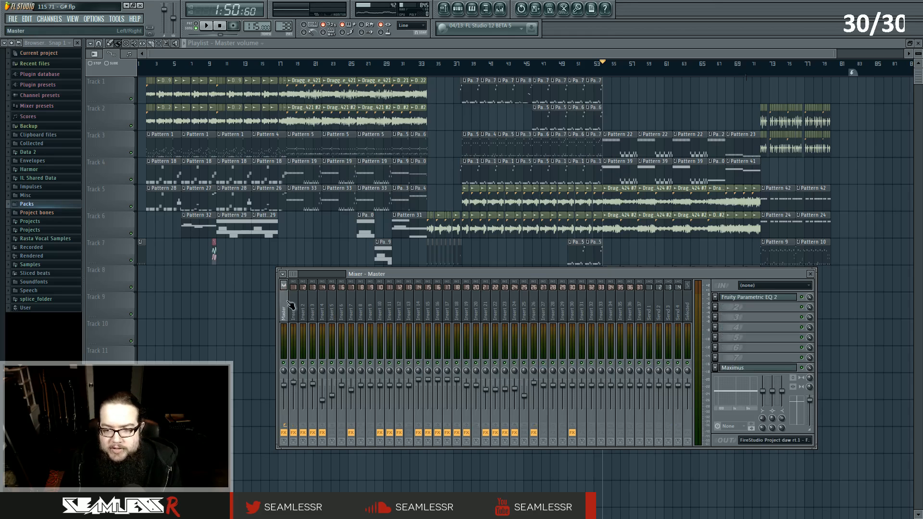
pyautogui.click(765, 298)
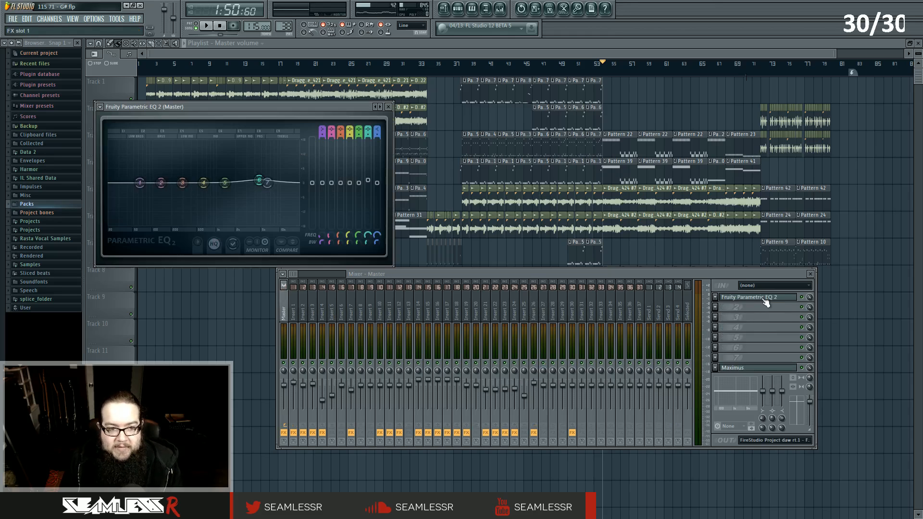
pyautogui.click(755, 368)
pyautogui.click(757, 369)
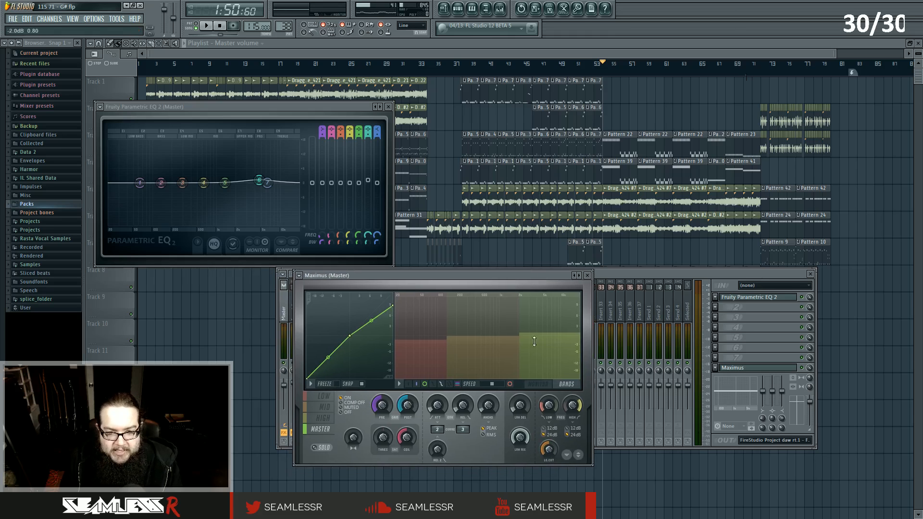
pyautogui.press('space')
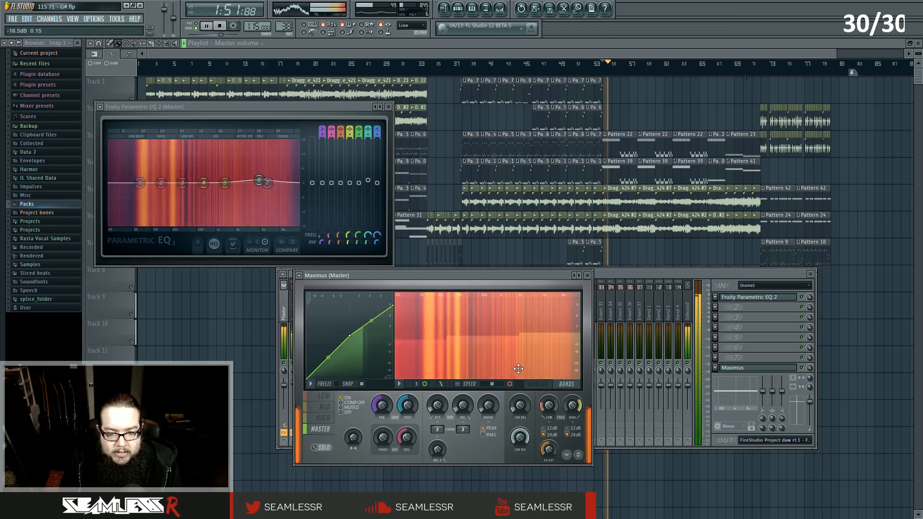
pyautogui.press('space')
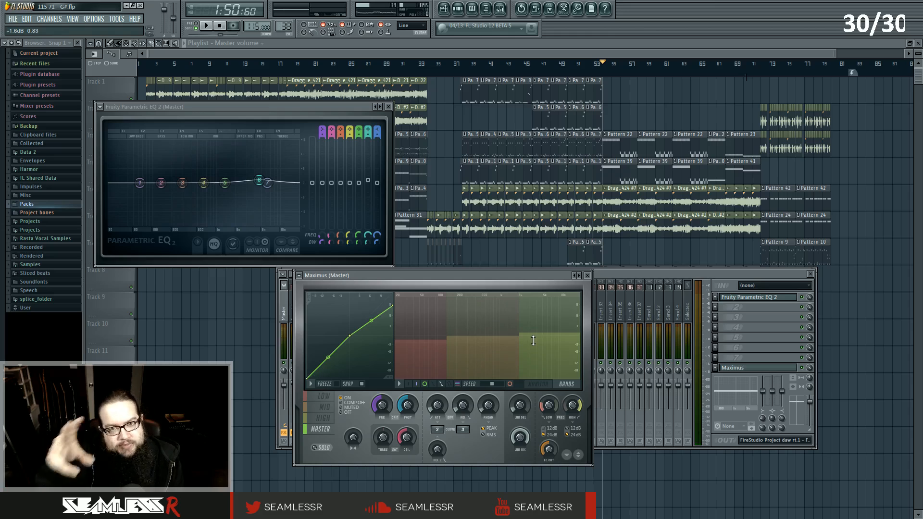
# Select the master Maximus's low band, switch on its monitor display, and play briefly.
pyautogui.click(324, 396)
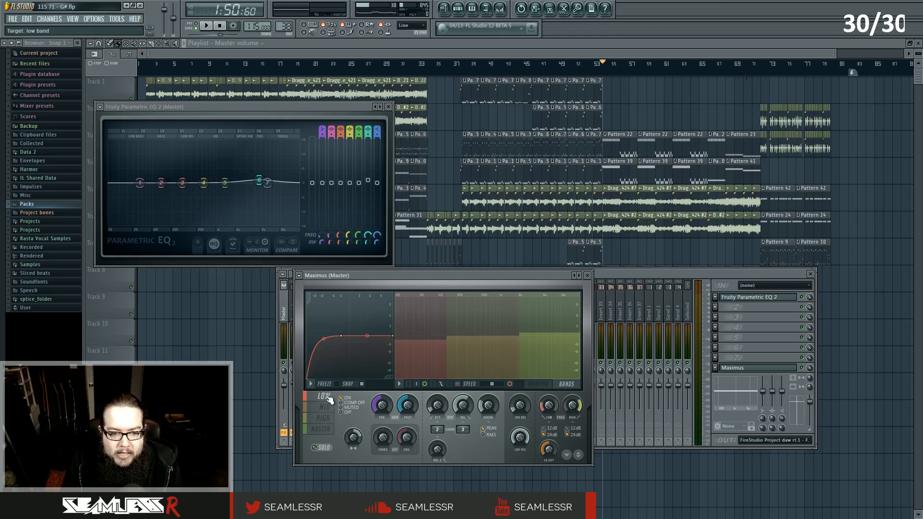
pyautogui.click(541, 384)
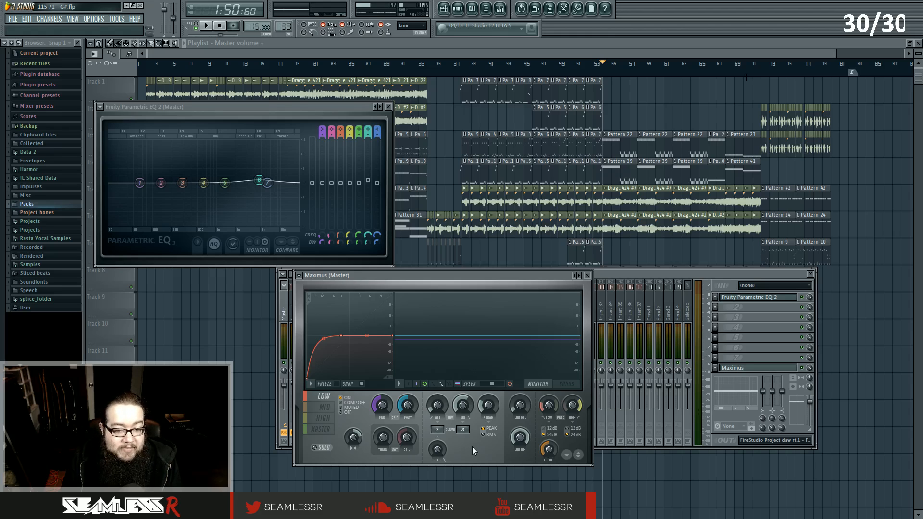
pyautogui.press('space')
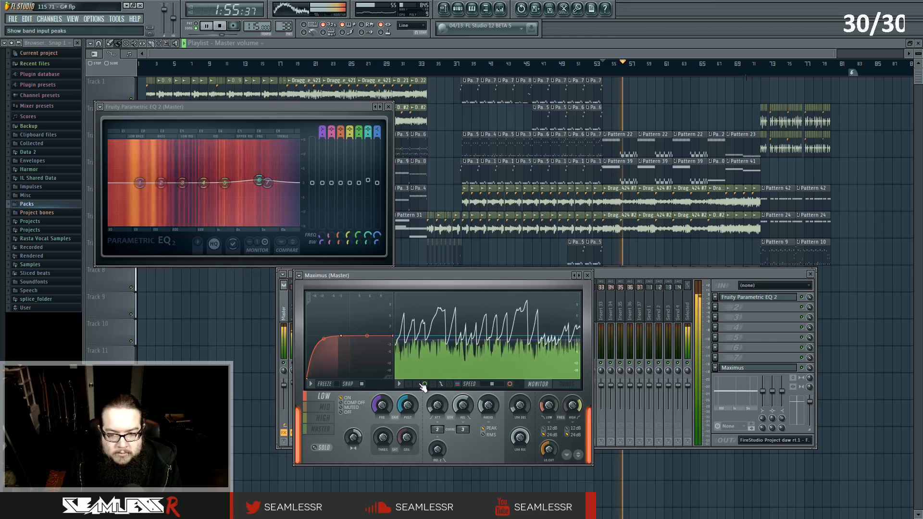
pyautogui.press('space')
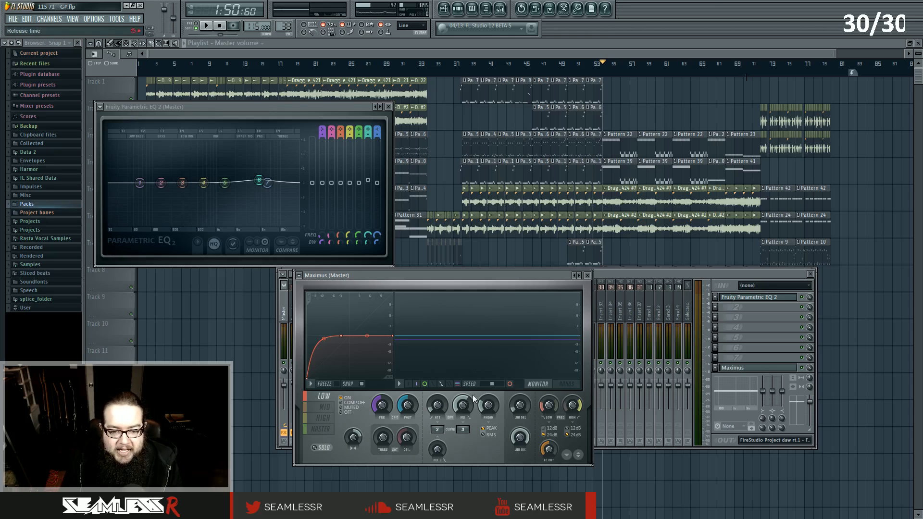
# Switch the master Maximus display to the bands view and play the song briefly.
pyautogui.click(567, 385)
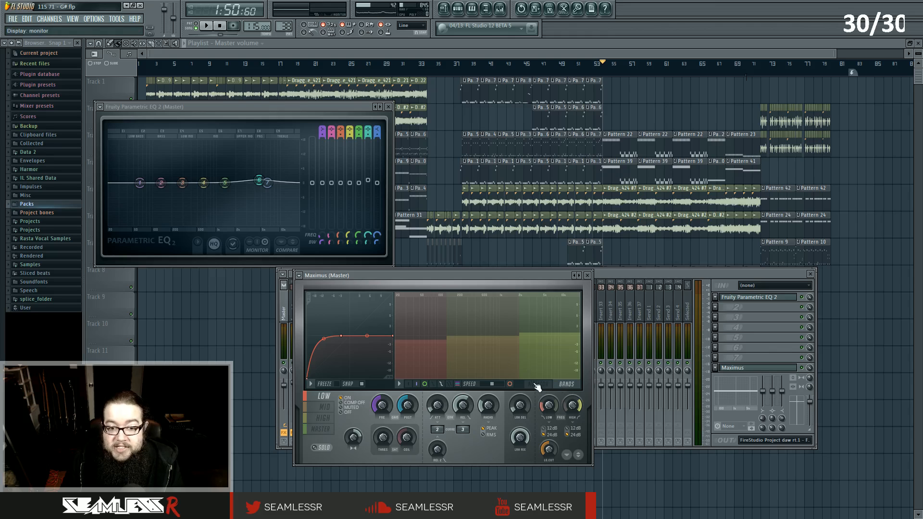
pyautogui.press('space')
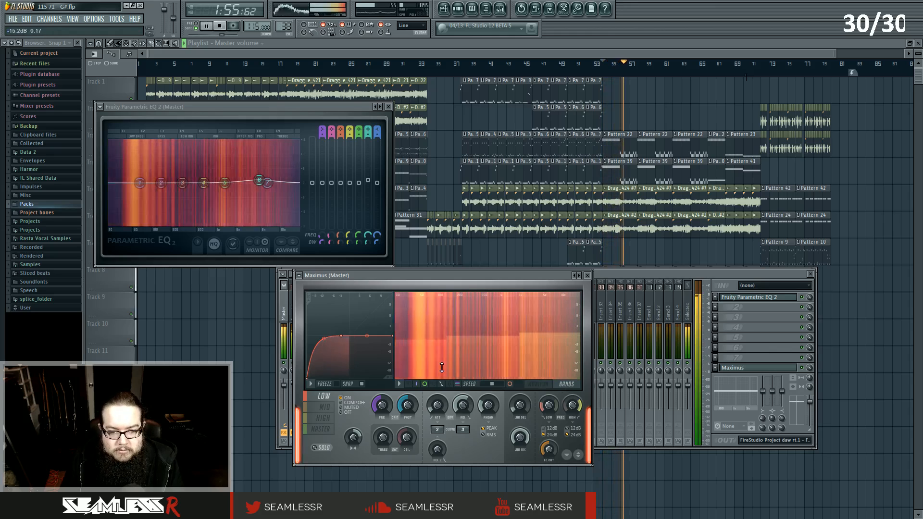
pyautogui.press('space')
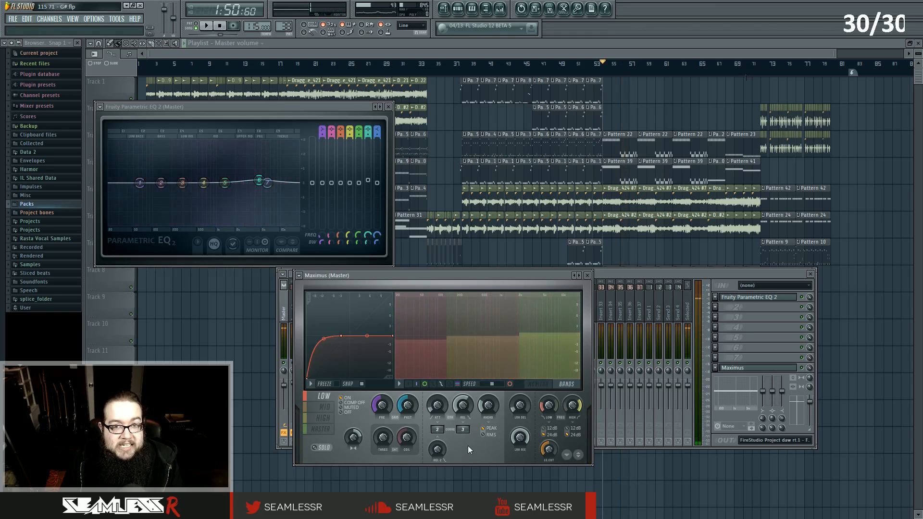
# Close the Maximus window and briefly play and stop the song with the mixer showing.
pyautogui.click(587, 276)
pyautogui.press('space')
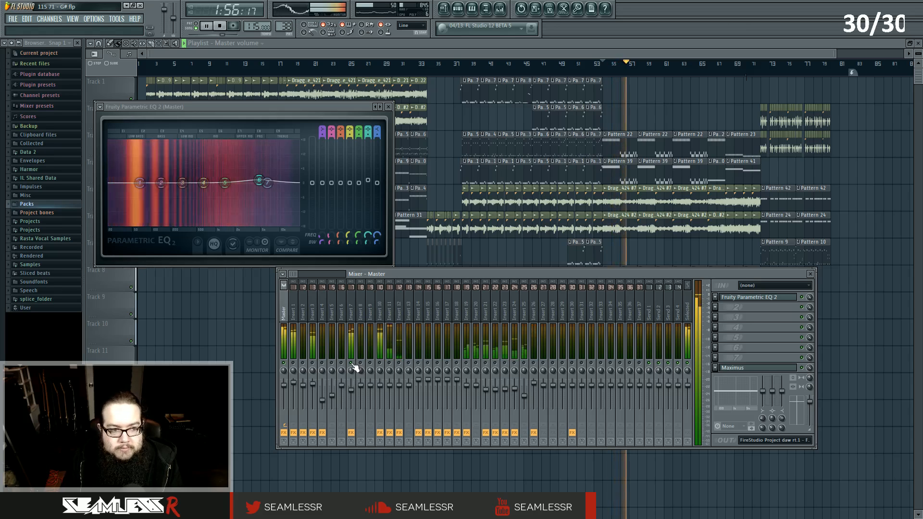
pyautogui.press('space')
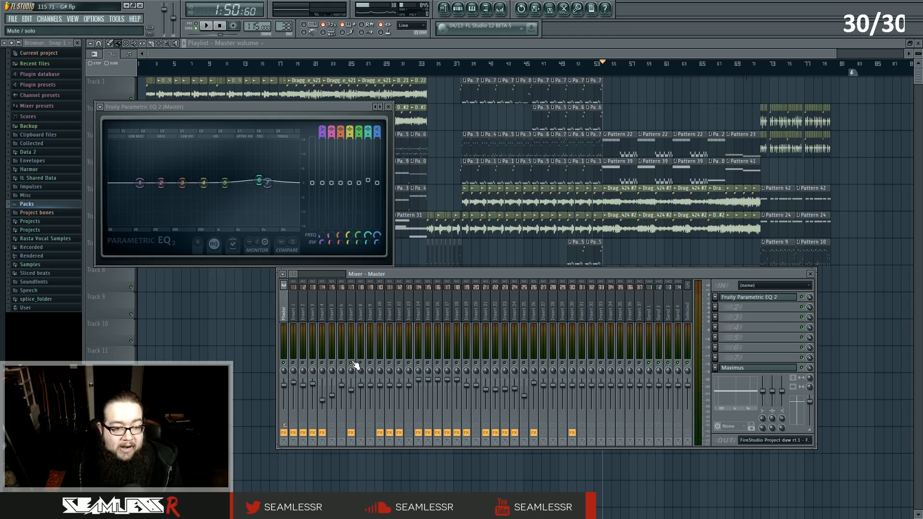
# Play the song, select Insert 3 to view its effects chain, and stop playback.
pyautogui.press('space')
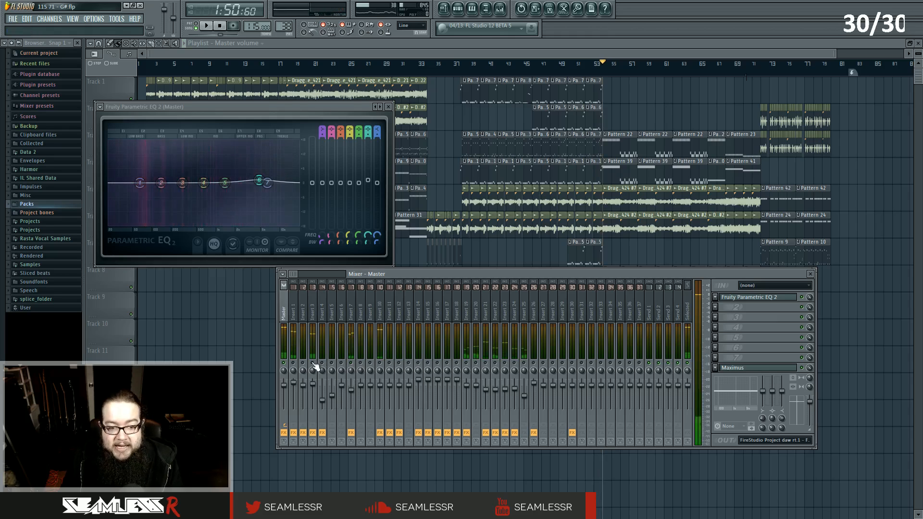
pyautogui.click(317, 314)
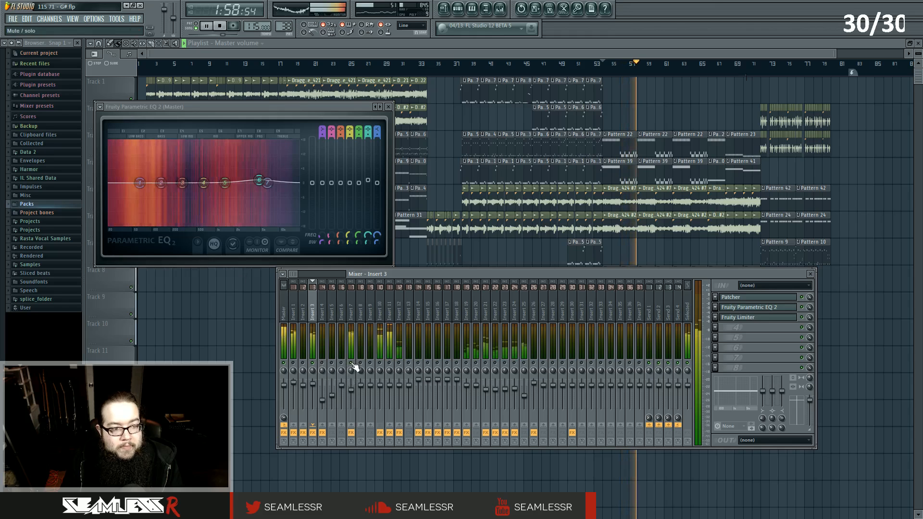
pyautogui.press('space')
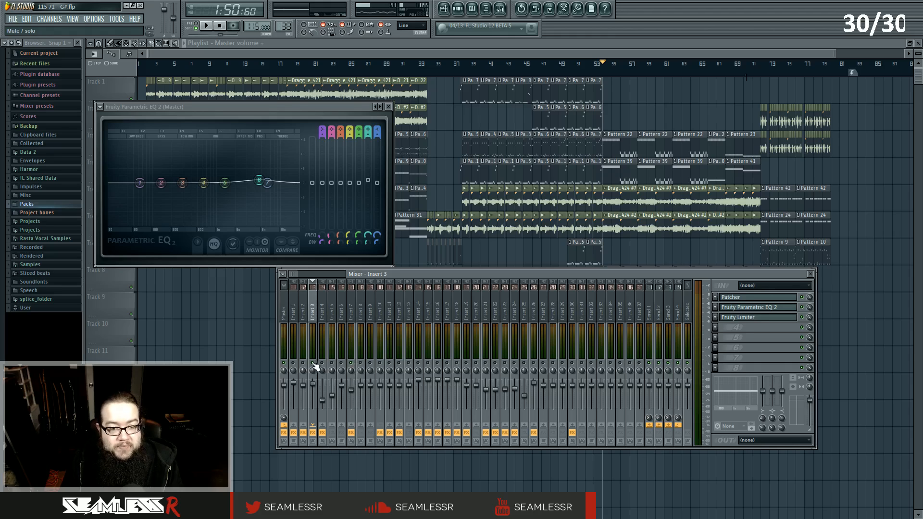
# Select the Master track, open its Maximus, select the mid band, switch to the monitor display, and play briefly.
pyautogui.click(287, 310)
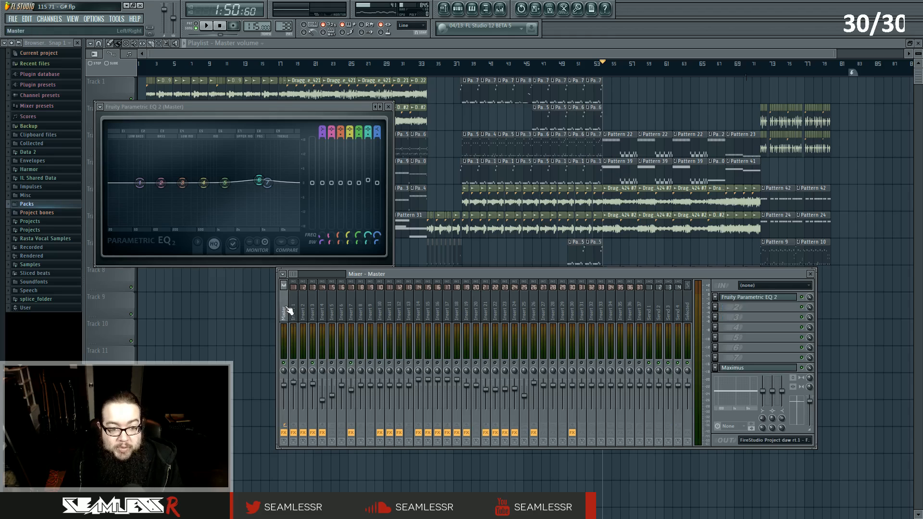
pyautogui.click(726, 368)
pyautogui.click(322, 407)
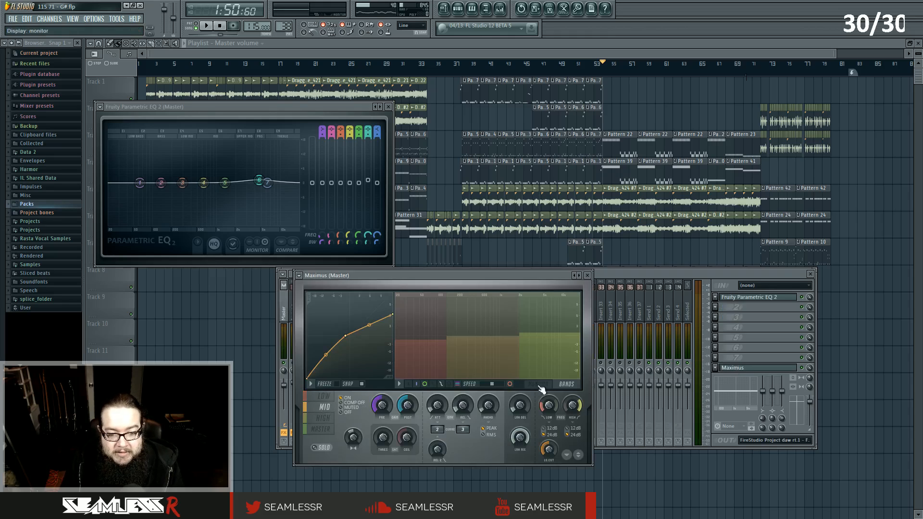
pyautogui.click(539, 385)
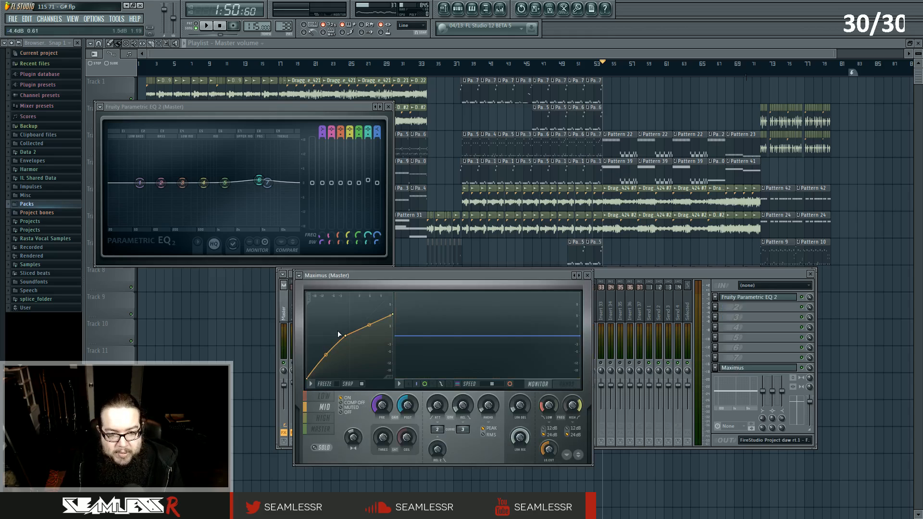
pyautogui.press('space')
pyautogui.press('space')
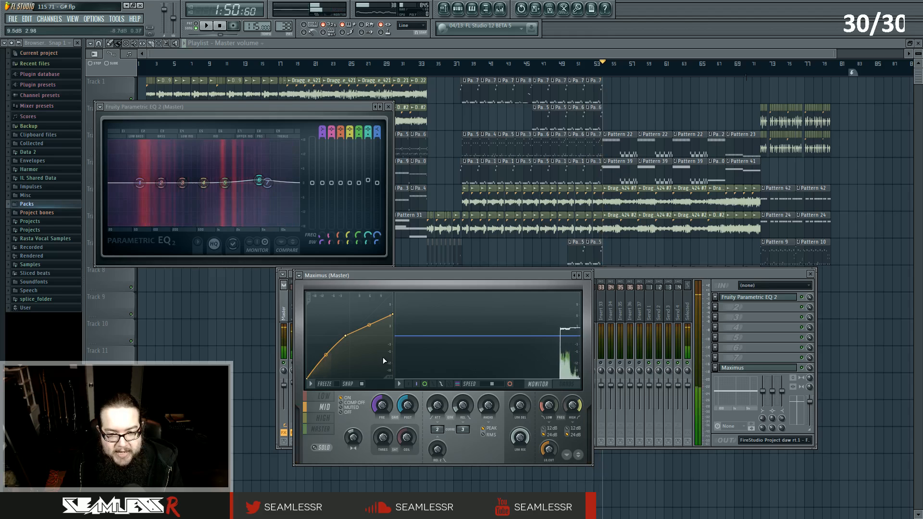
# Bring the master Maximus back in front of the mixer and play the song briefly.
pyautogui.press('F9')
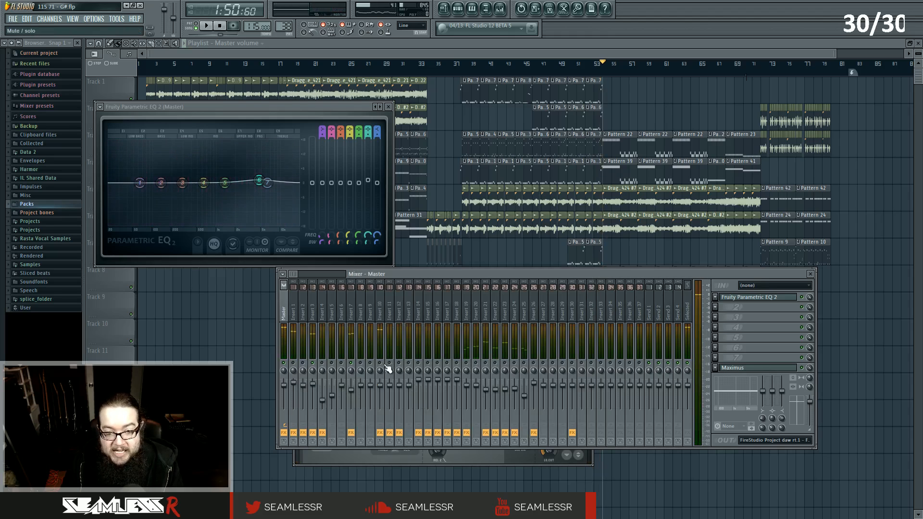
pyautogui.click(469, 457)
pyautogui.press('space')
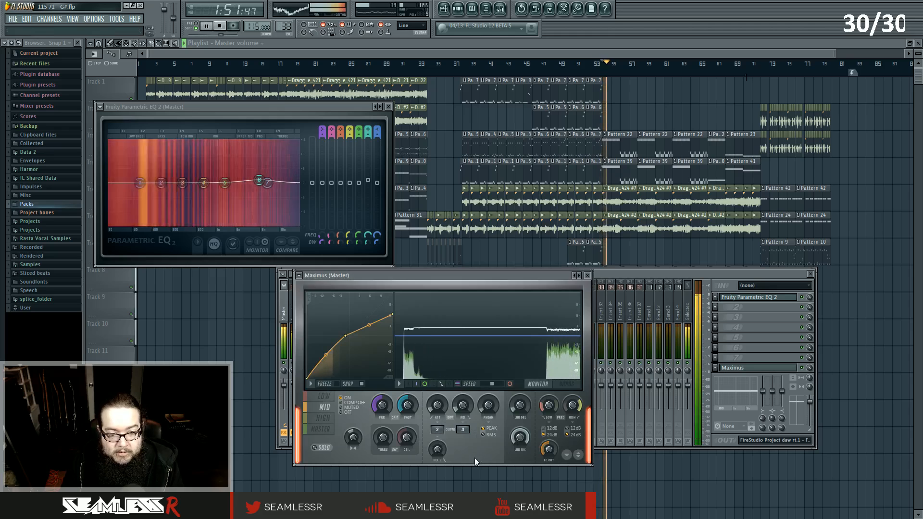
pyautogui.press('space')
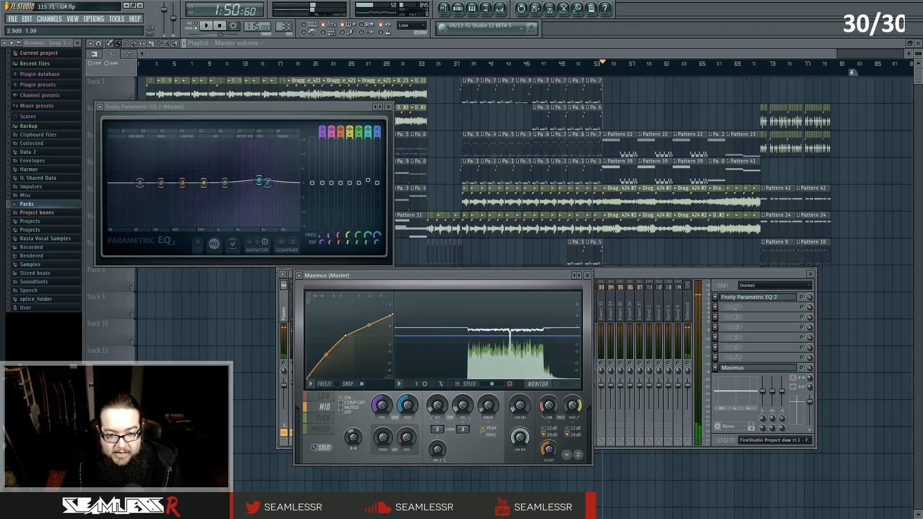
# Select the Maximus high band, then the master band, and play the song briefly.
pyautogui.click(321, 418)
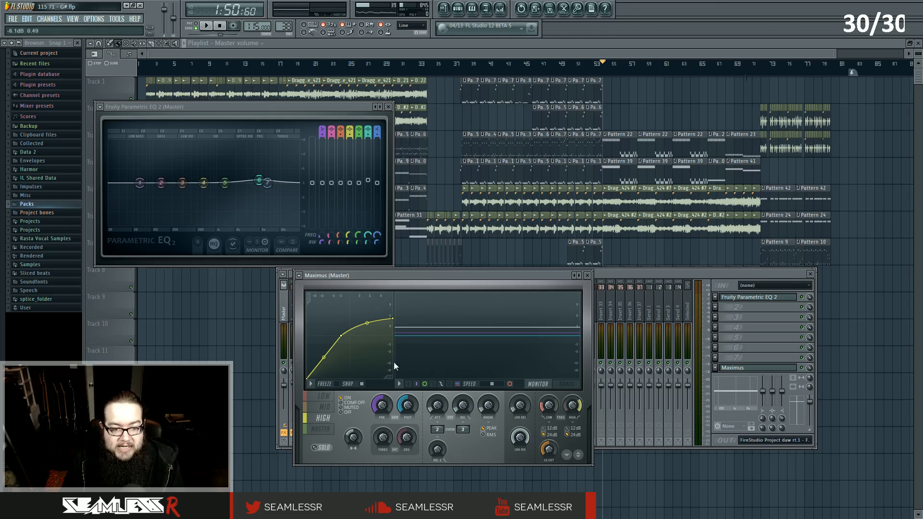
pyautogui.click(321, 429)
pyautogui.press('space')
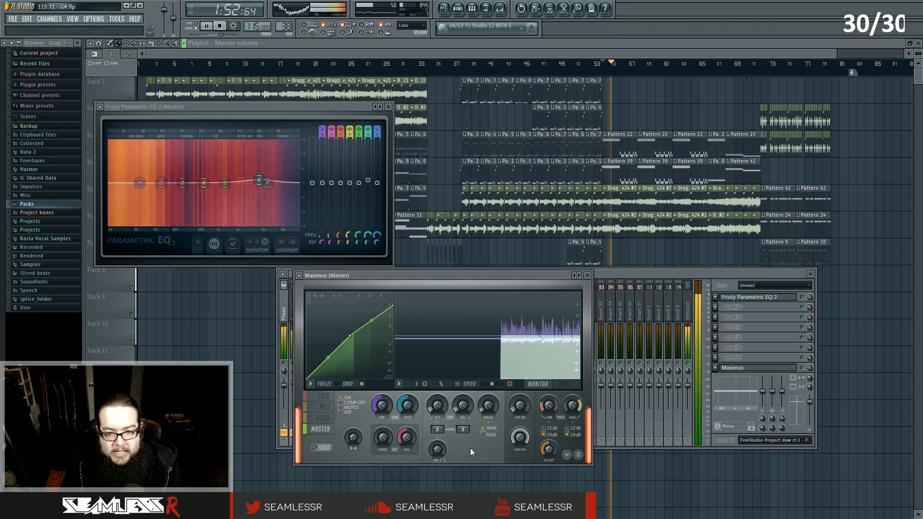
pyautogui.press('space')
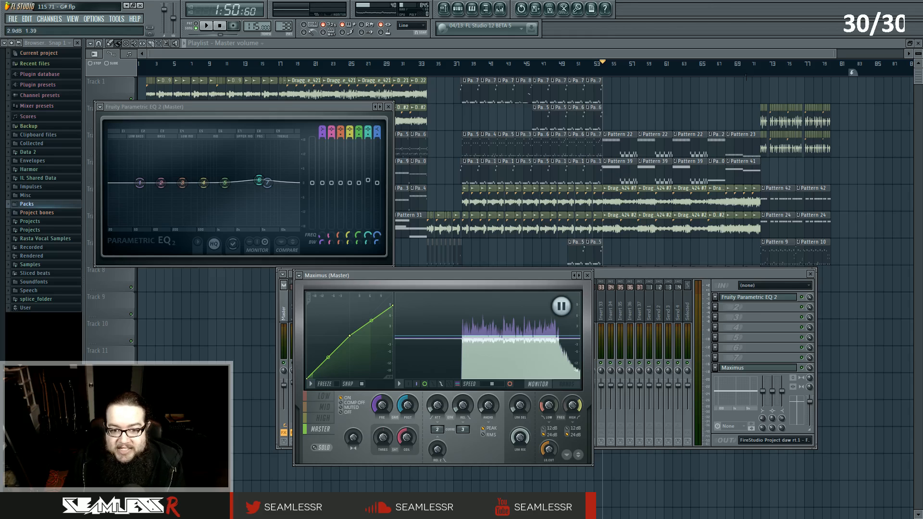
# Close the master Parametric EQ window, reopen the master Maximus during playback, and stop the song.
pyautogui.click(389, 106)
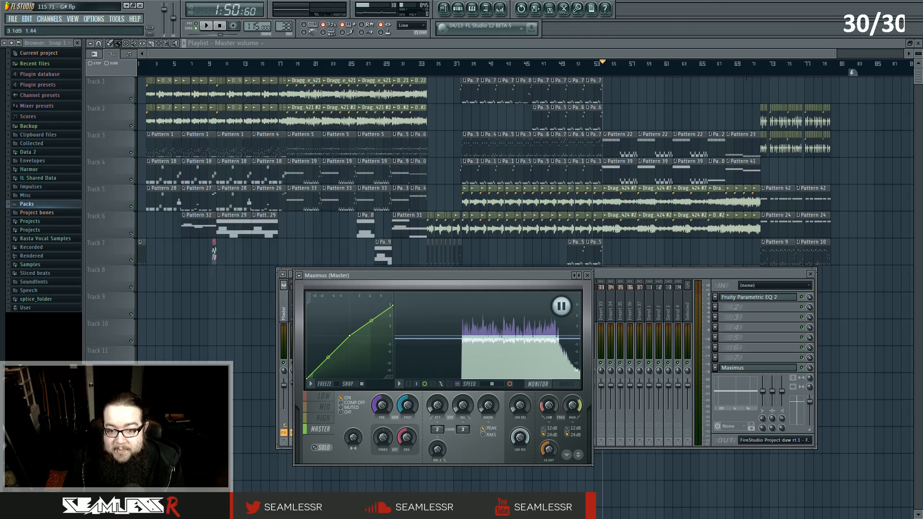
pyautogui.moveTo(503, 278); pyautogui.dragTo(512, 286)
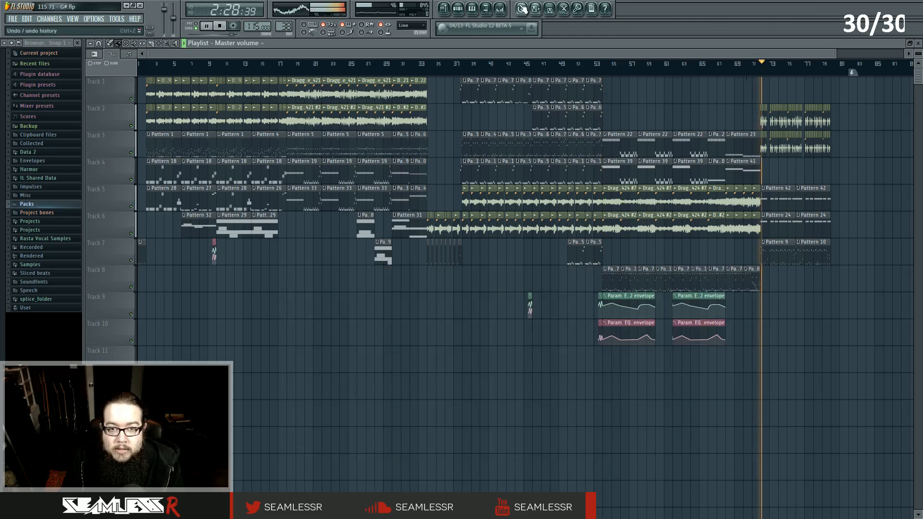
pyautogui.click(500, 9)
pyautogui.click(750, 368)
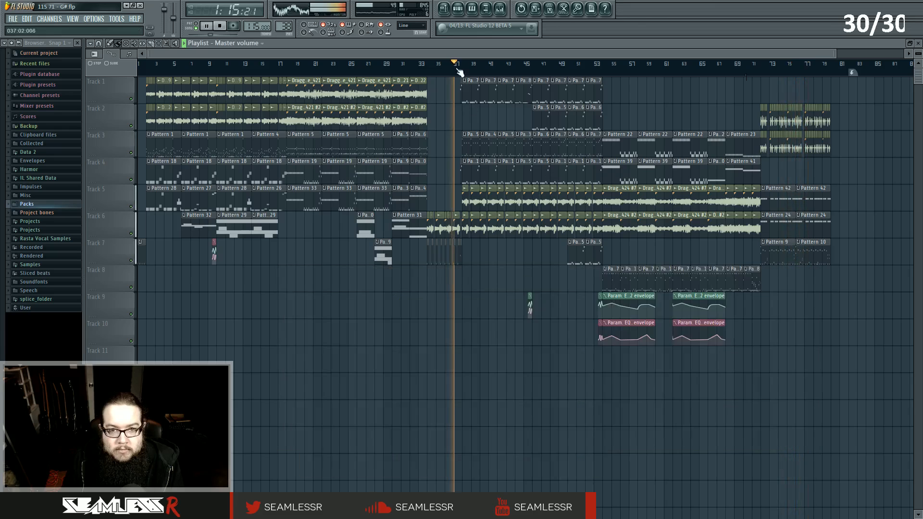
pyautogui.press('F9')
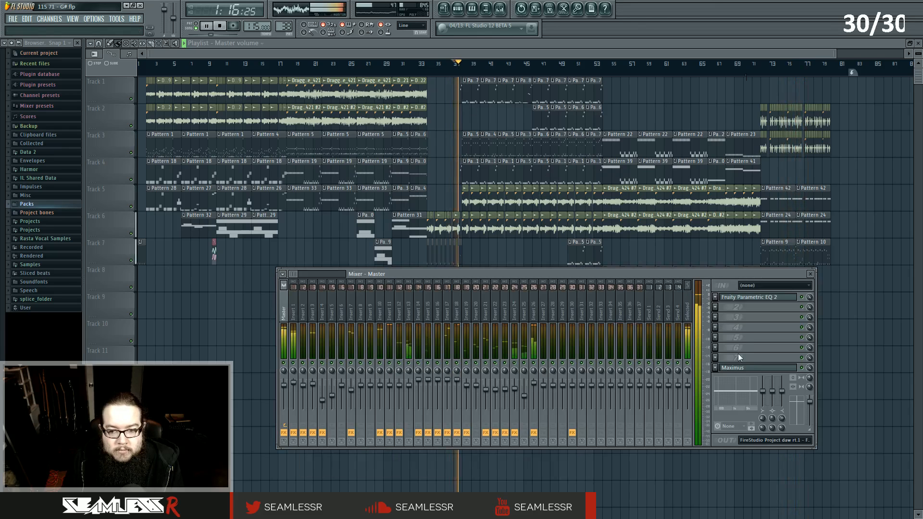
pyautogui.click(741, 369)
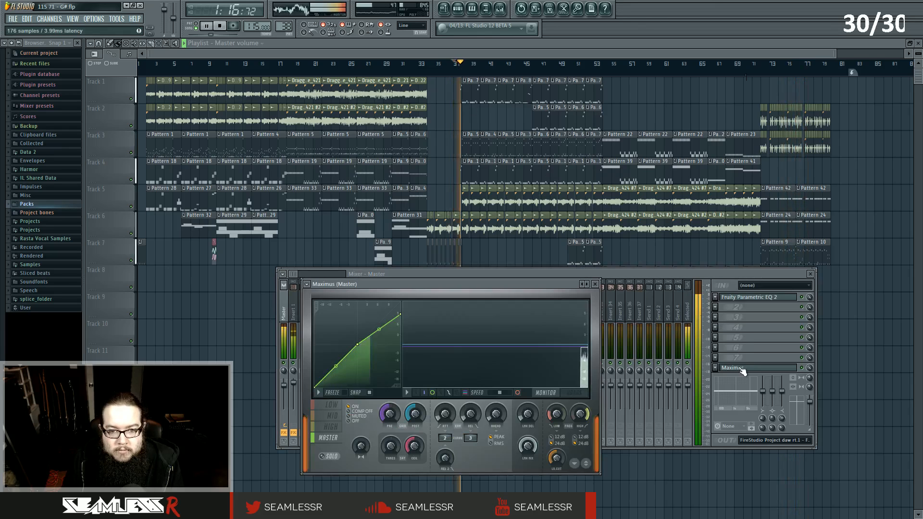
pyautogui.press('space')
# Close the mixer and move the master Maximus window further left over the playlist.
pyautogui.click(743, 329)
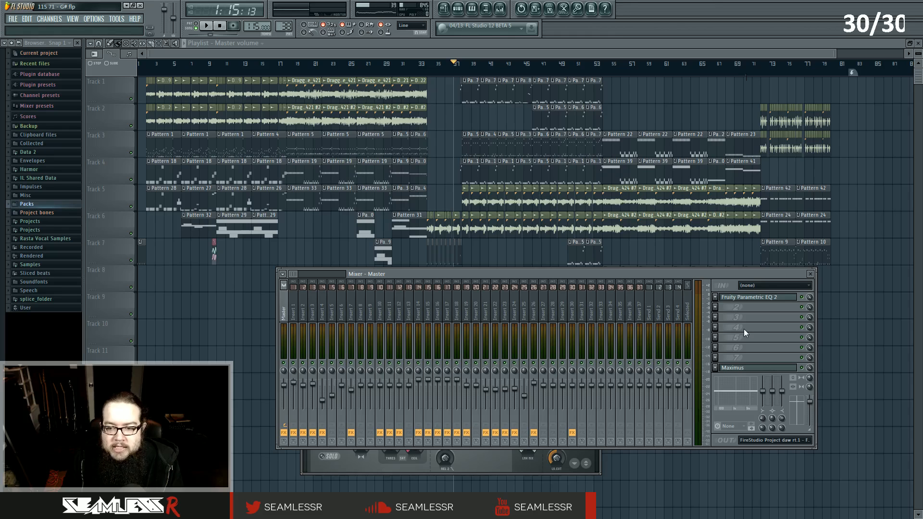
pyautogui.click(810, 274)
pyautogui.moveTo(524, 281); pyautogui.dragTo(443, 294)
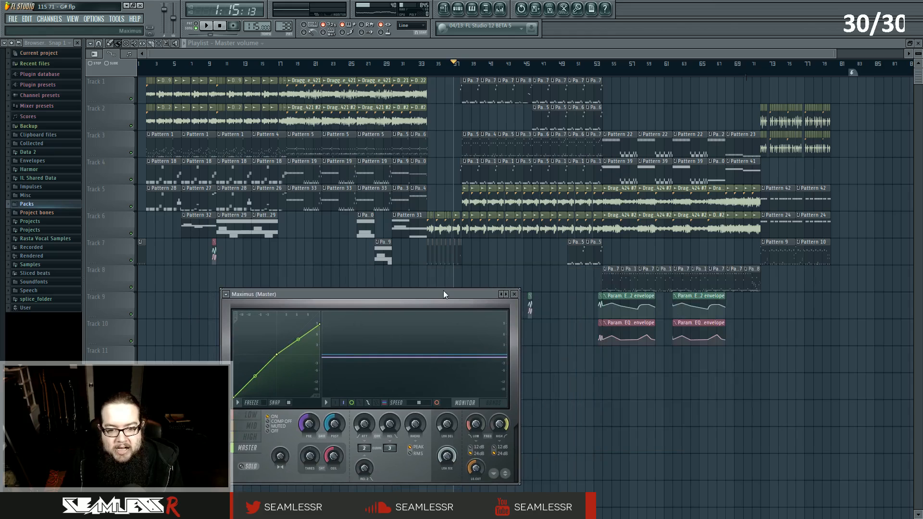